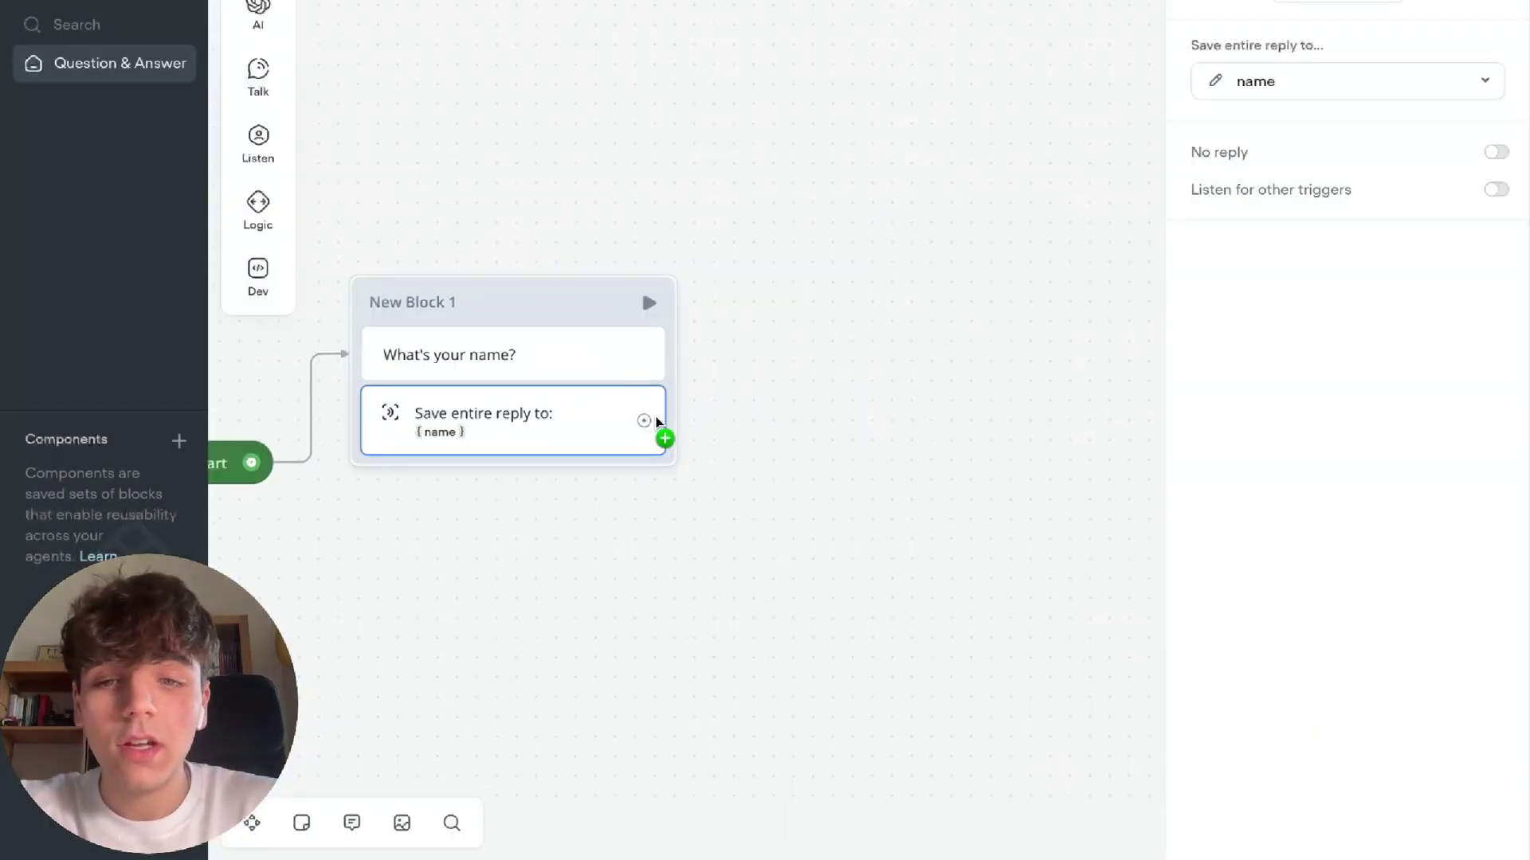
# Add New Block 2 asking what type of property they want to buy, with a capture step
pyautogui.moveTo(975, 365)
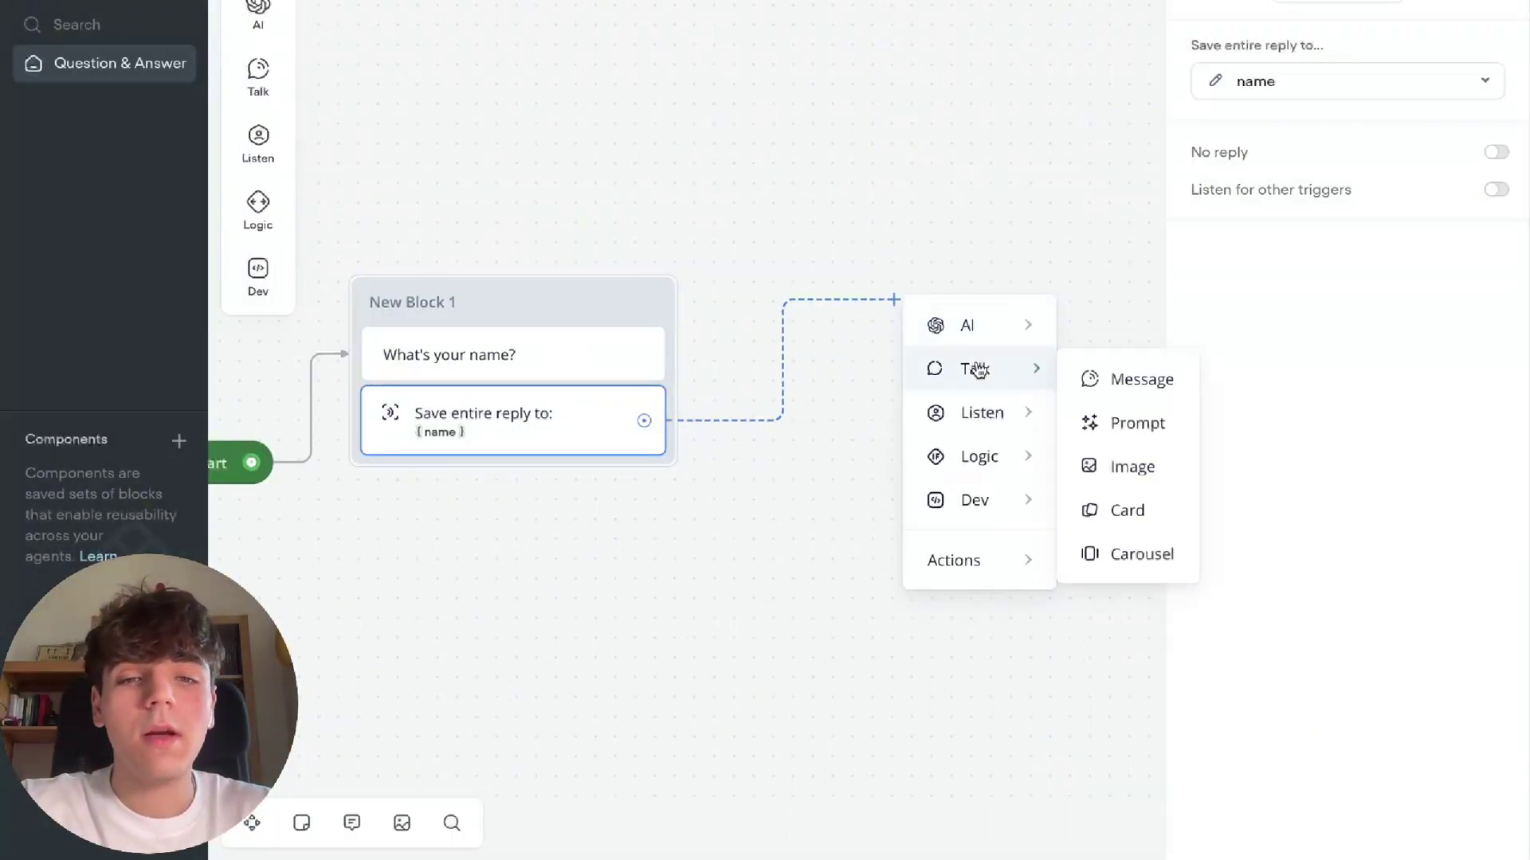
pyautogui.click(1097, 383)
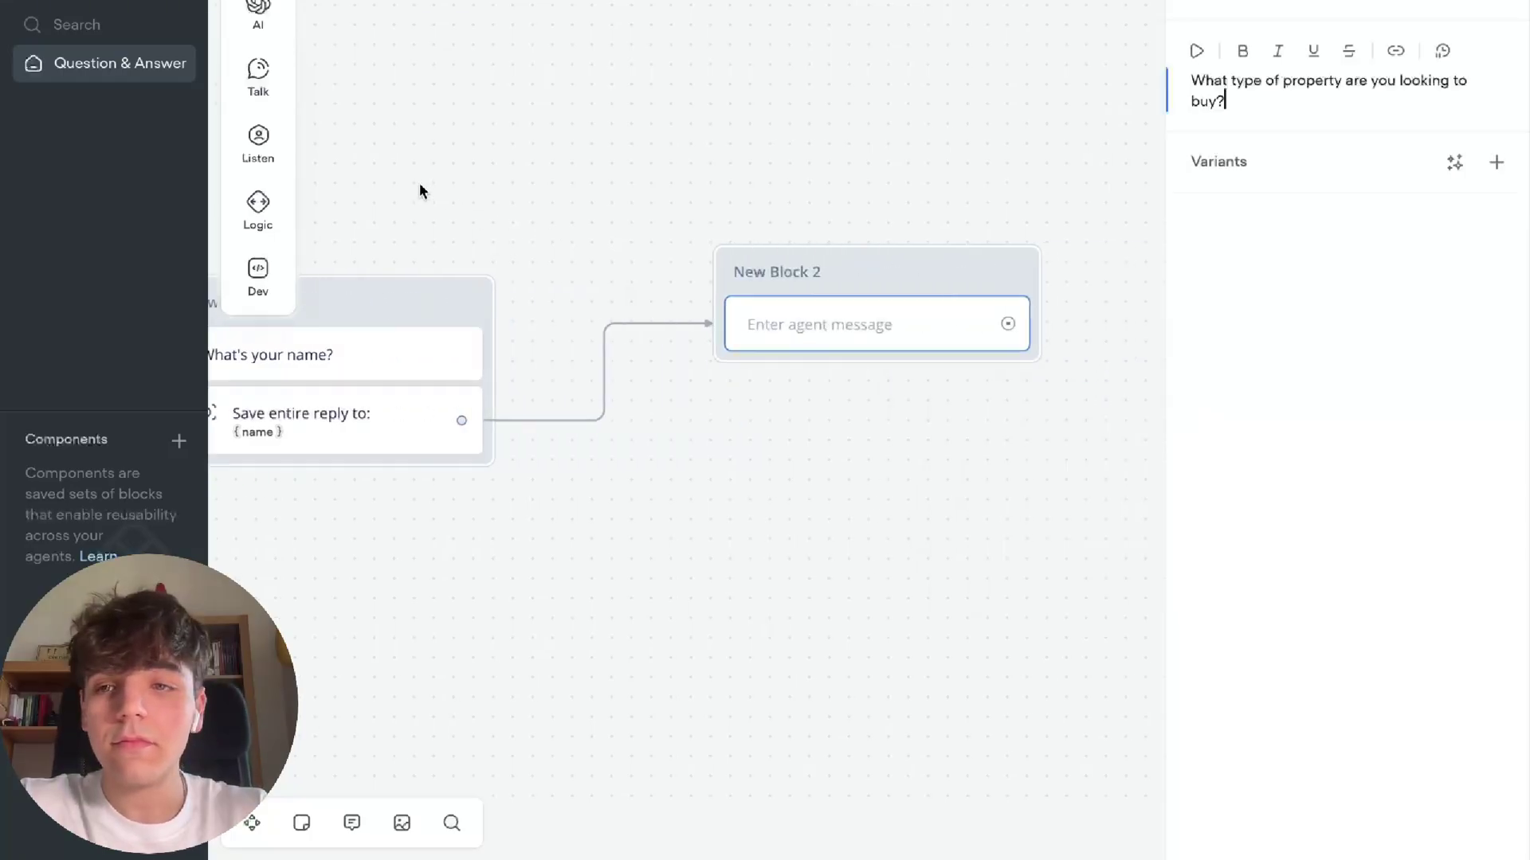
pyautogui.click(258, 143)
pyautogui.moveTo(329, 205); pyautogui.dragTo(863, 398)
# Capture the entire reply into a new property_type variable
pyautogui.click(1285, 4)
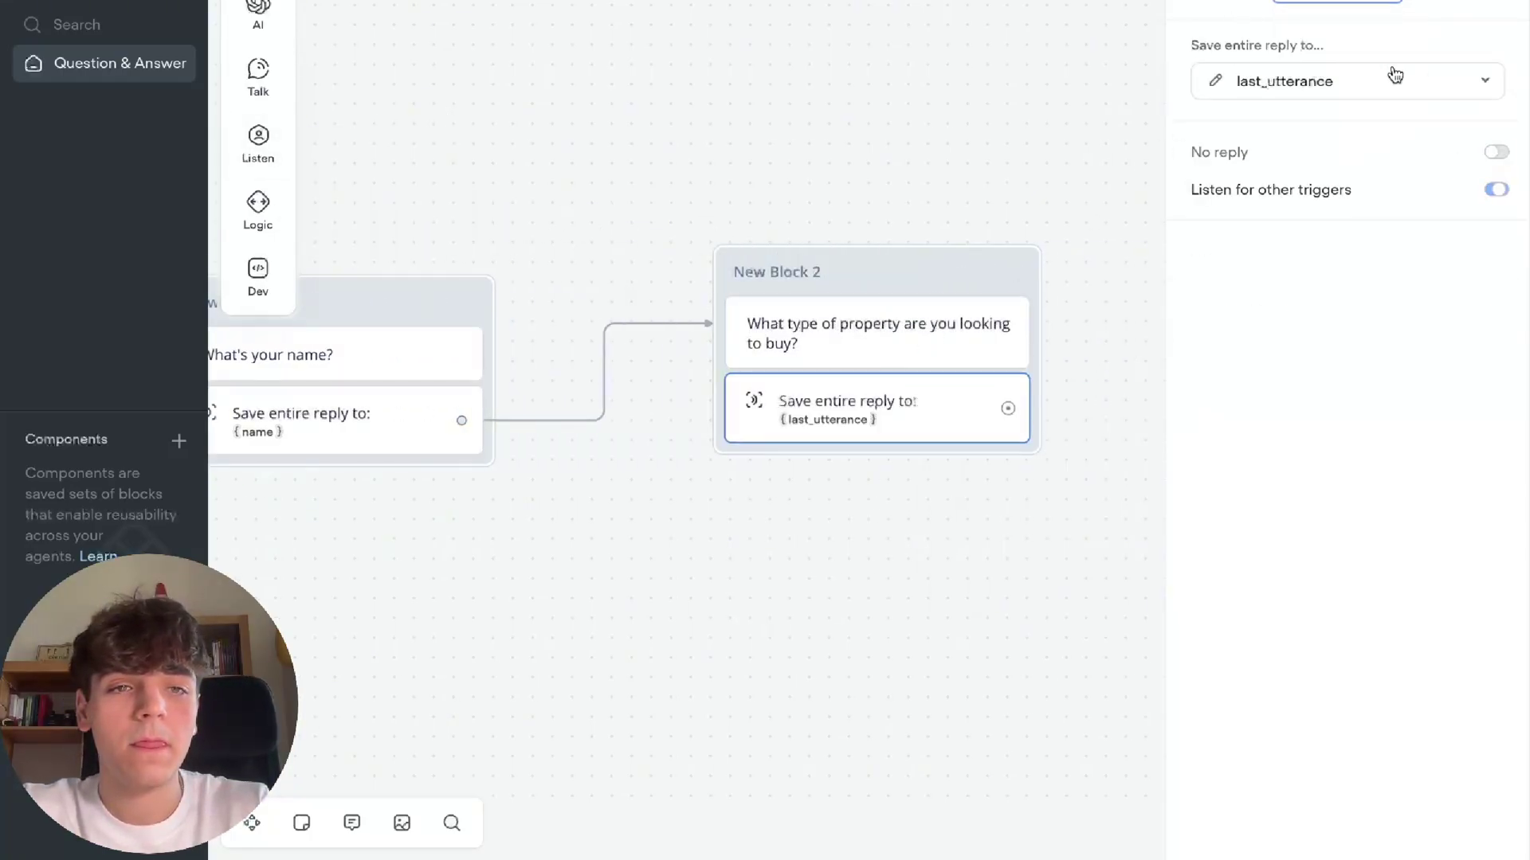
pyautogui.click(1480, 78)
pyautogui.click(1353, 500)
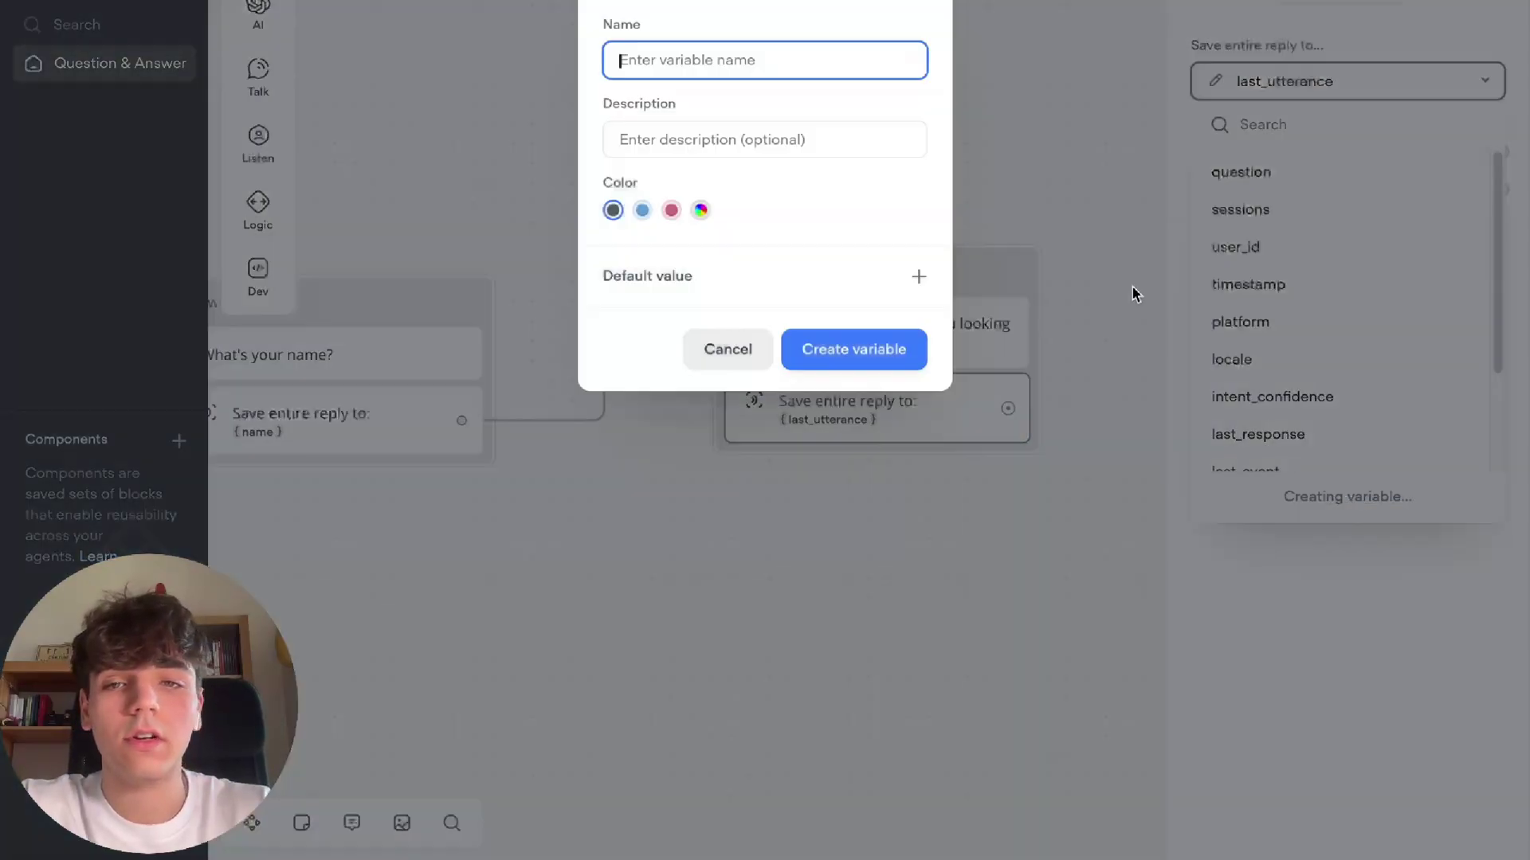
pyautogui.write('proper')
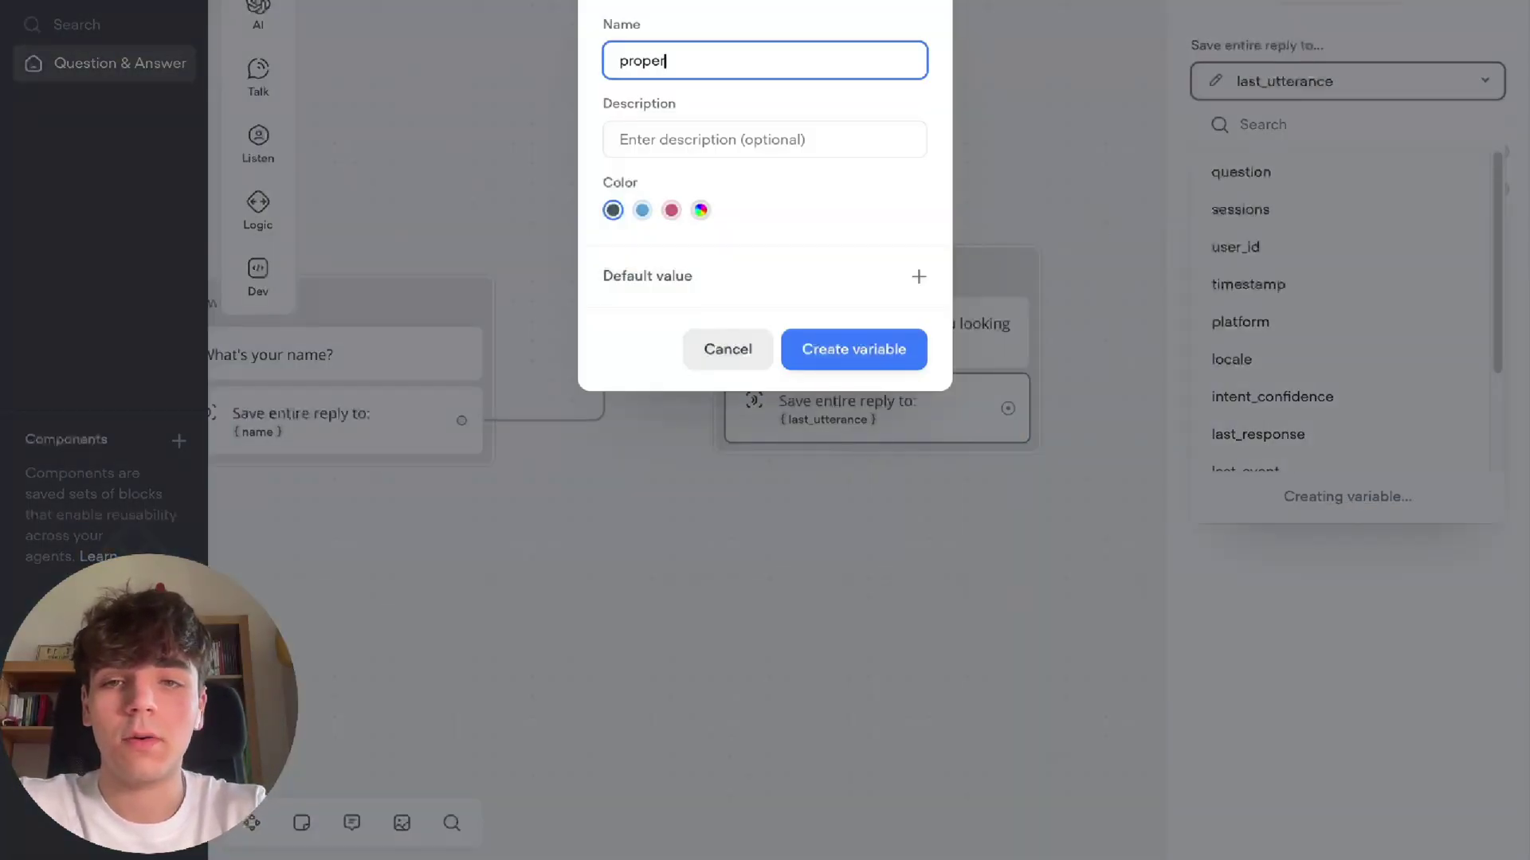
pyautogui.write('tty_type')
pyautogui.click(887, 363)
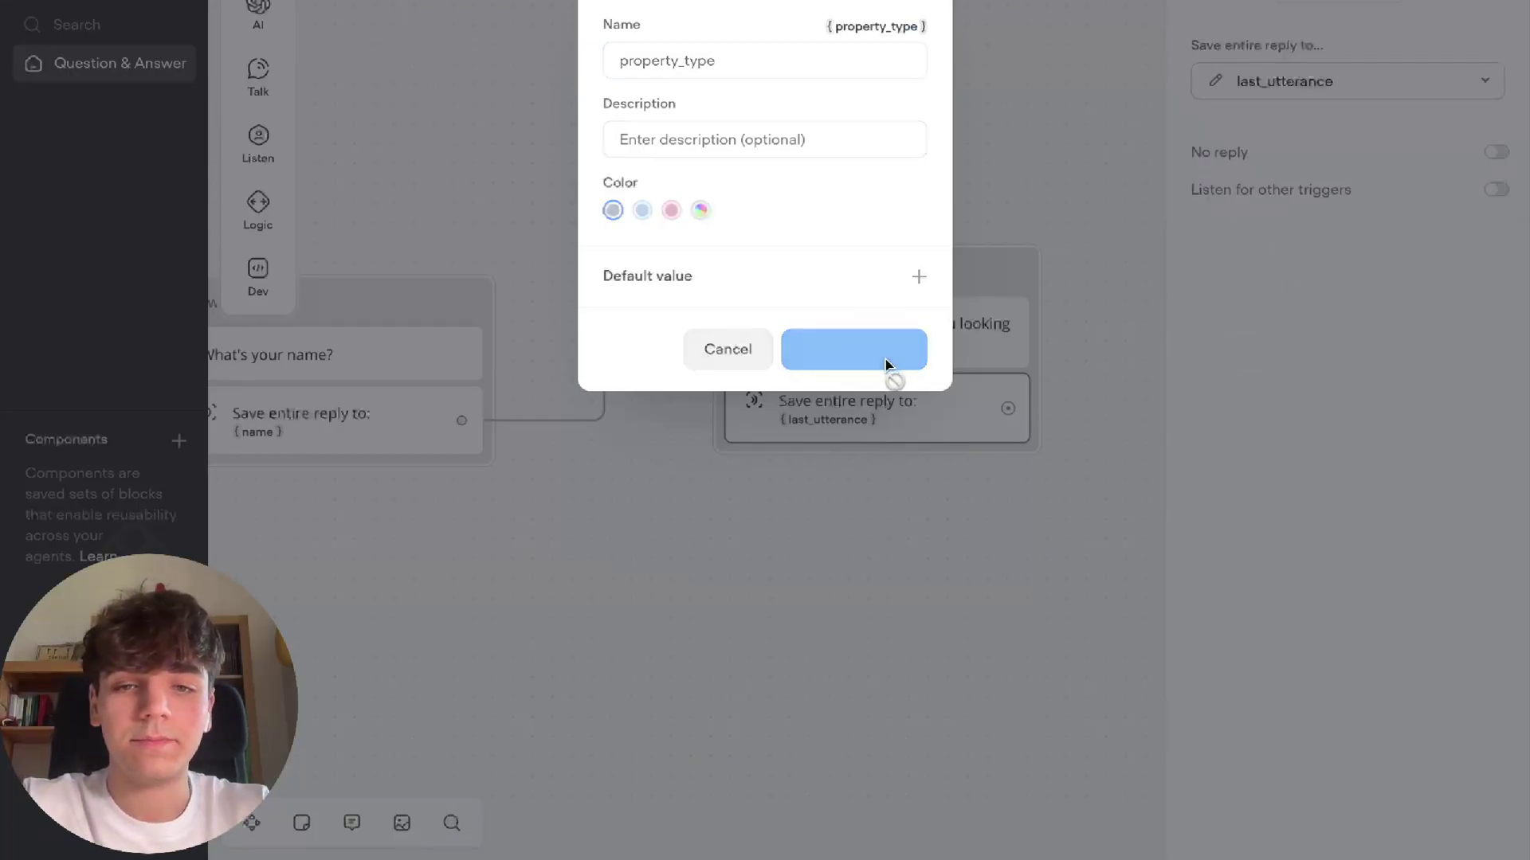
pyautogui.moveTo(616, 373); pyautogui.dragTo(758, 232)
# Add New Block 3 asking 'Where do you want to buy' with a capture step
pyautogui.moveTo(835, 308)
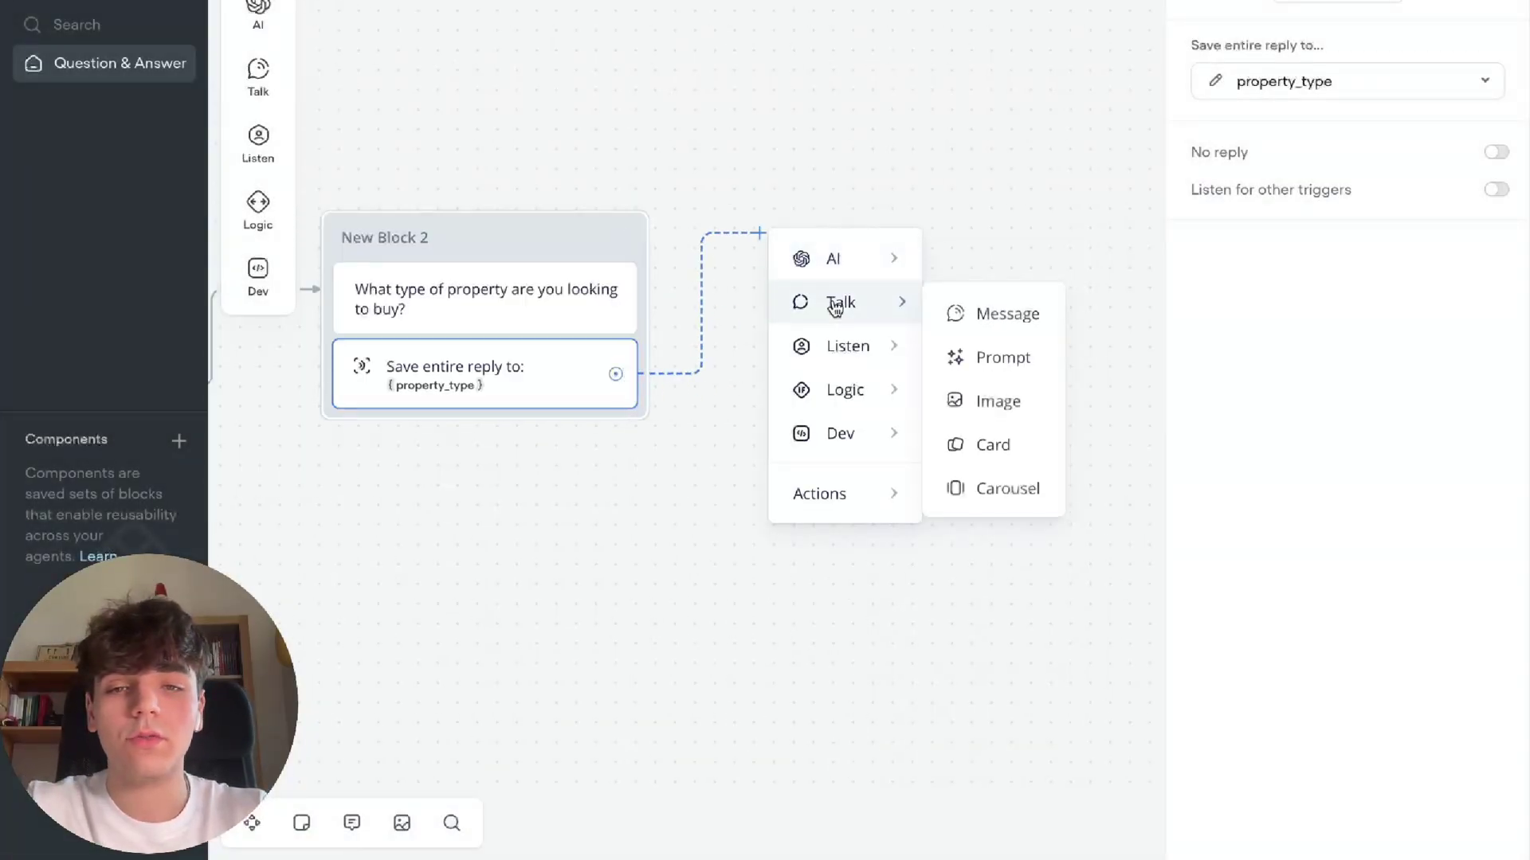
pyautogui.click(996, 312)
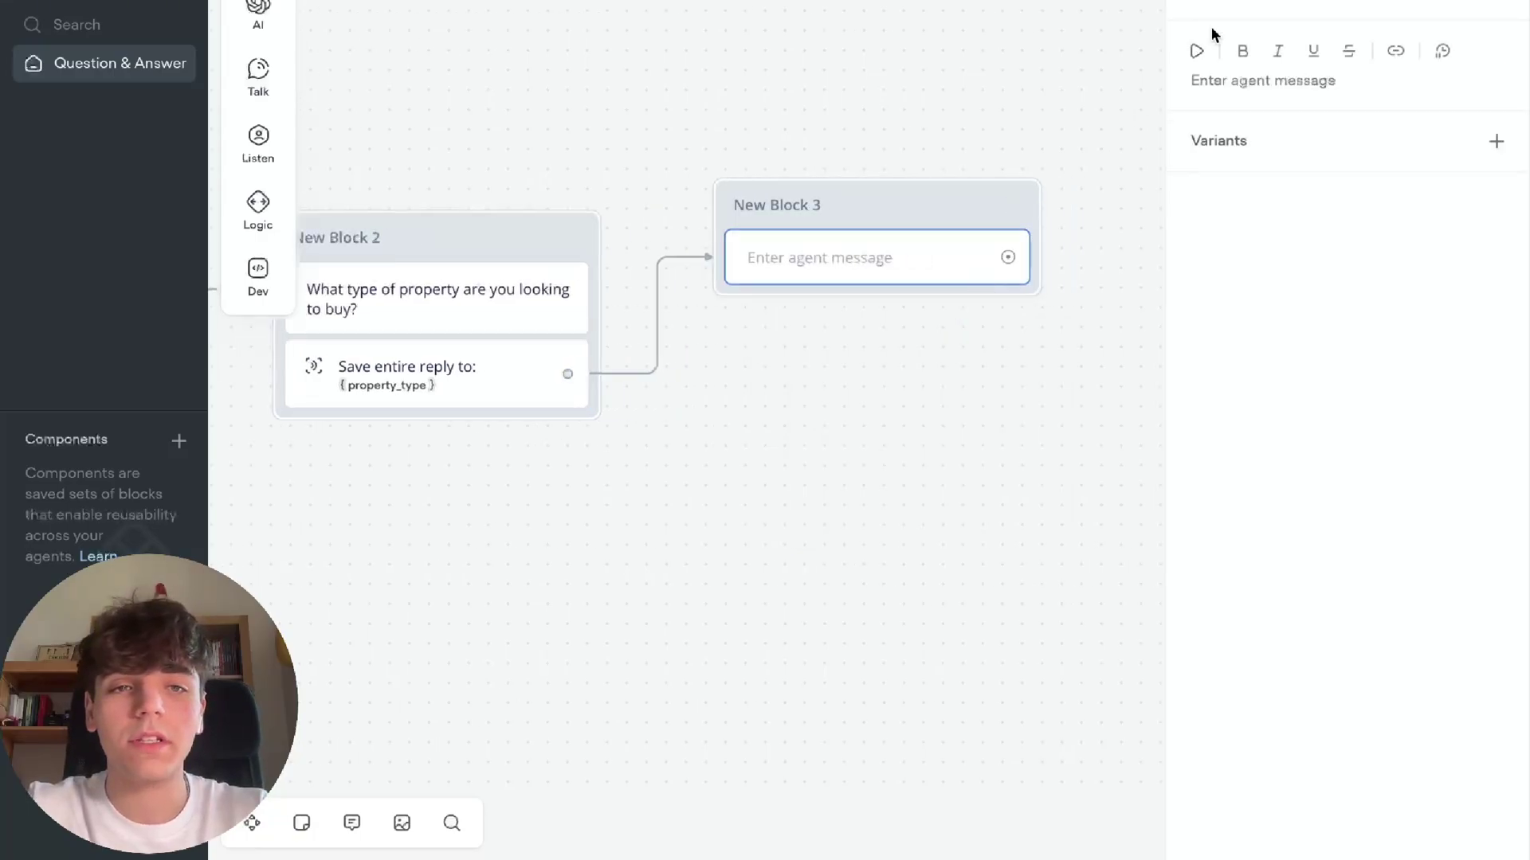
pyautogui.write('Where do you want to buy')
pyautogui.moveTo(259, 143)
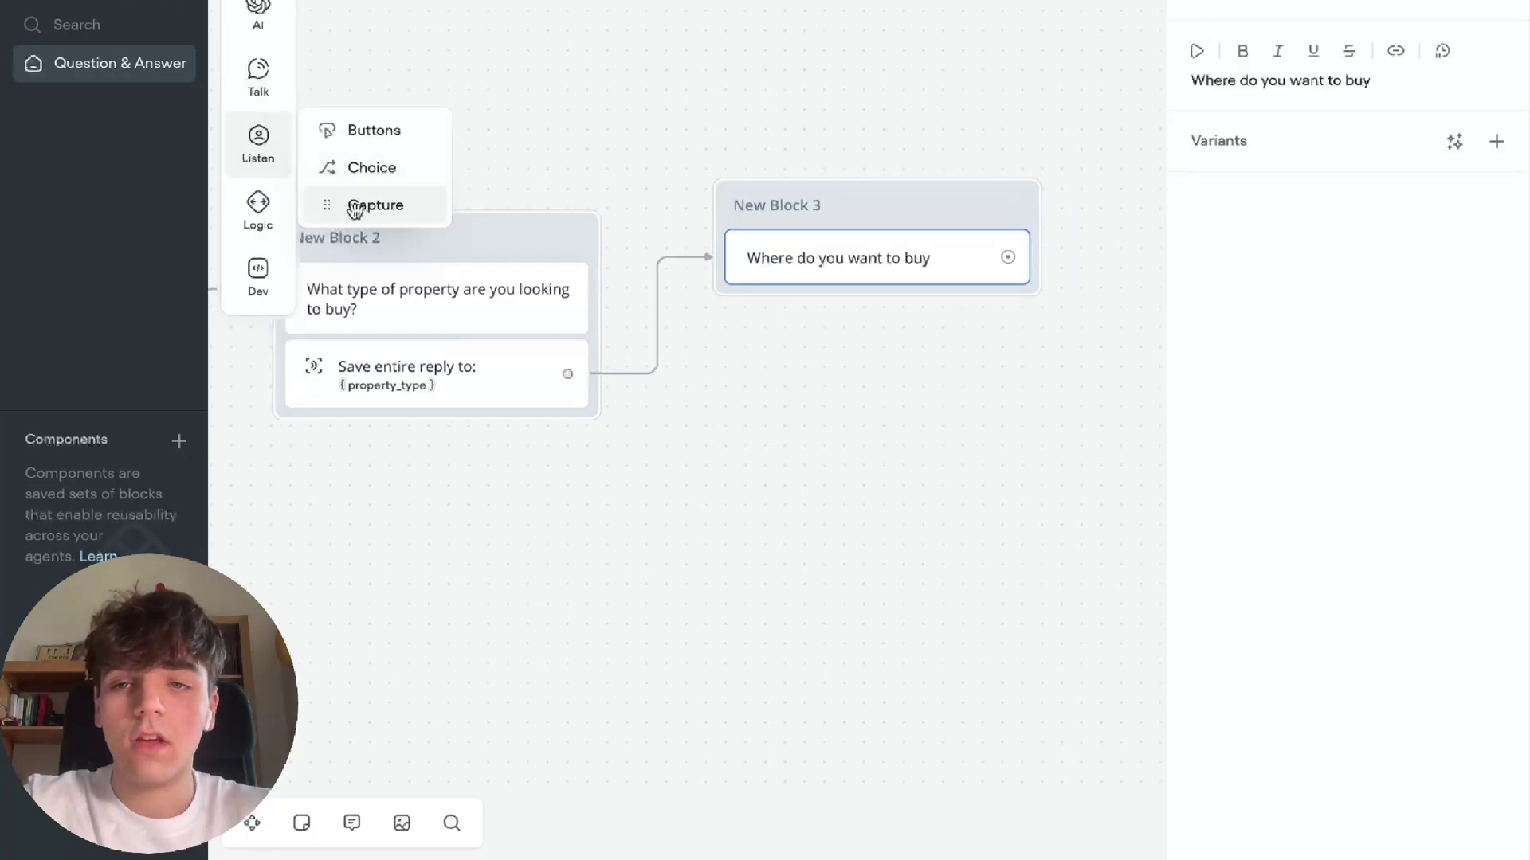
pyautogui.moveTo(355, 209); pyautogui.dragTo(844, 297)
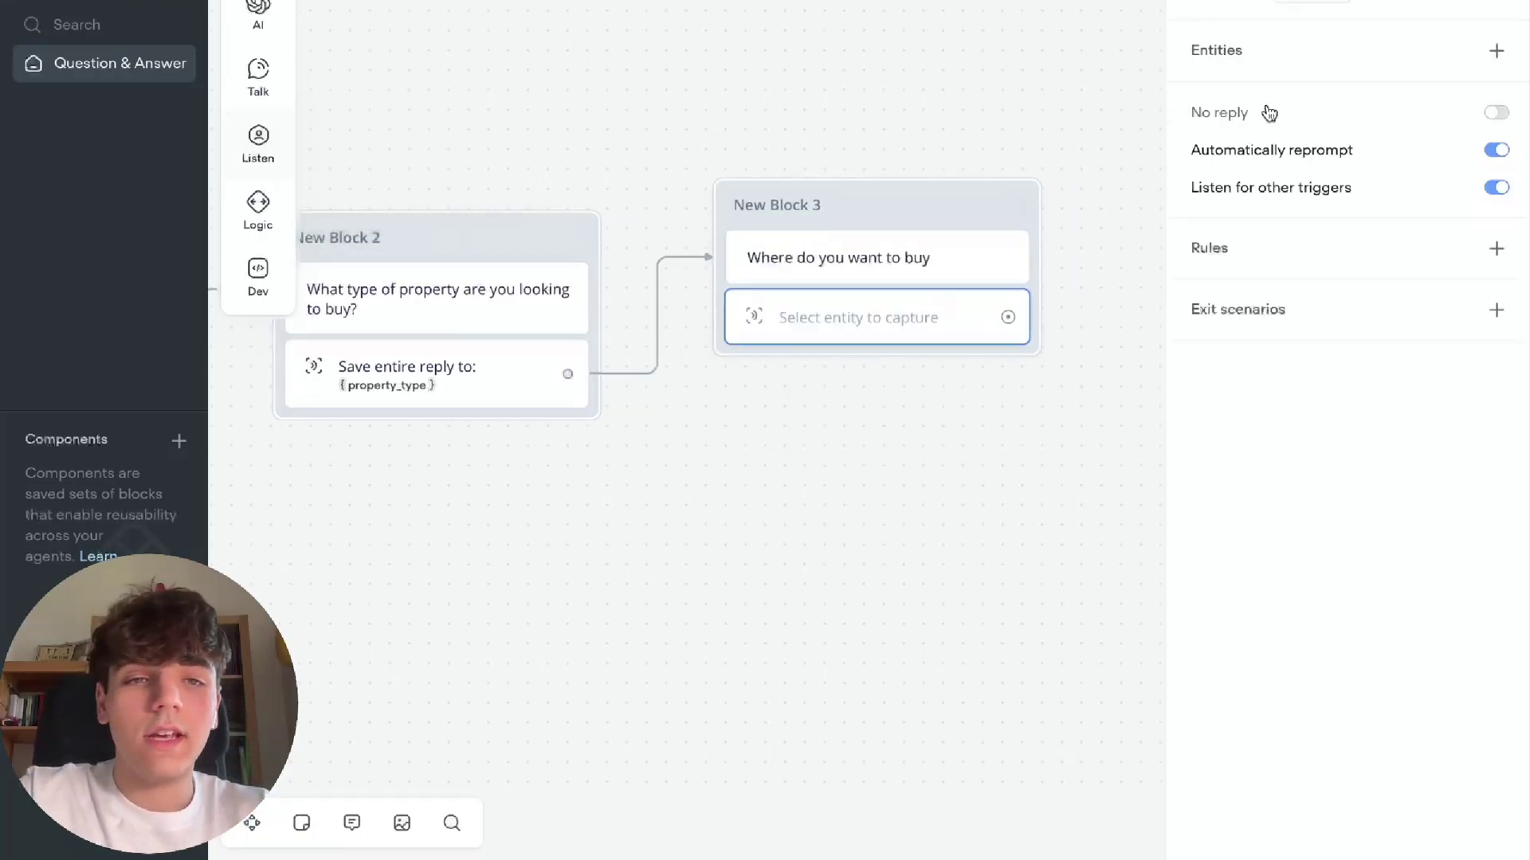
# Save the entire reply into a new location variable, and capture the budget answer into budget
pyautogui.click(1343, 10)
pyautogui.click(1352, 76)
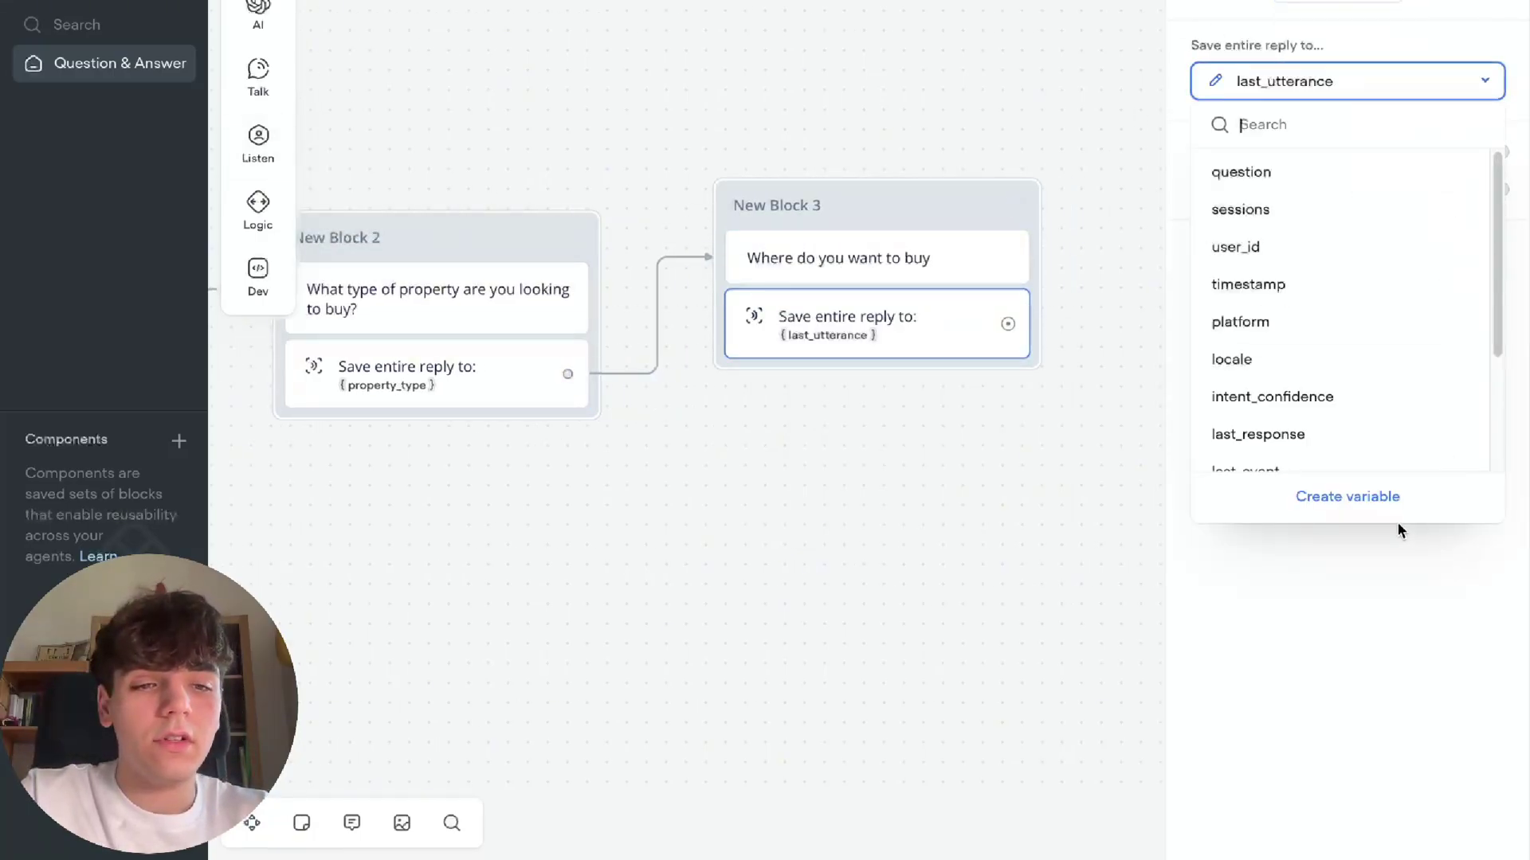
pyautogui.click(1390, 497)
pyautogui.write('location')
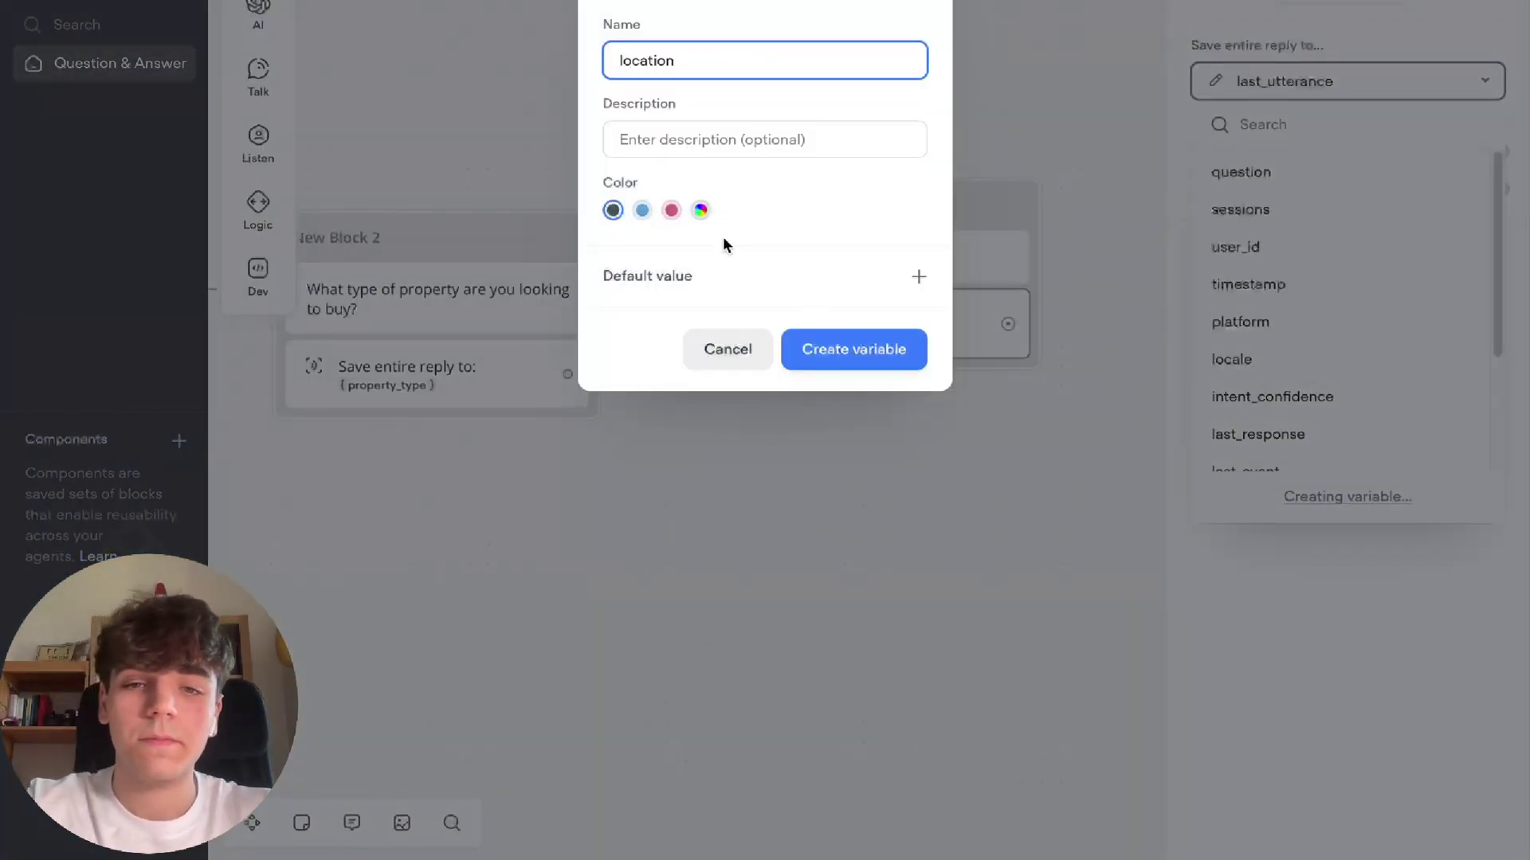
pyautogui.click(820, 353)
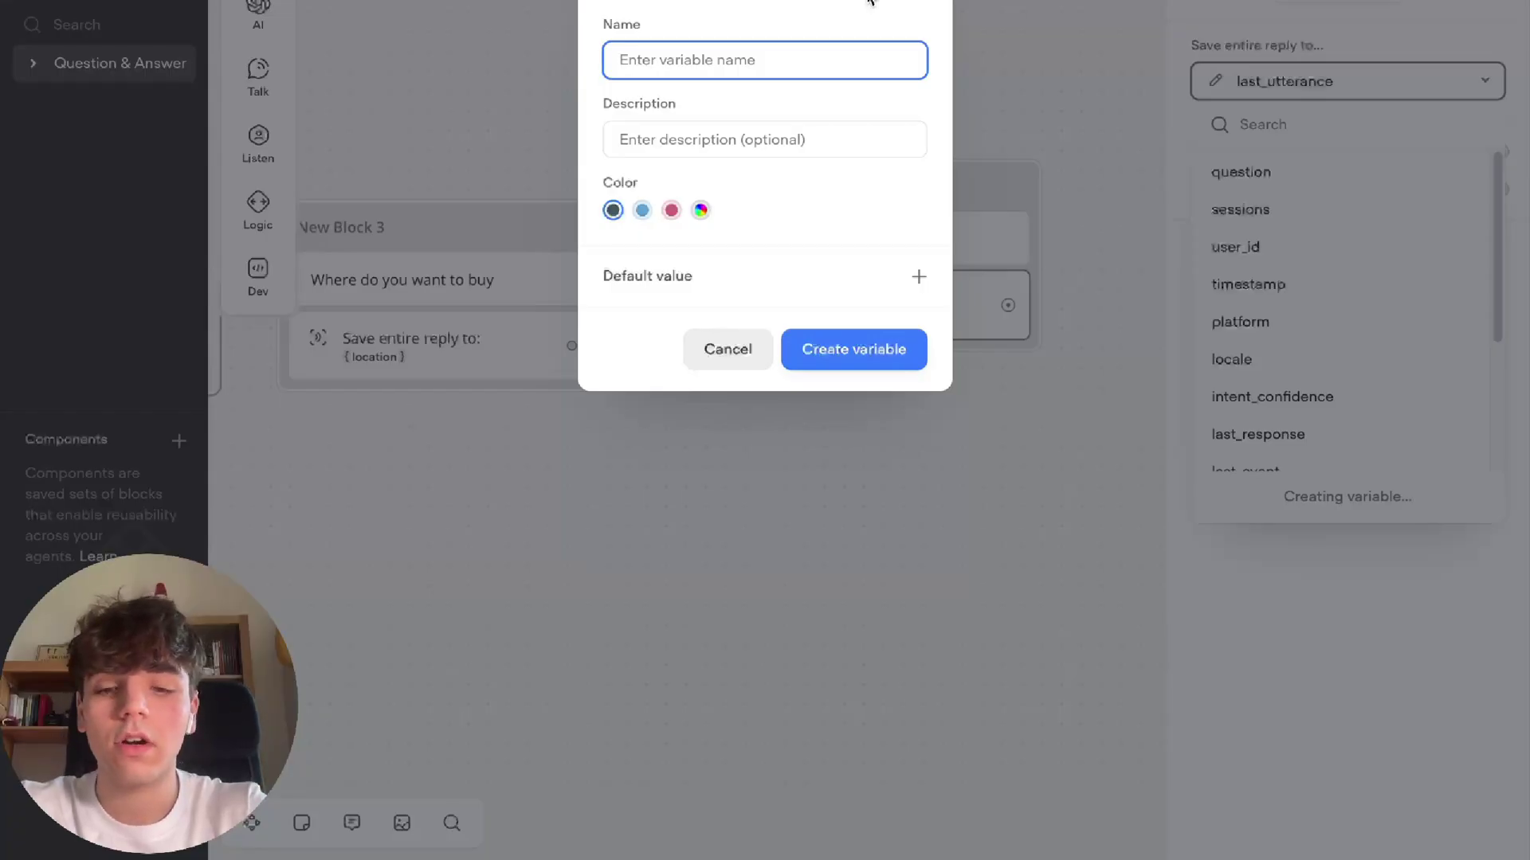
pyautogui.write('budget')
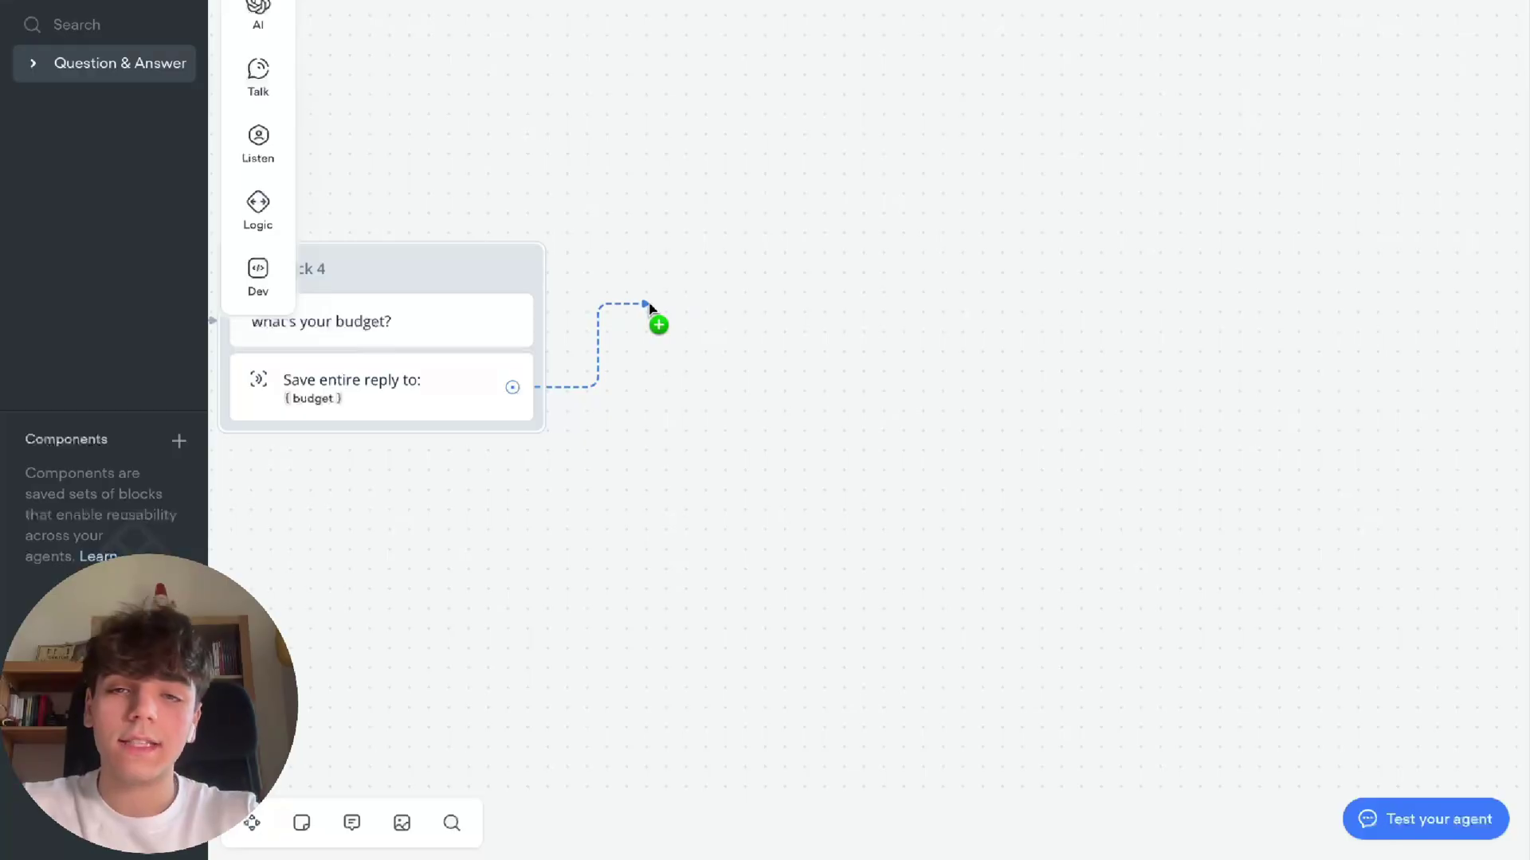
pyautogui.moveTo(649, 305); pyautogui.dragTo(686, 250)
# Add New Block 5 with a message telling the user they're almost done and to type their email
pyautogui.moveTo(757, 318)
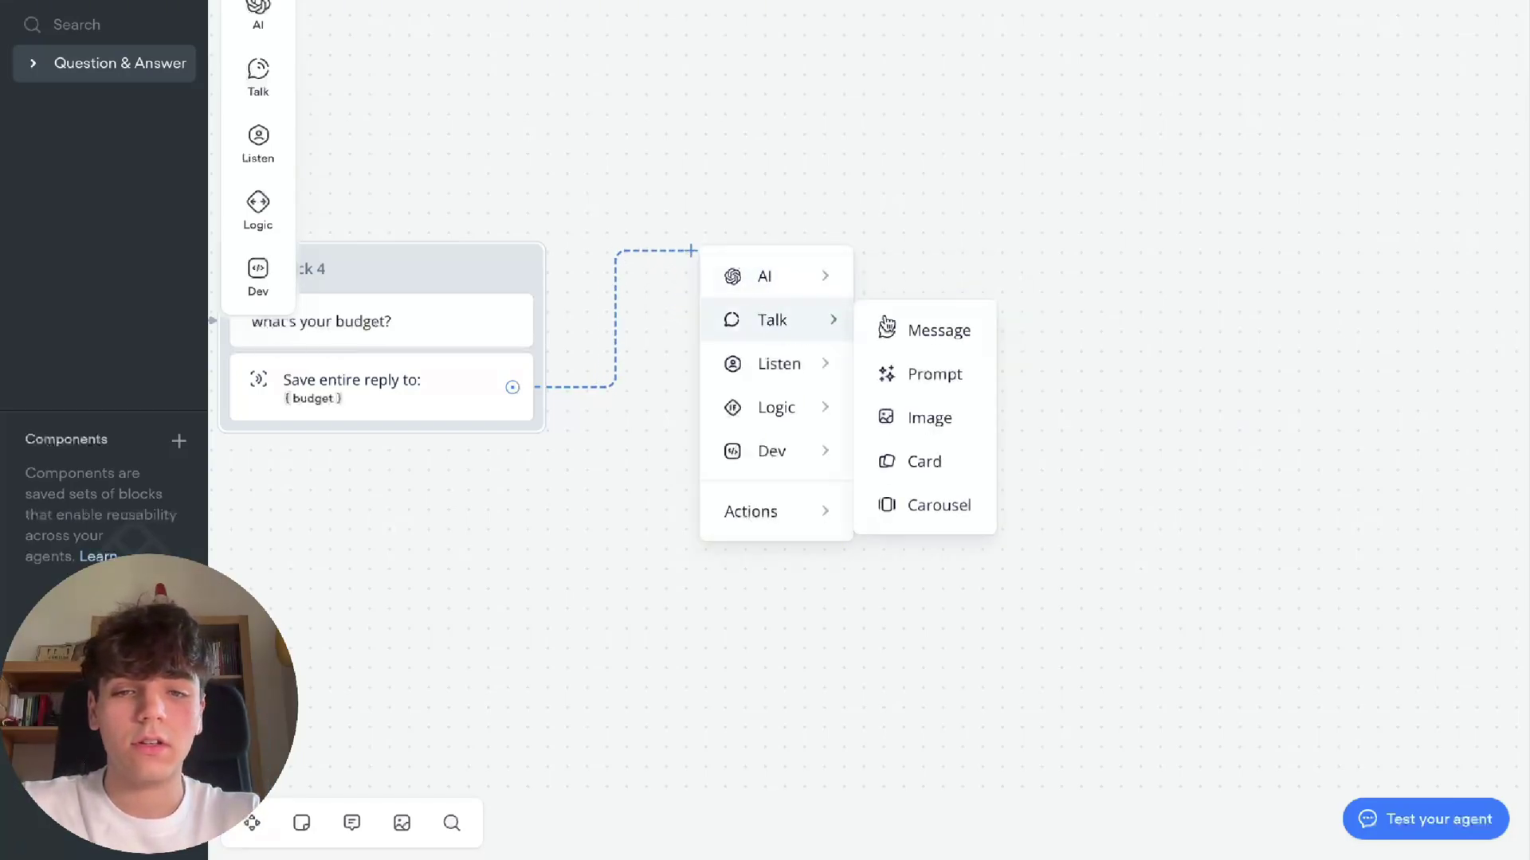
pyautogui.click(908, 327)
pyautogui.click(1280, 80)
pyautogui.write("we're")
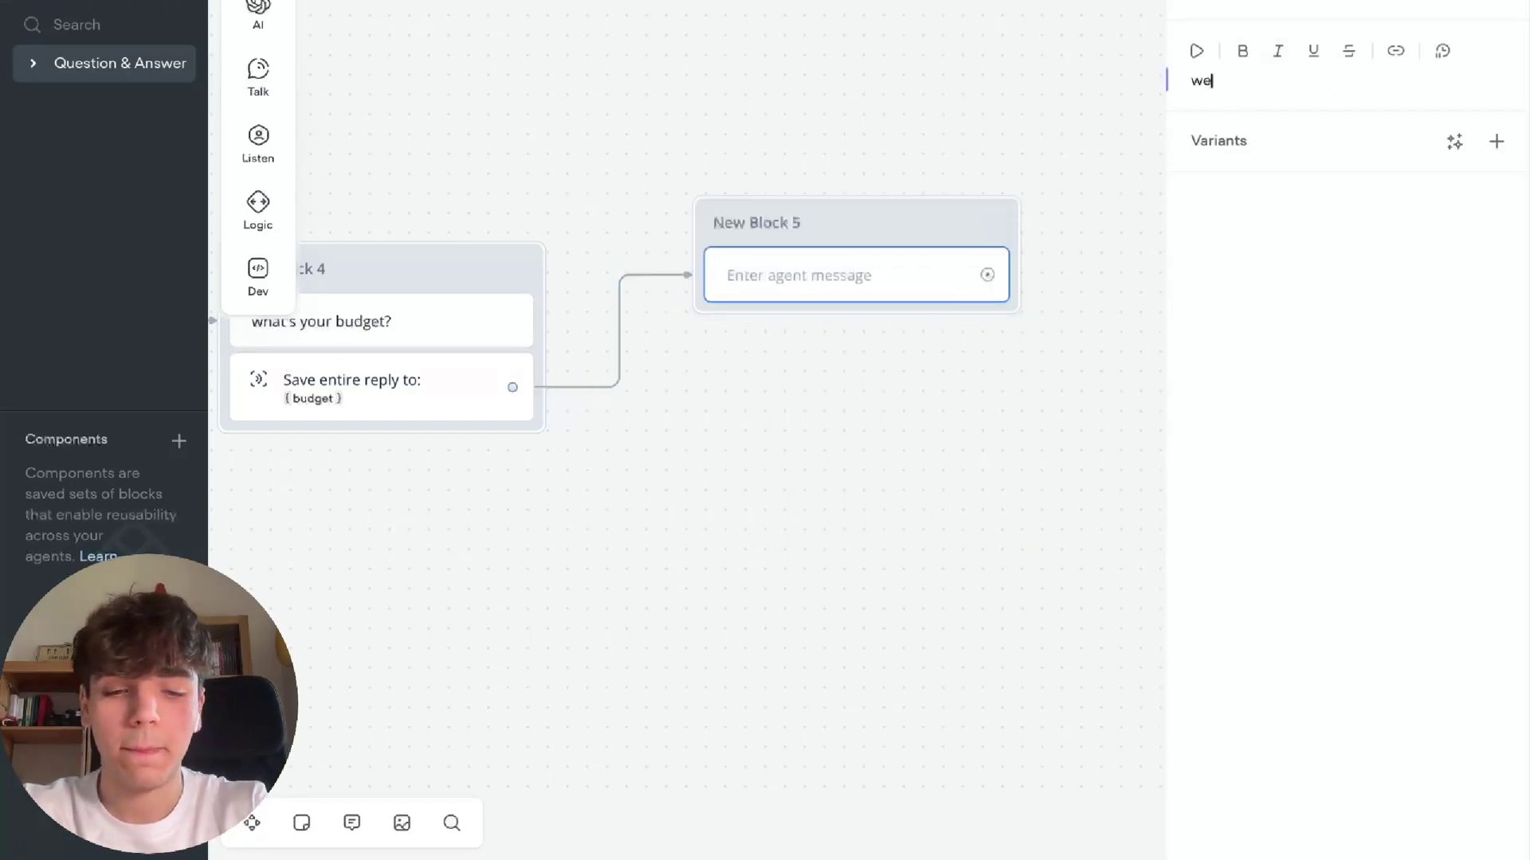
pyautogui.write(' almonst done. just type')
pyautogui.write('our email:')
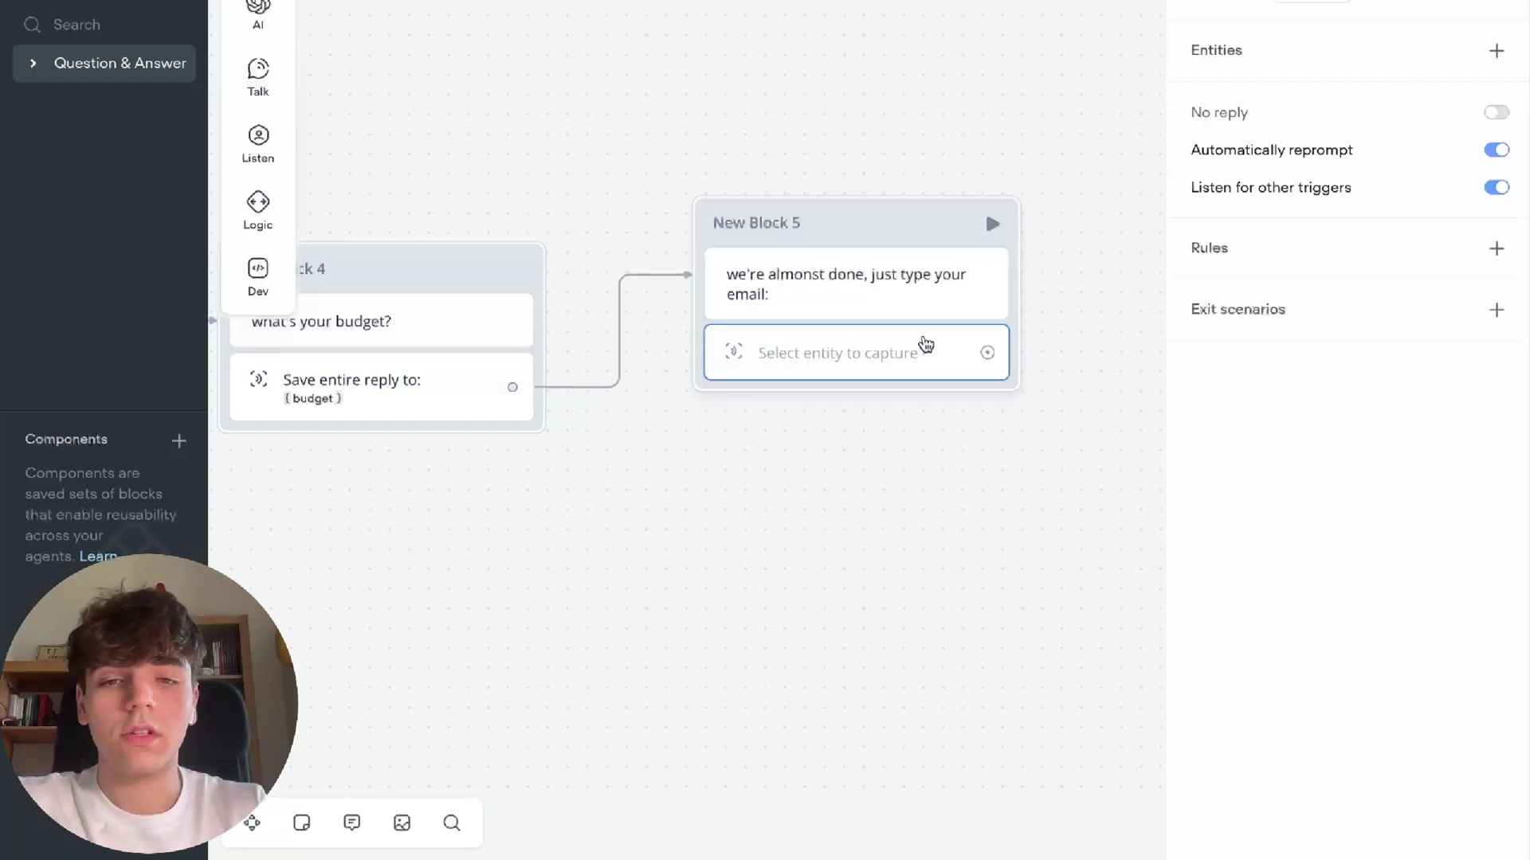
# Capture the entire user reply into a new email variable
pyautogui.click(1339, 5)
pyautogui.click(1335, 69)
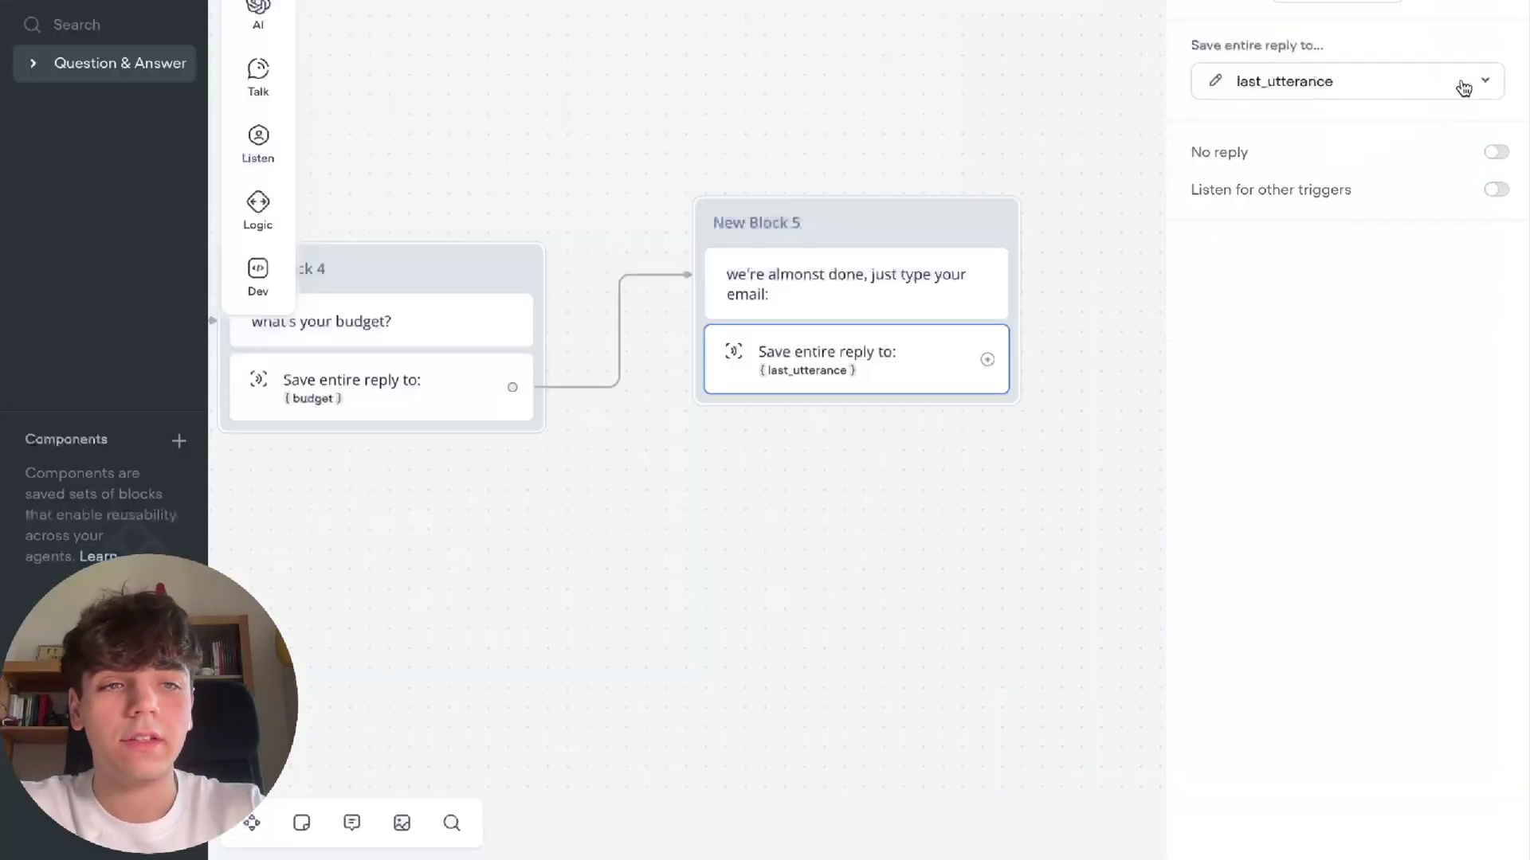
pyautogui.click(1464, 88)
pyautogui.click(1350, 499)
pyautogui.write('email')
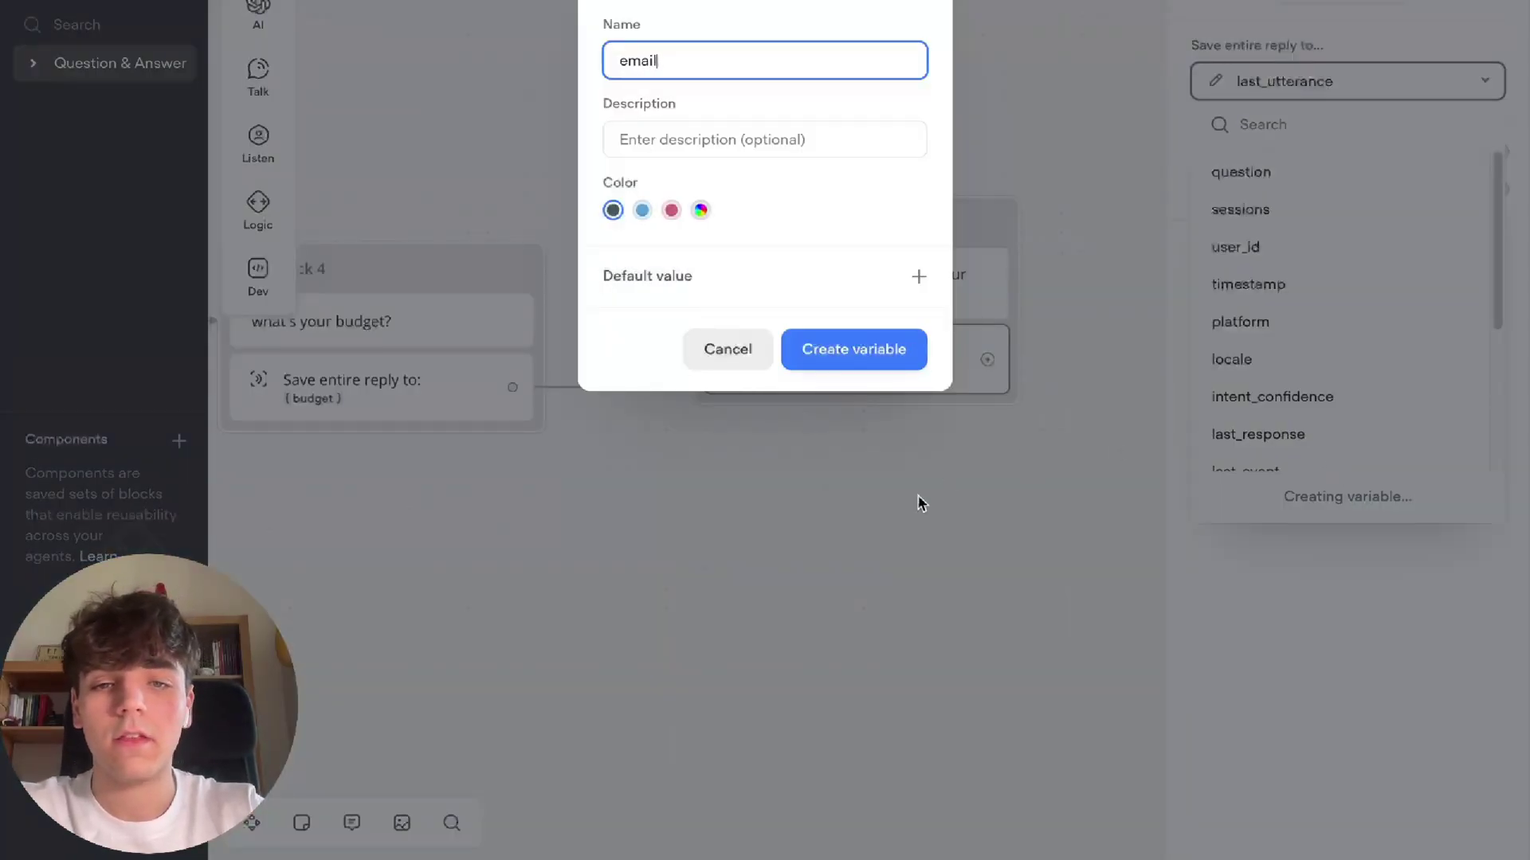
pyautogui.click(858, 367)
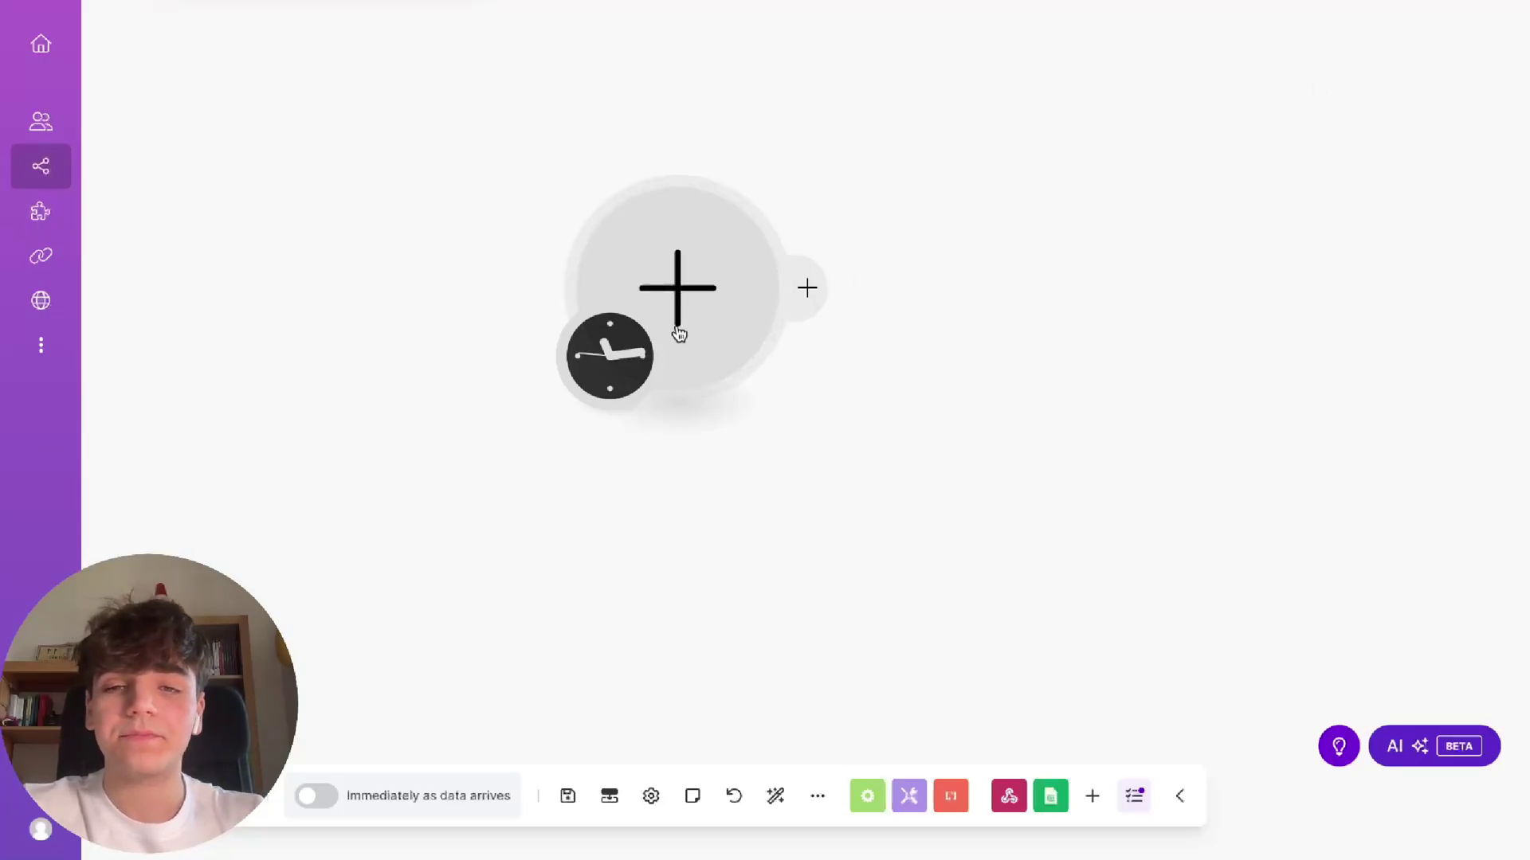
# Make the scenario's first module a Webhooks Custom webhook trigger
pyautogui.click(696, 293)
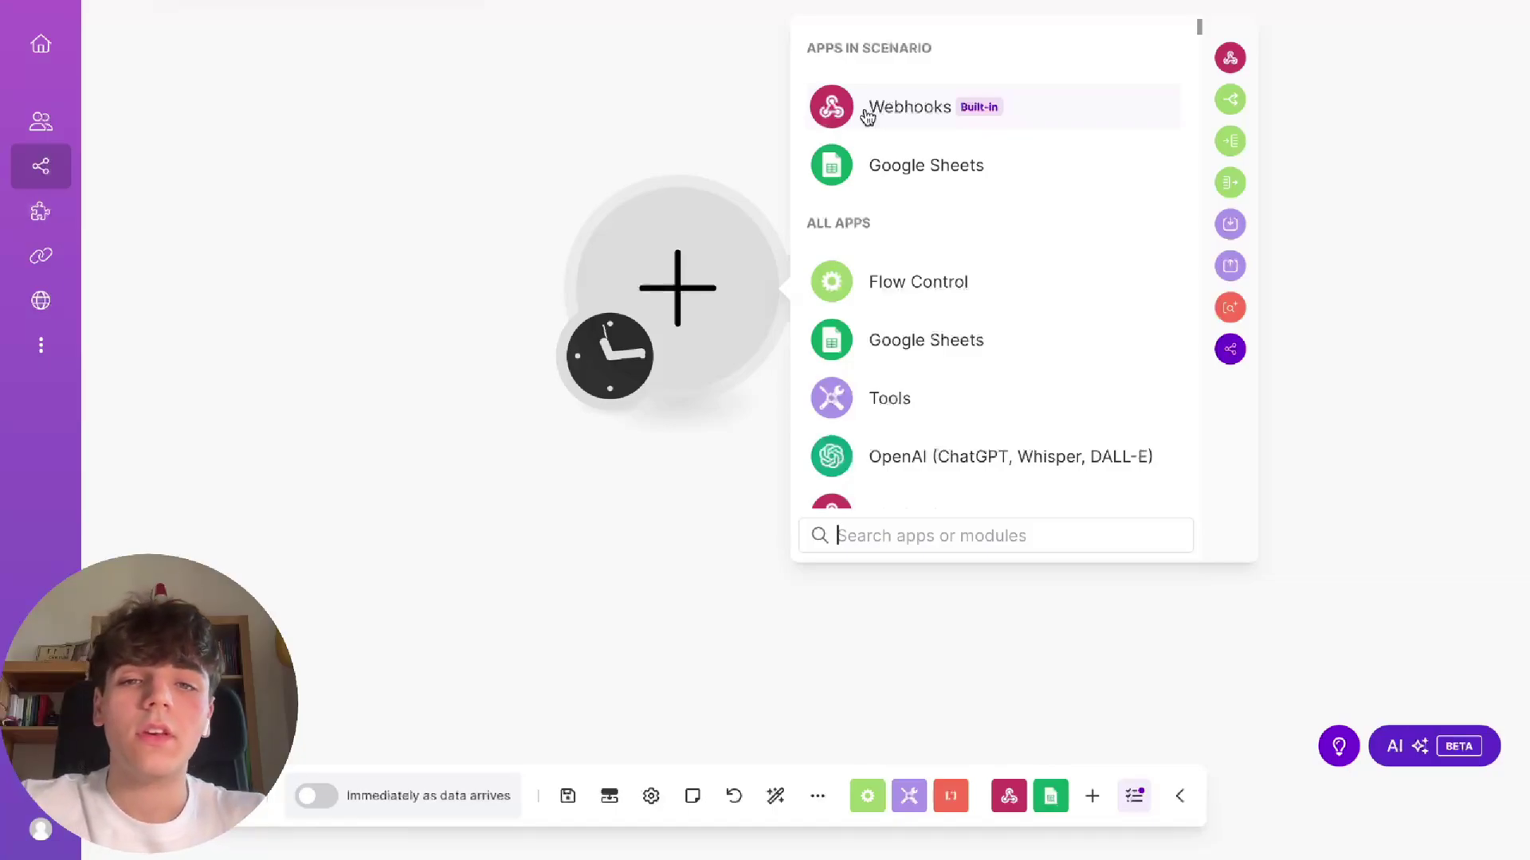
pyautogui.click(905, 112)
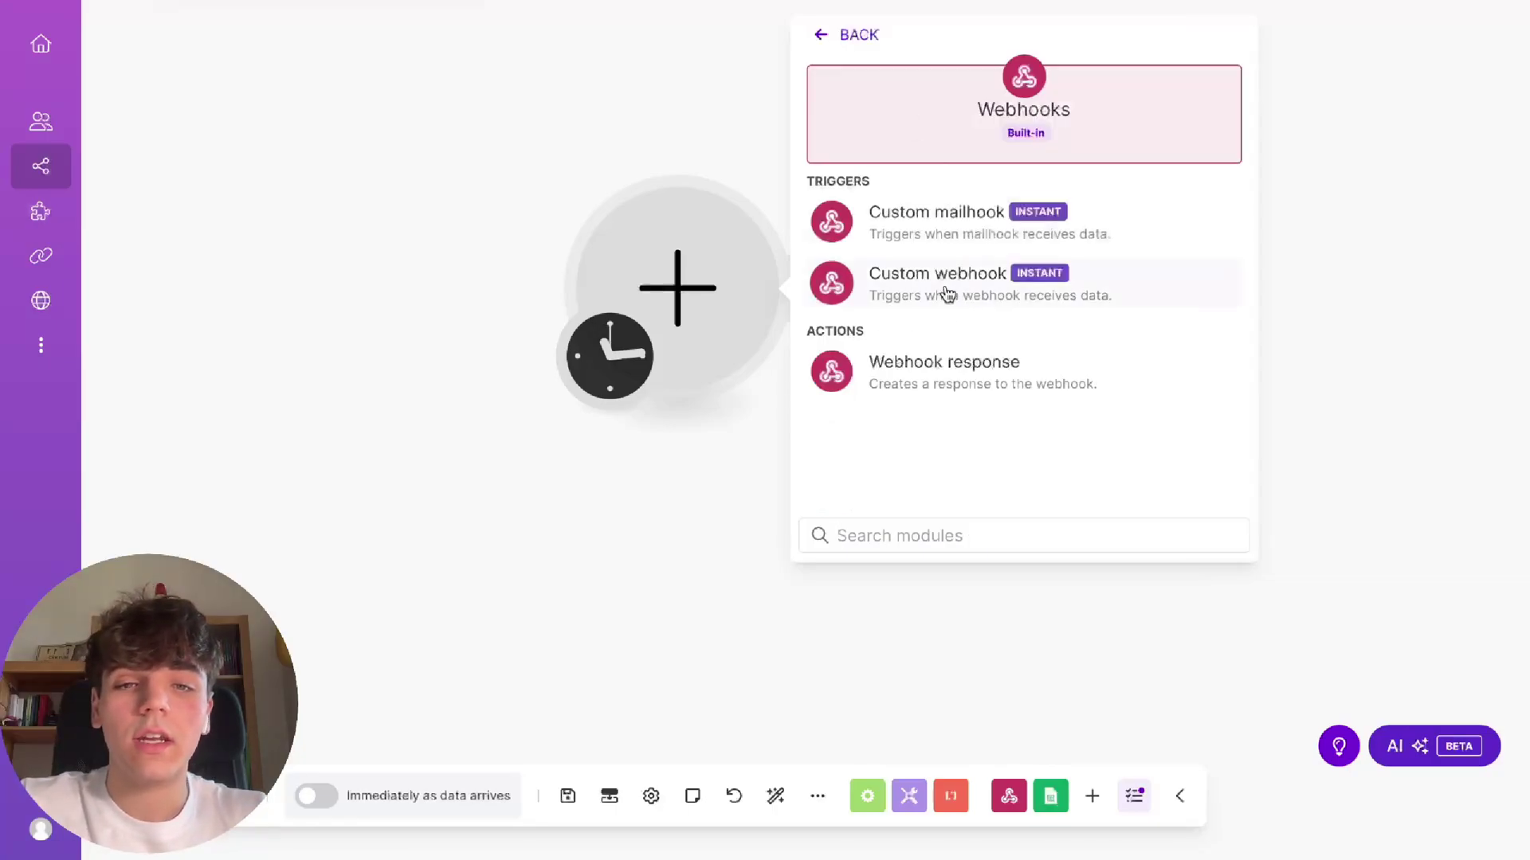
pyautogui.click(949, 294)
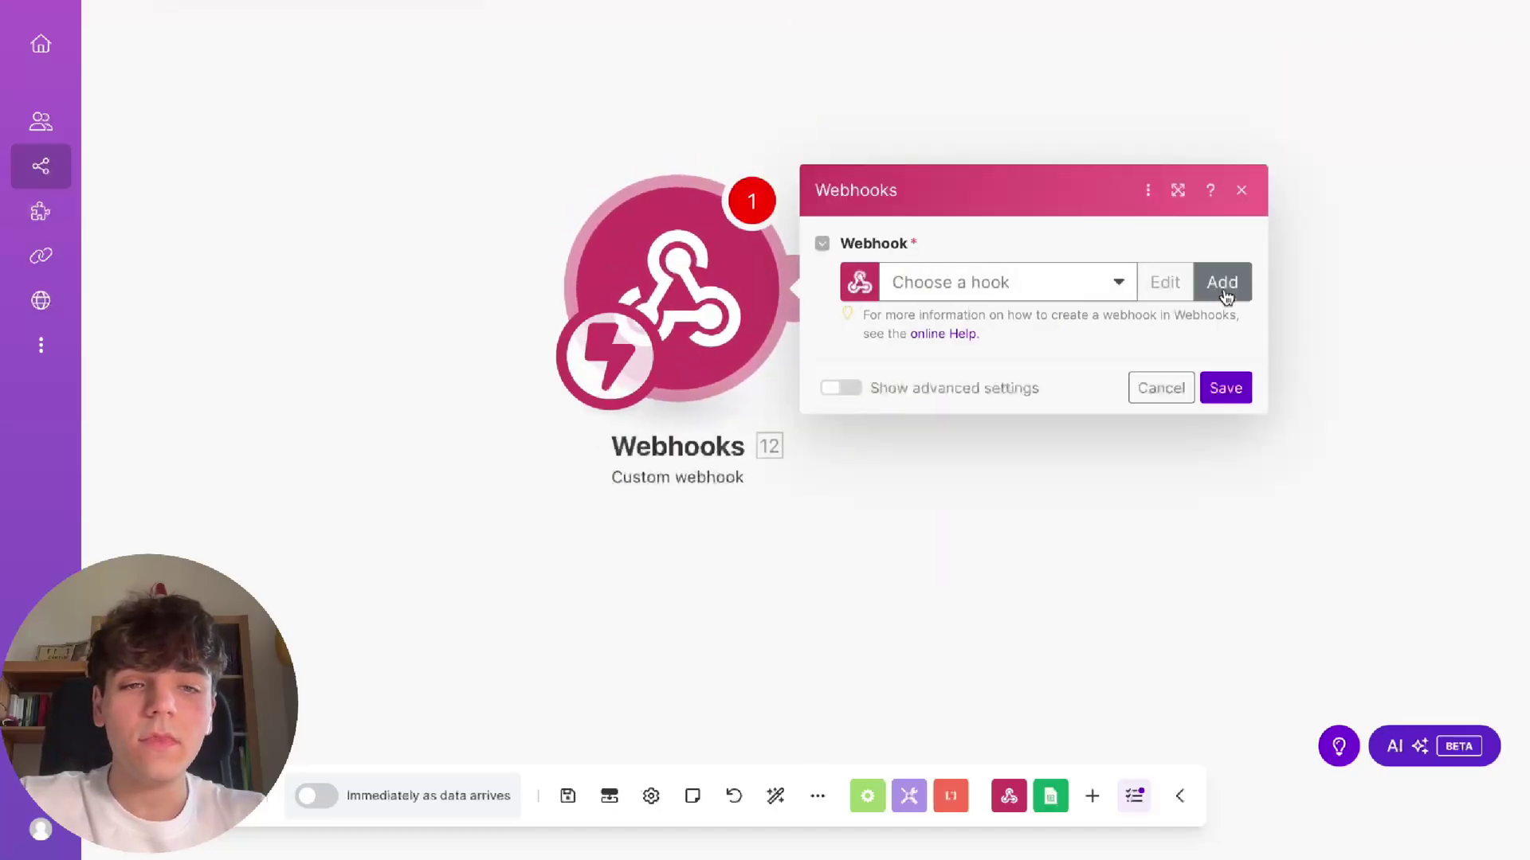
# Create a new webhook named 'real estate' and save it
pyautogui.click(1224, 284)
pyautogui.moveTo(1017, 199); pyautogui.dragTo(612, 196)
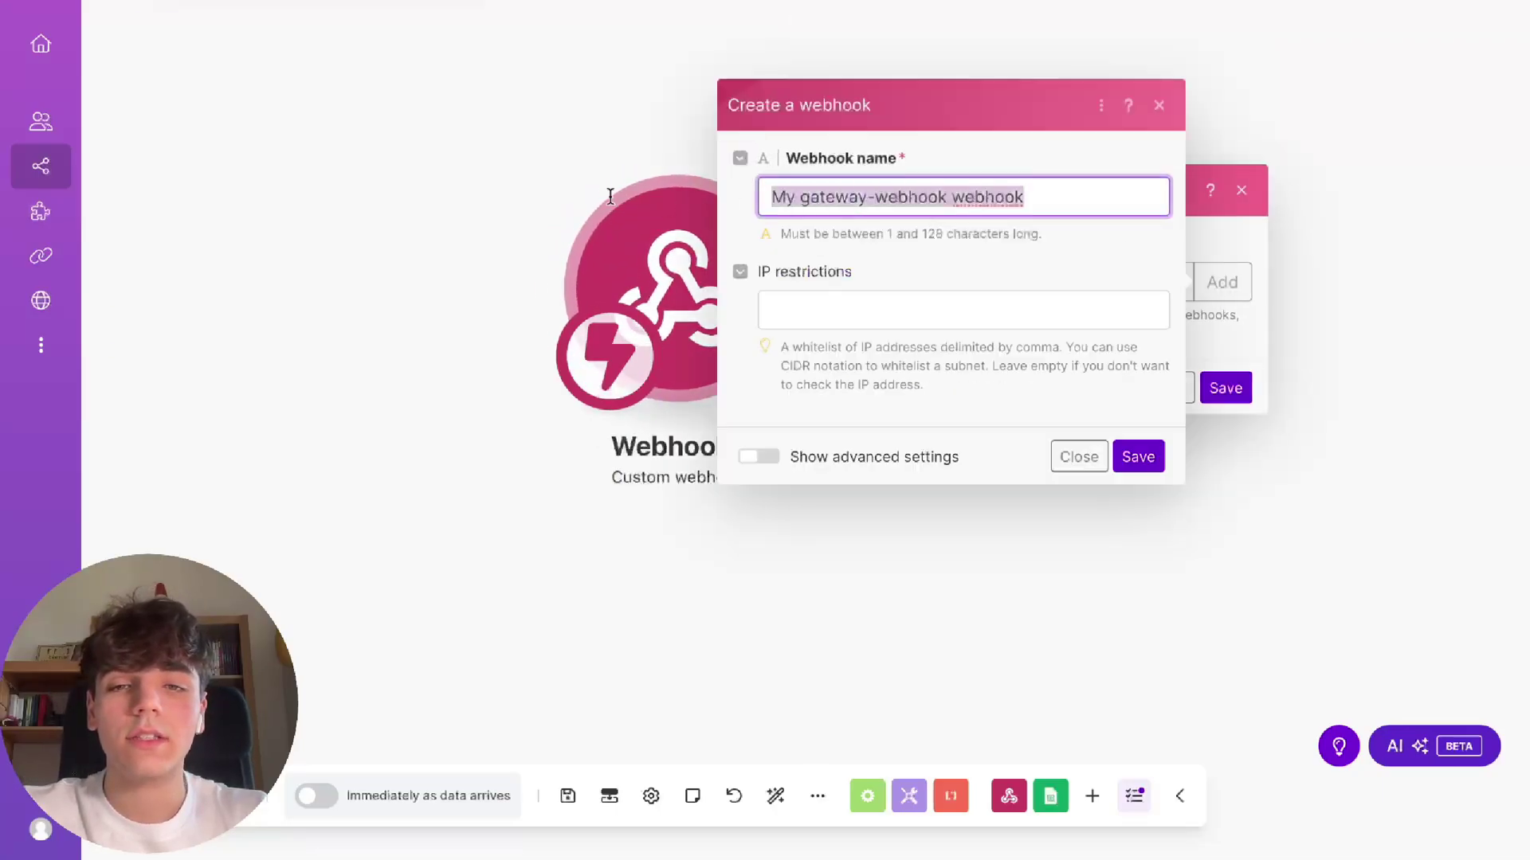
pyautogui.write('real etst')
pyautogui.press('BackSpace')
pyautogui.press('BackSpace')
pyautogui.press('BackSpace')
pyautogui.write('state')
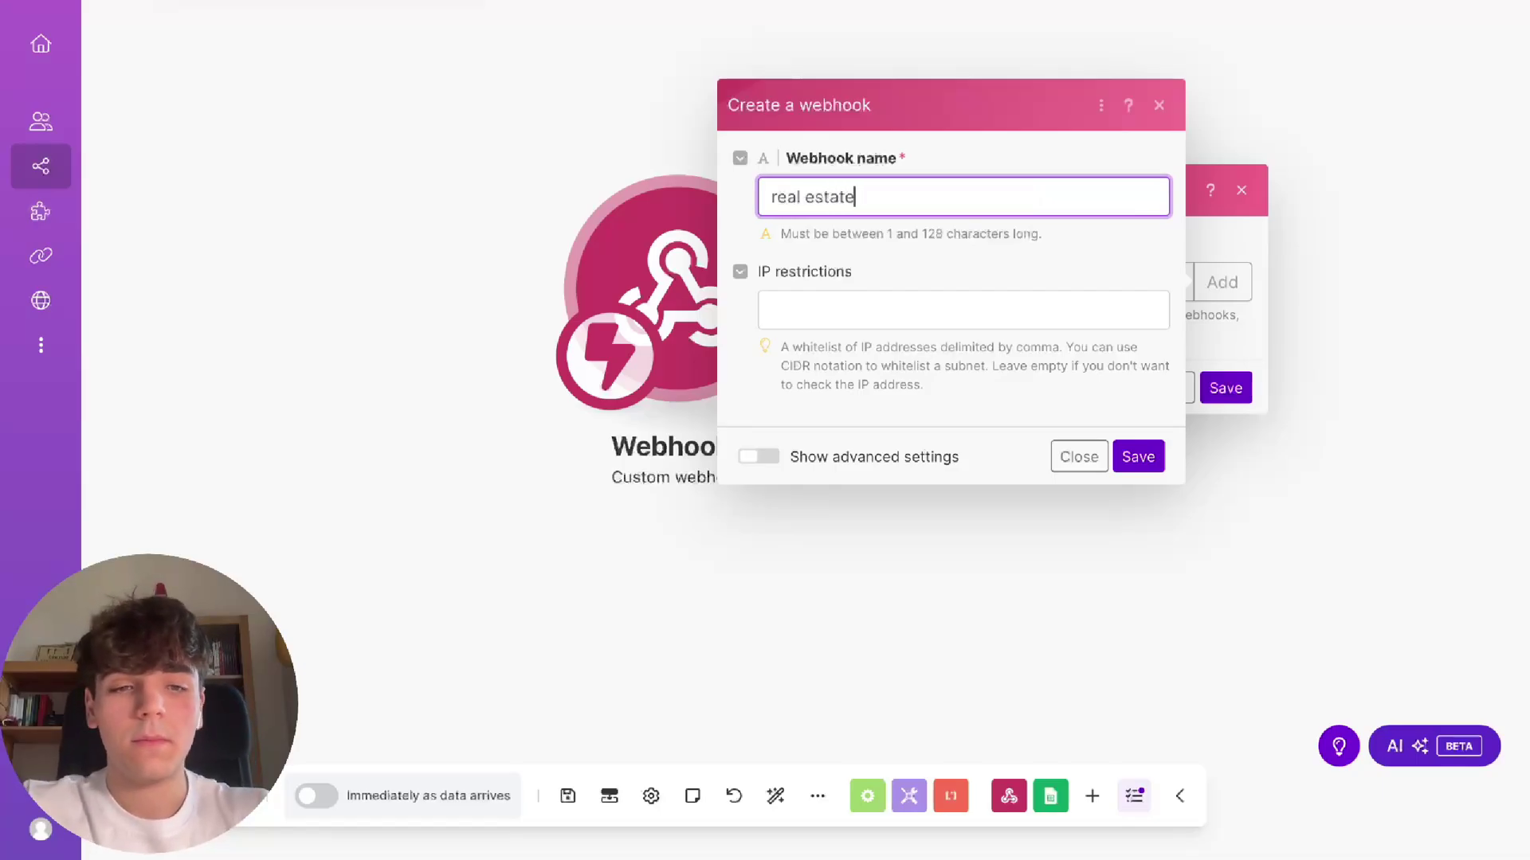
pyautogui.click(1137, 457)
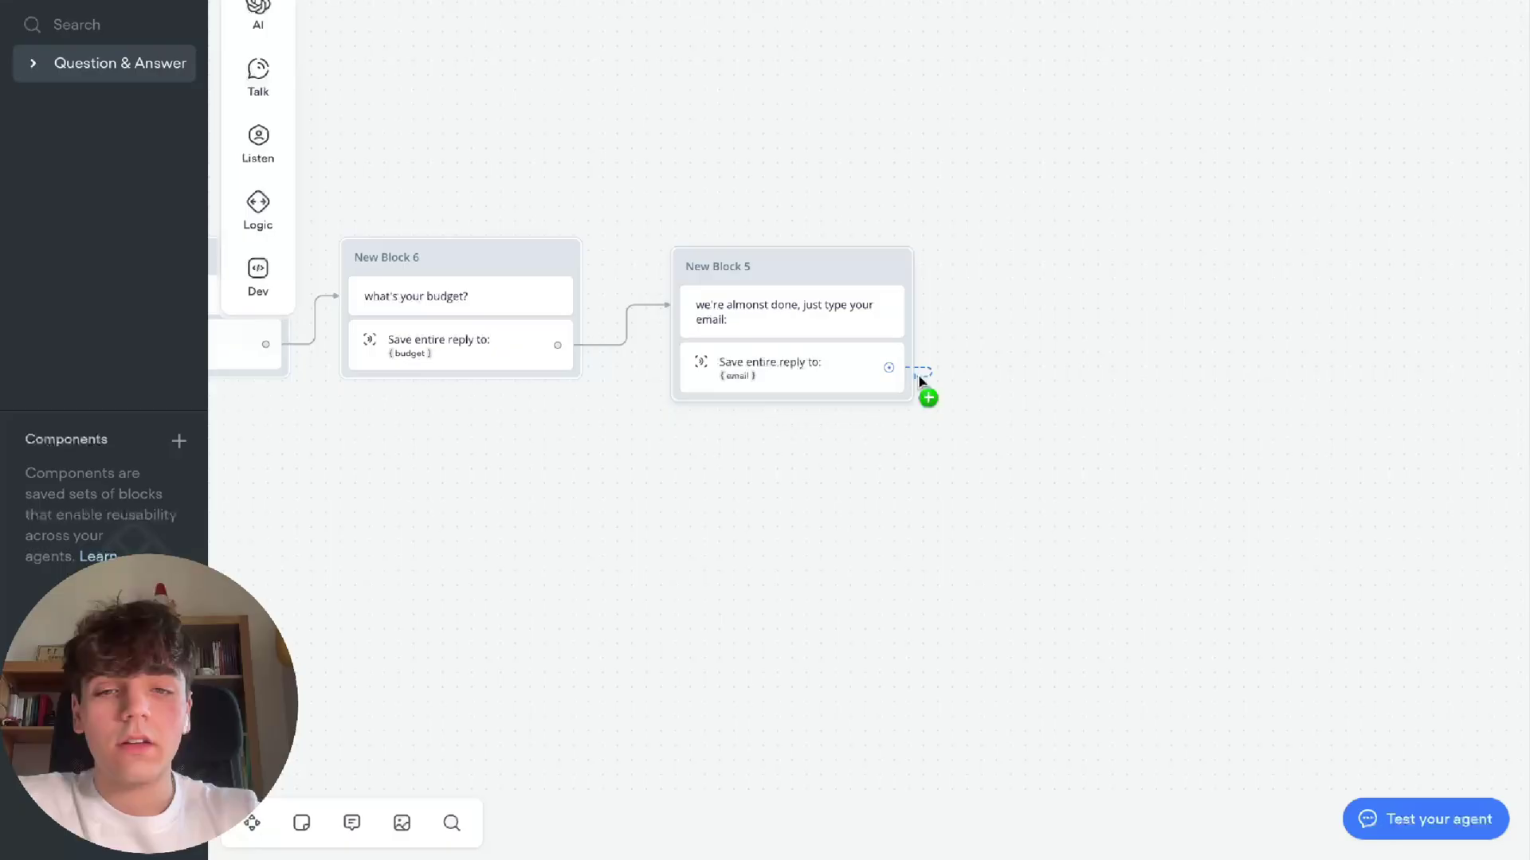
pyautogui.moveTo(917, 379); pyautogui.dragTo(1007, 274)
# Add an API step as New Block 6: POST to the pasted Make webhook URL, plus a form-data body entry
pyautogui.moveTo(1147, 478)
pyautogui.click(1238, 527)
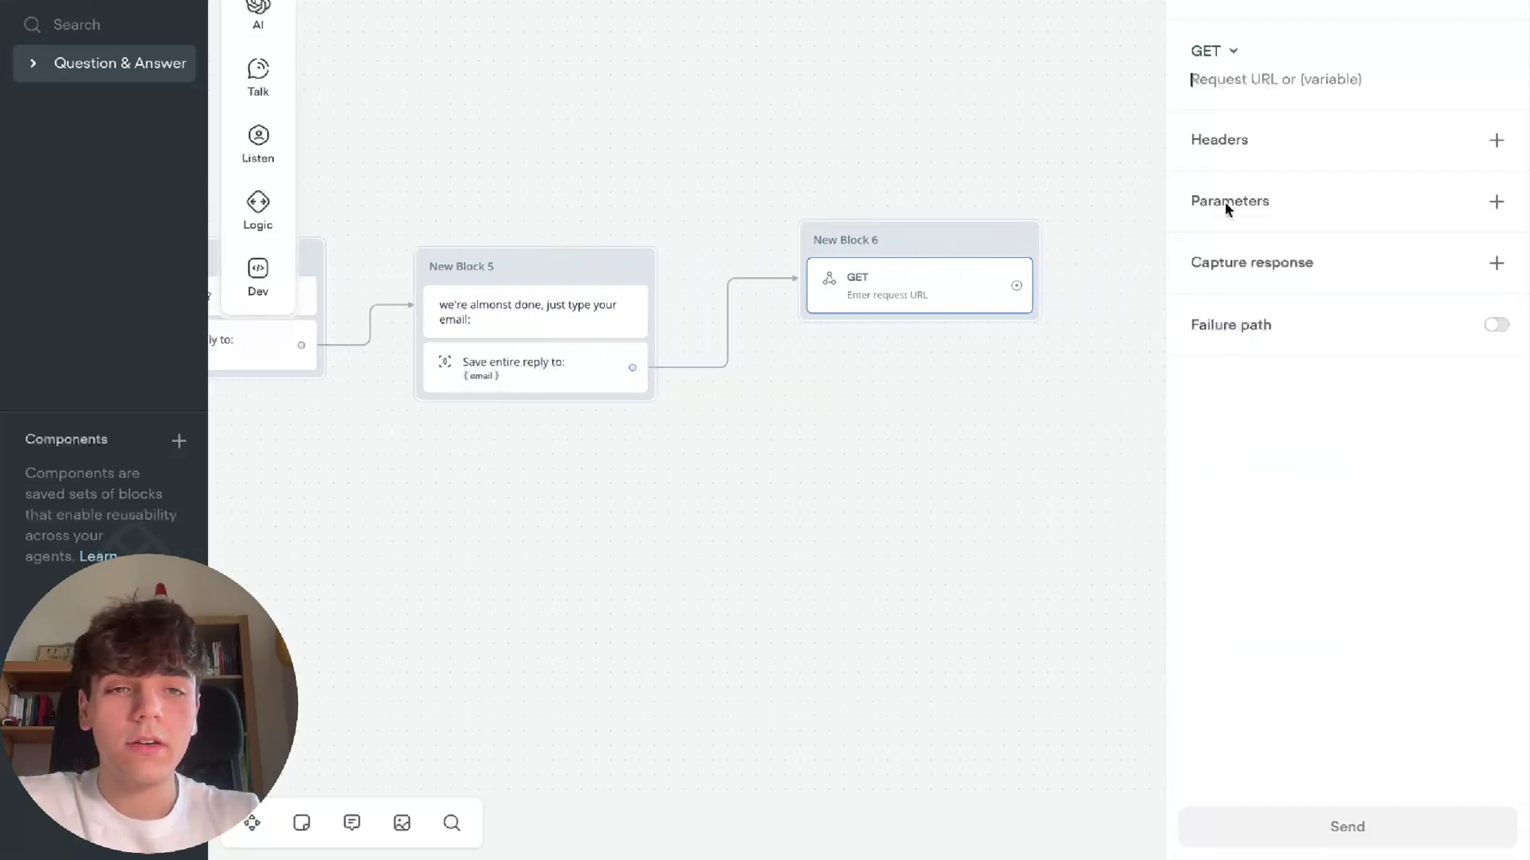
pyautogui.click(1211, 53)
pyautogui.click(1231, 121)
pyautogui.click(1257, 79)
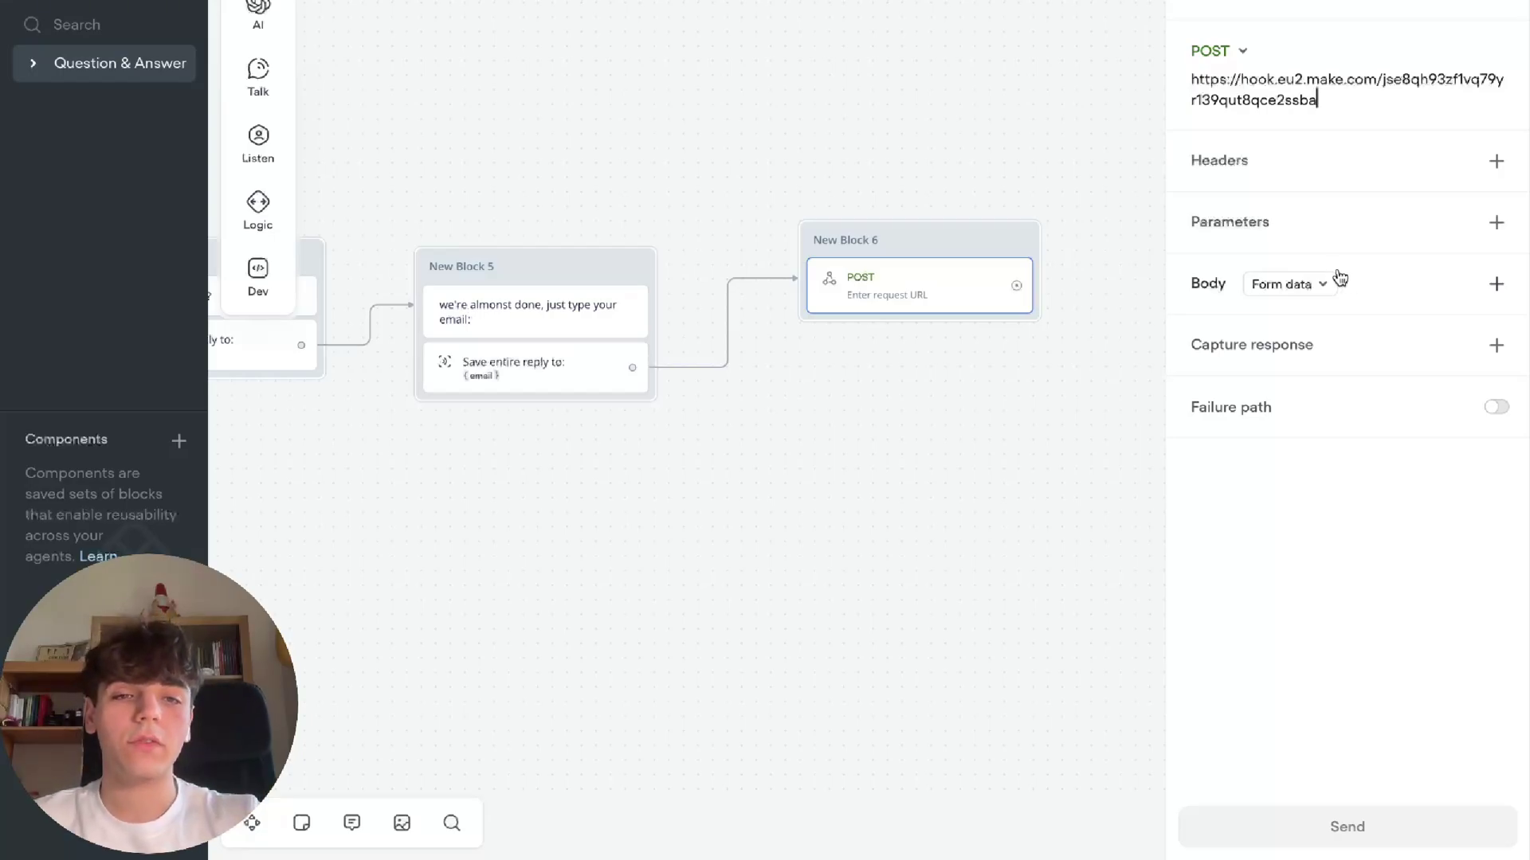
pyautogui.click(1419, 294)
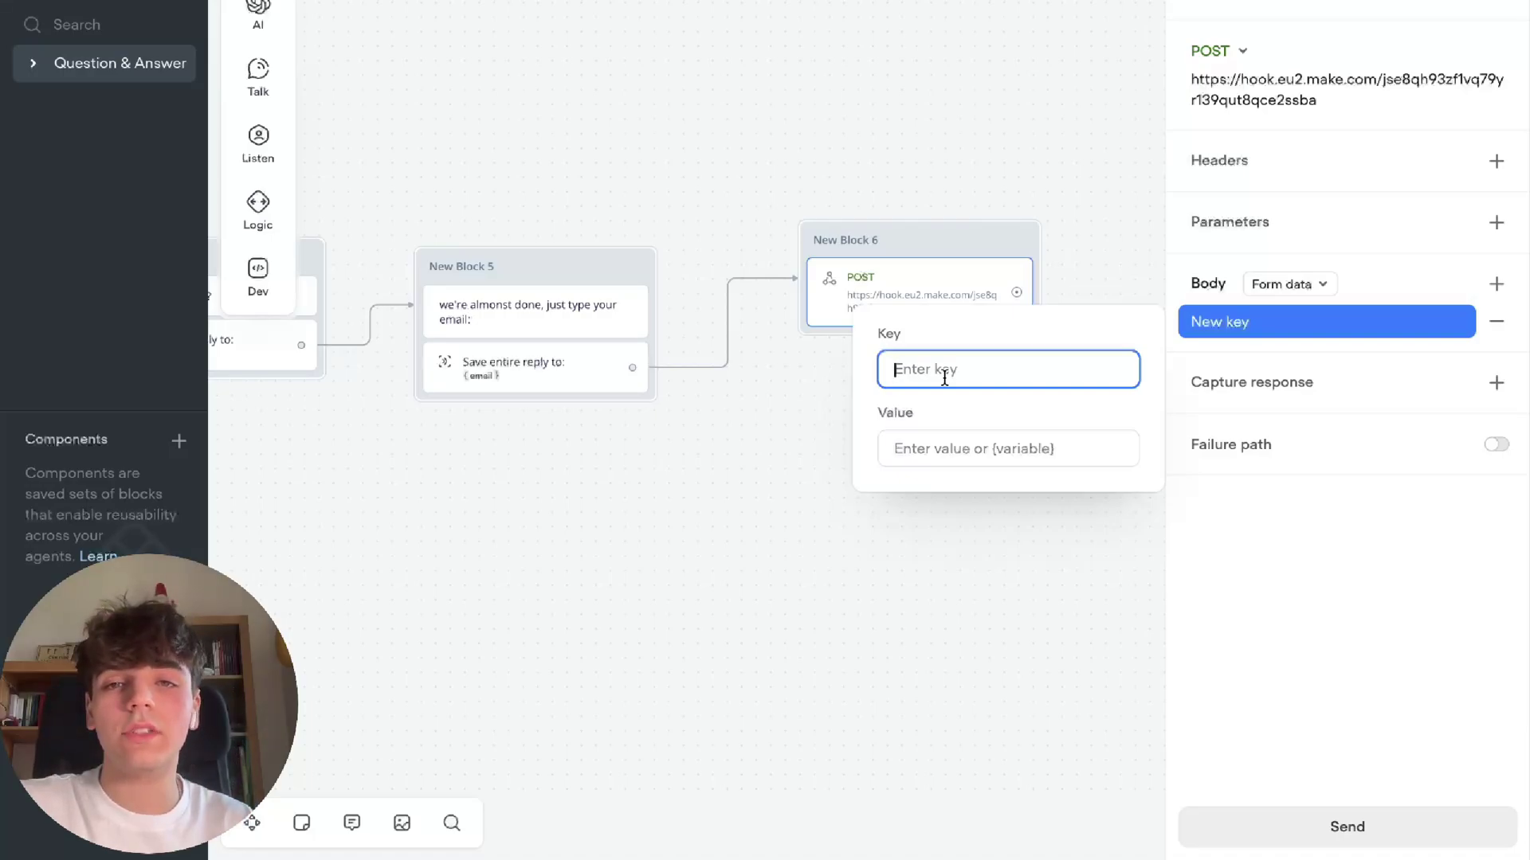
# Add body keys Name and Property type, valued {name} and {property_type}
pyautogui.write('Name')
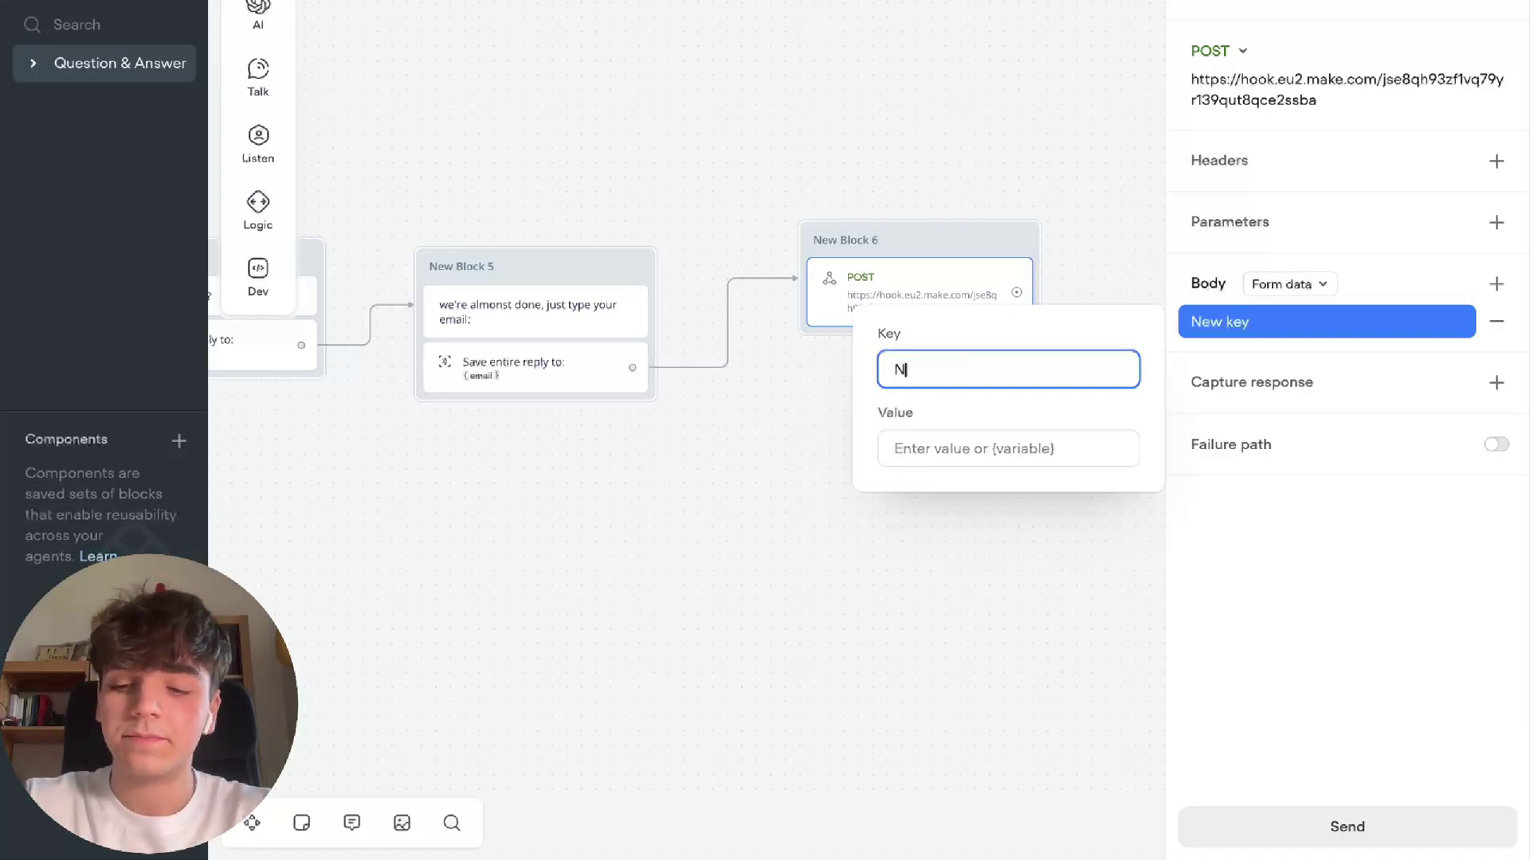
pyautogui.click(935, 456)
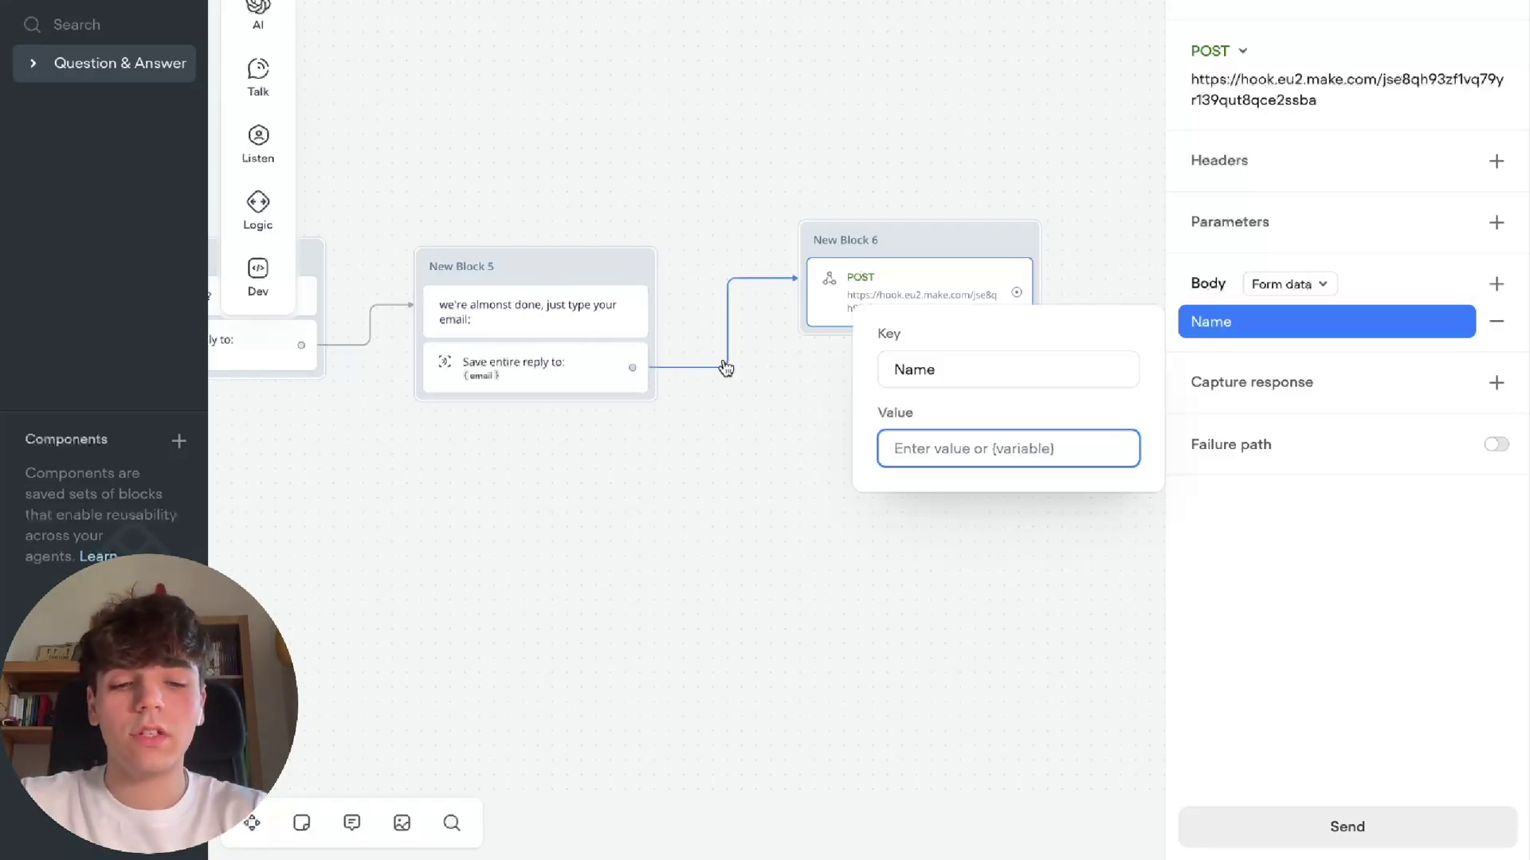
pyautogui.write('{name')
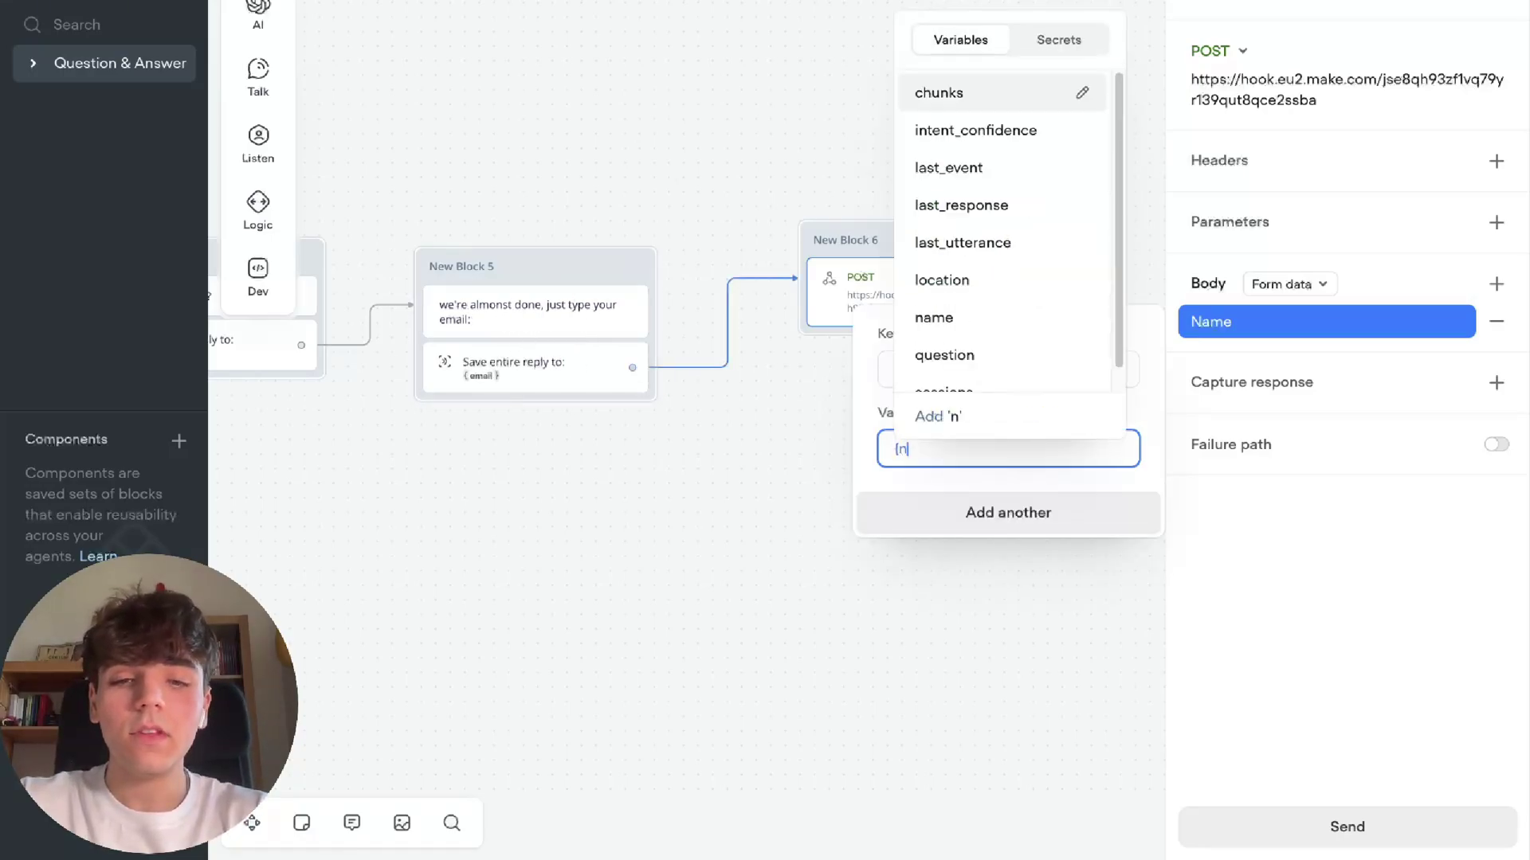
pyautogui.click(937, 543)
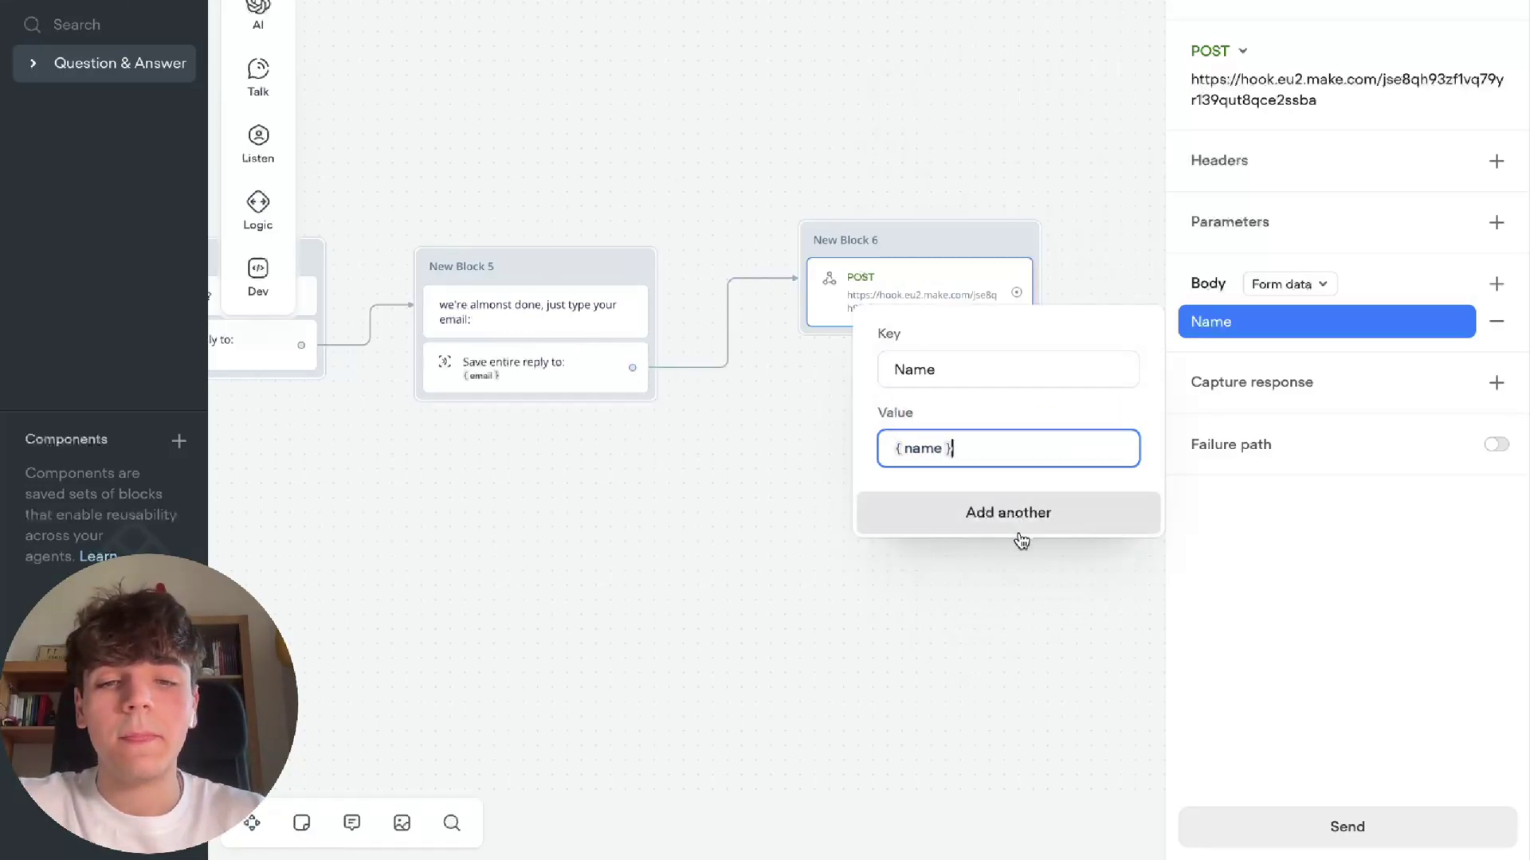
pyautogui.click(1013, 517)
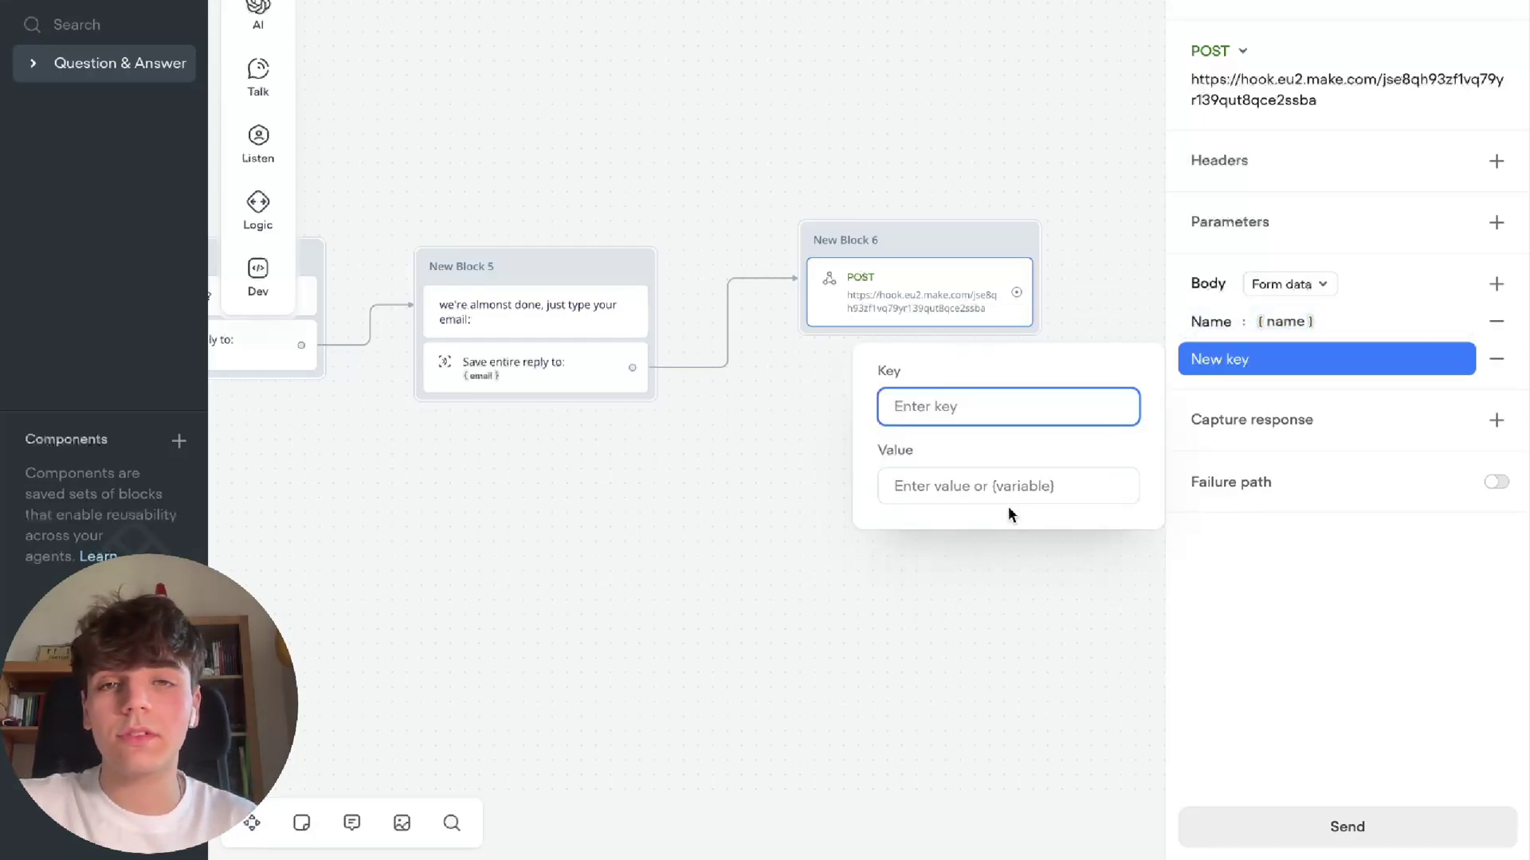
pyautogui.write('Propert')
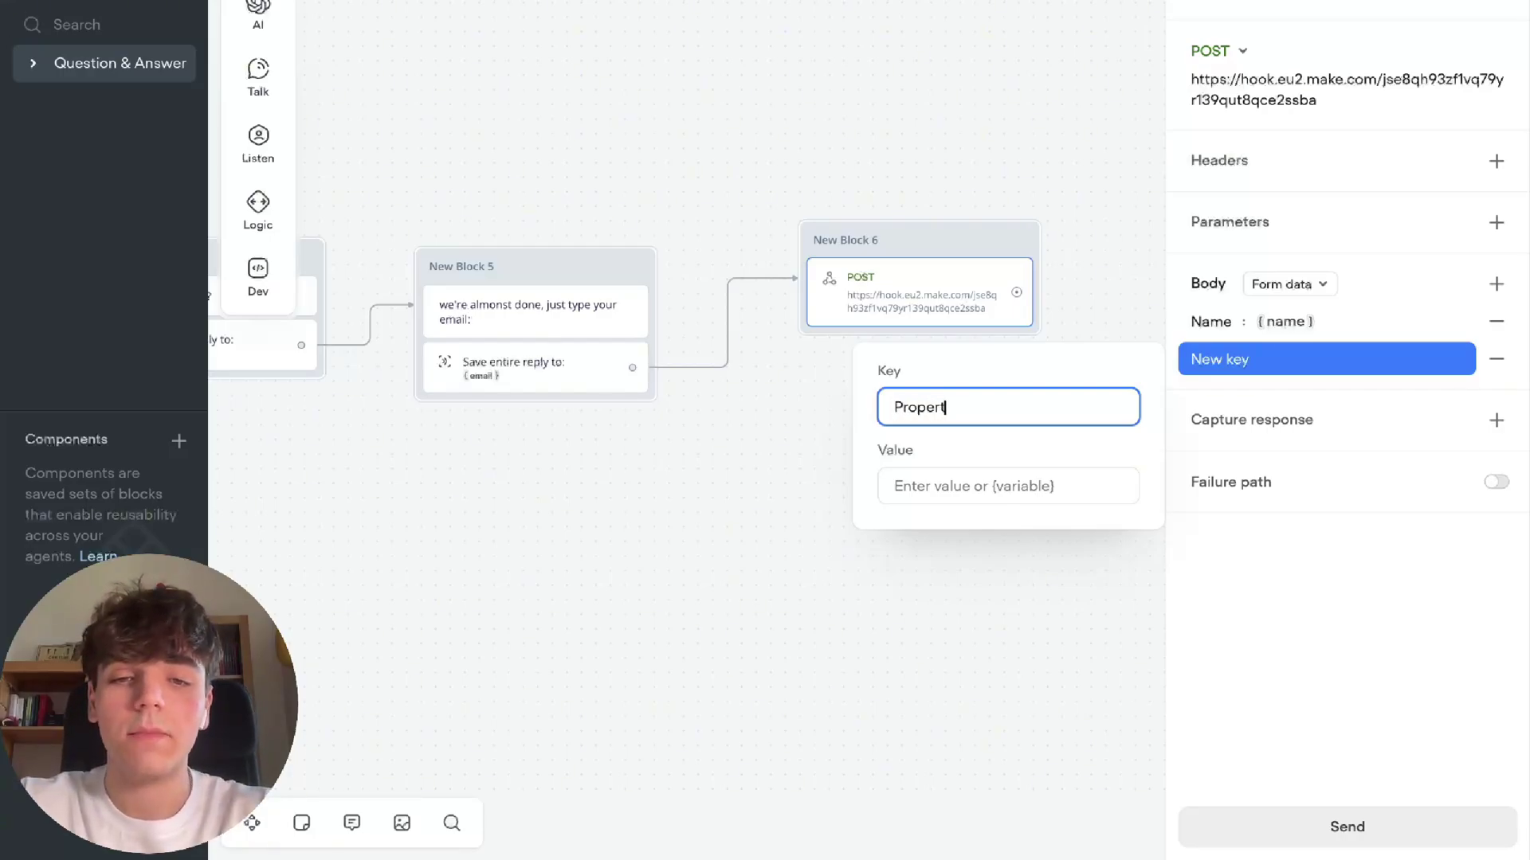
pyautogui.write('y type')
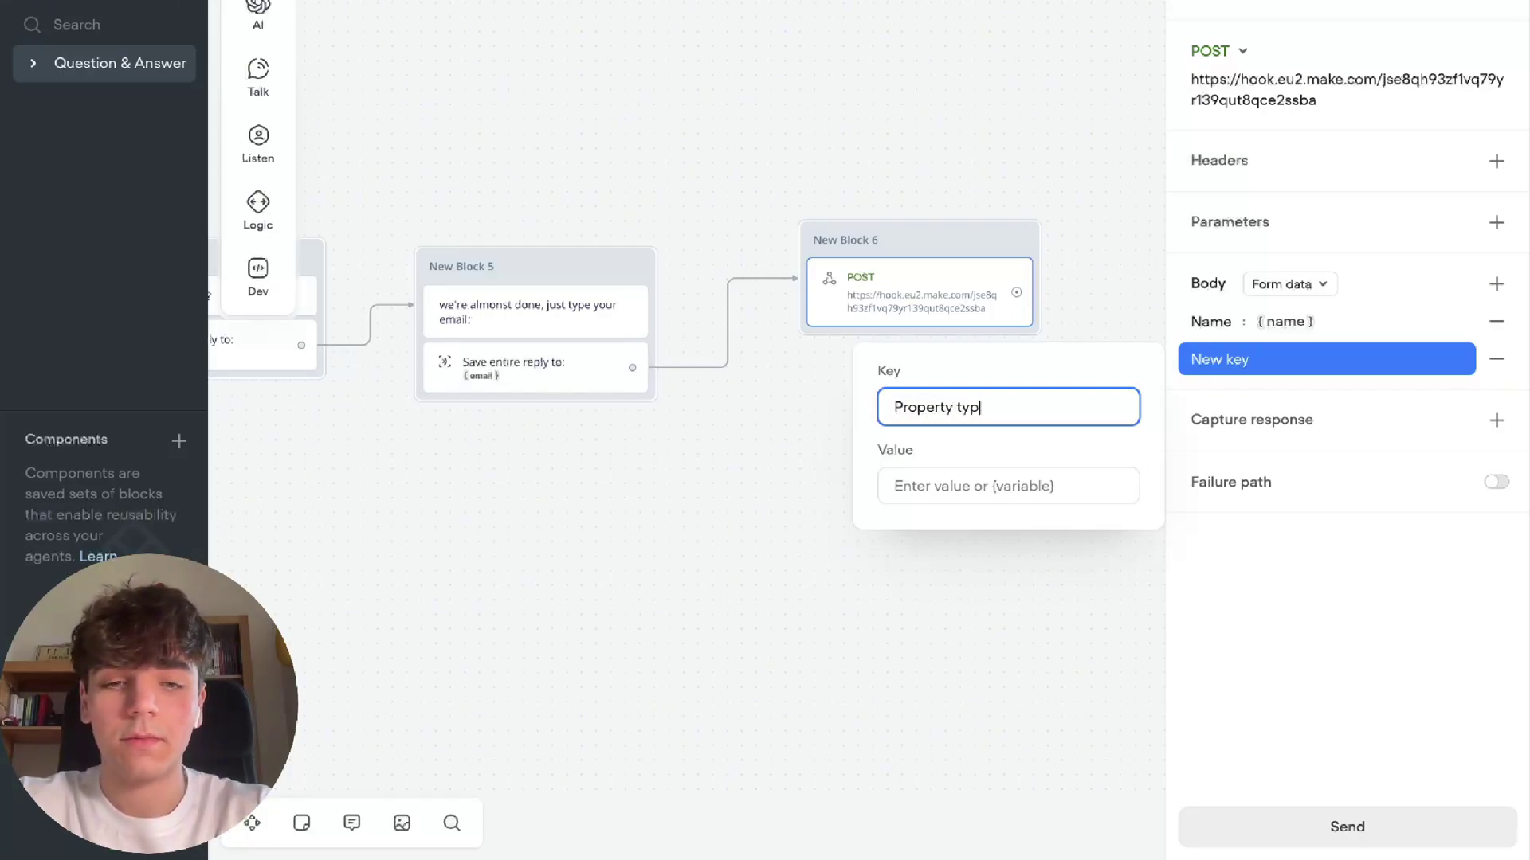
pyautogui.press('Tab')
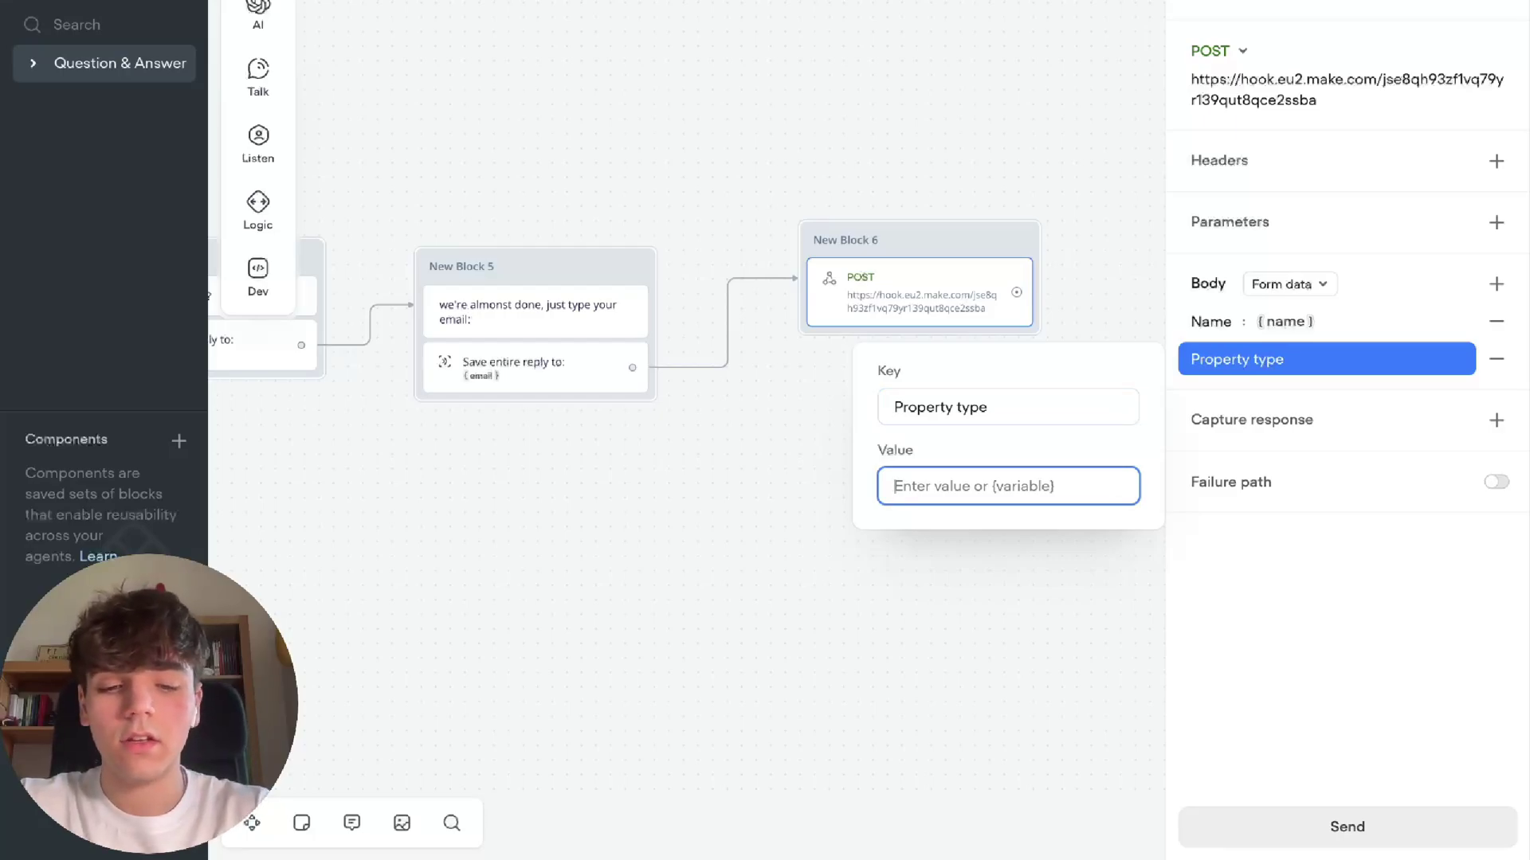
pyautogui.write('{property_type')
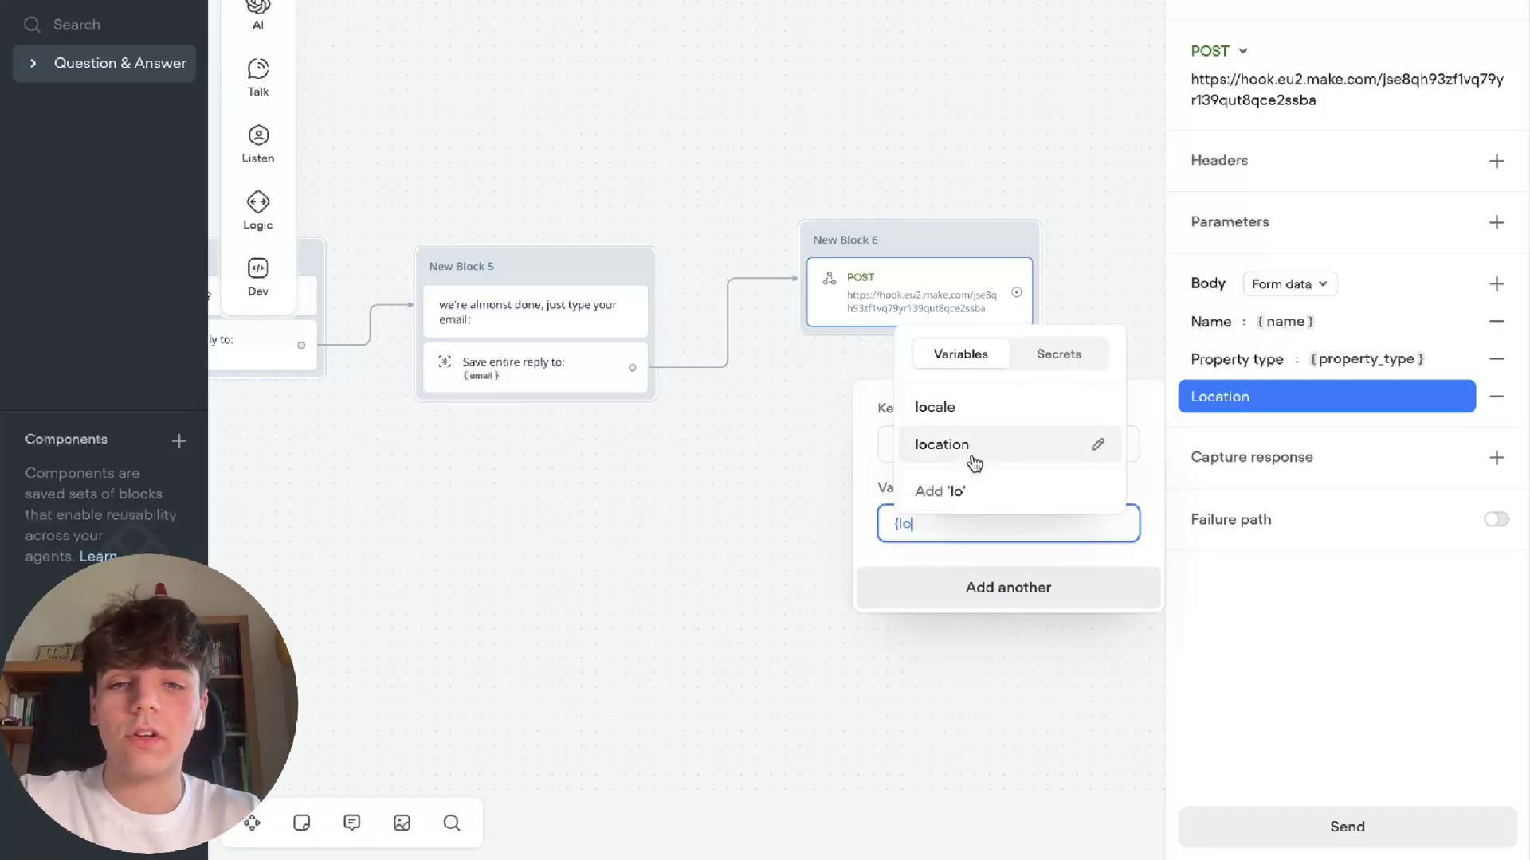
# Add body keys Location, Budget and Email, valued {location}, {budget} and {email}
pyautogui.click(970, 451)
pyautogui.click(1024, 589)
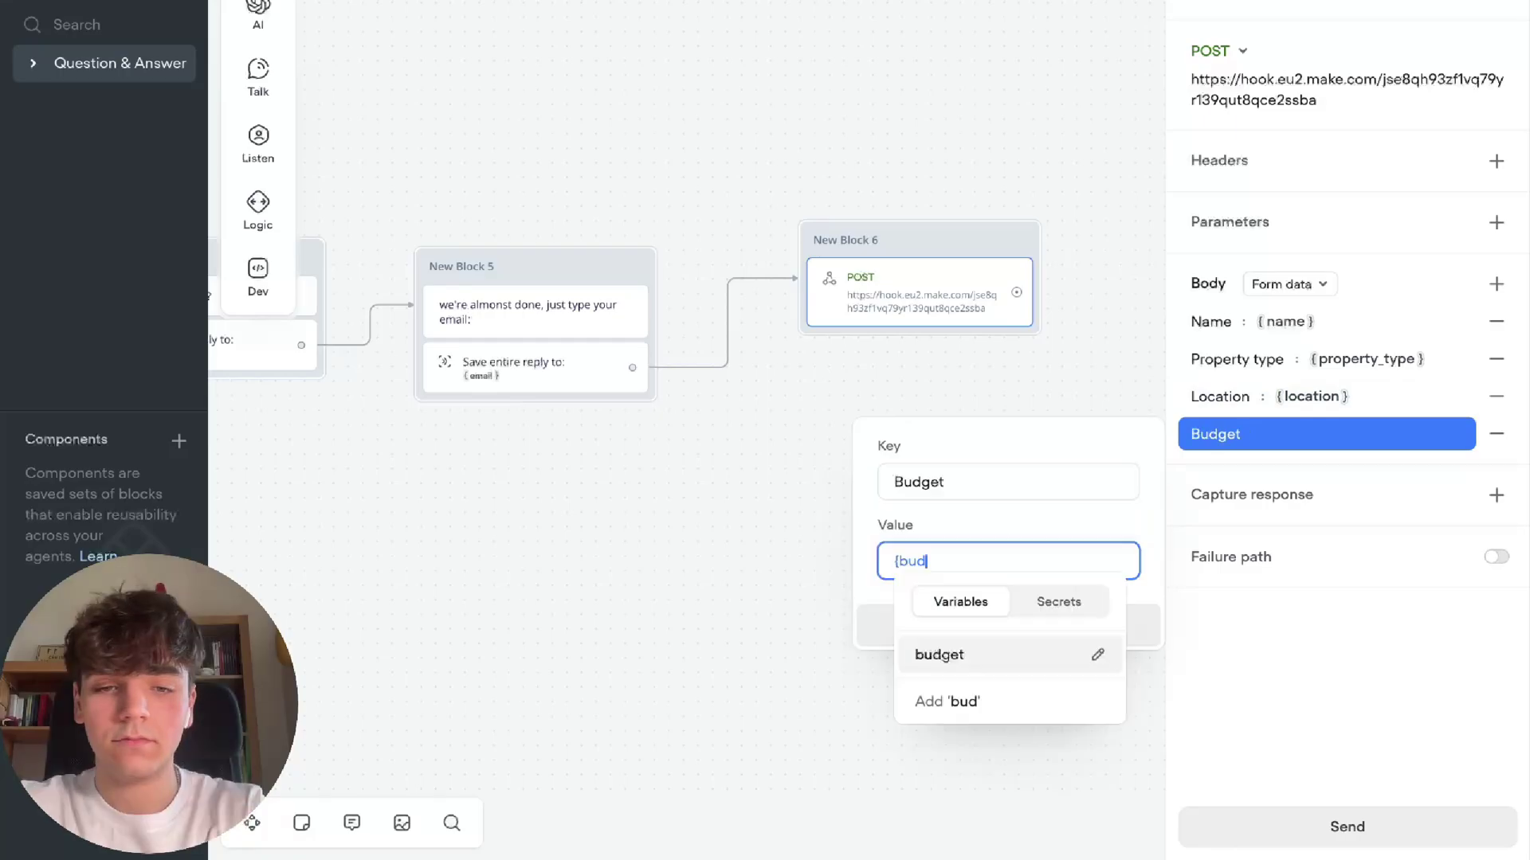
pyautogui.press('Return')
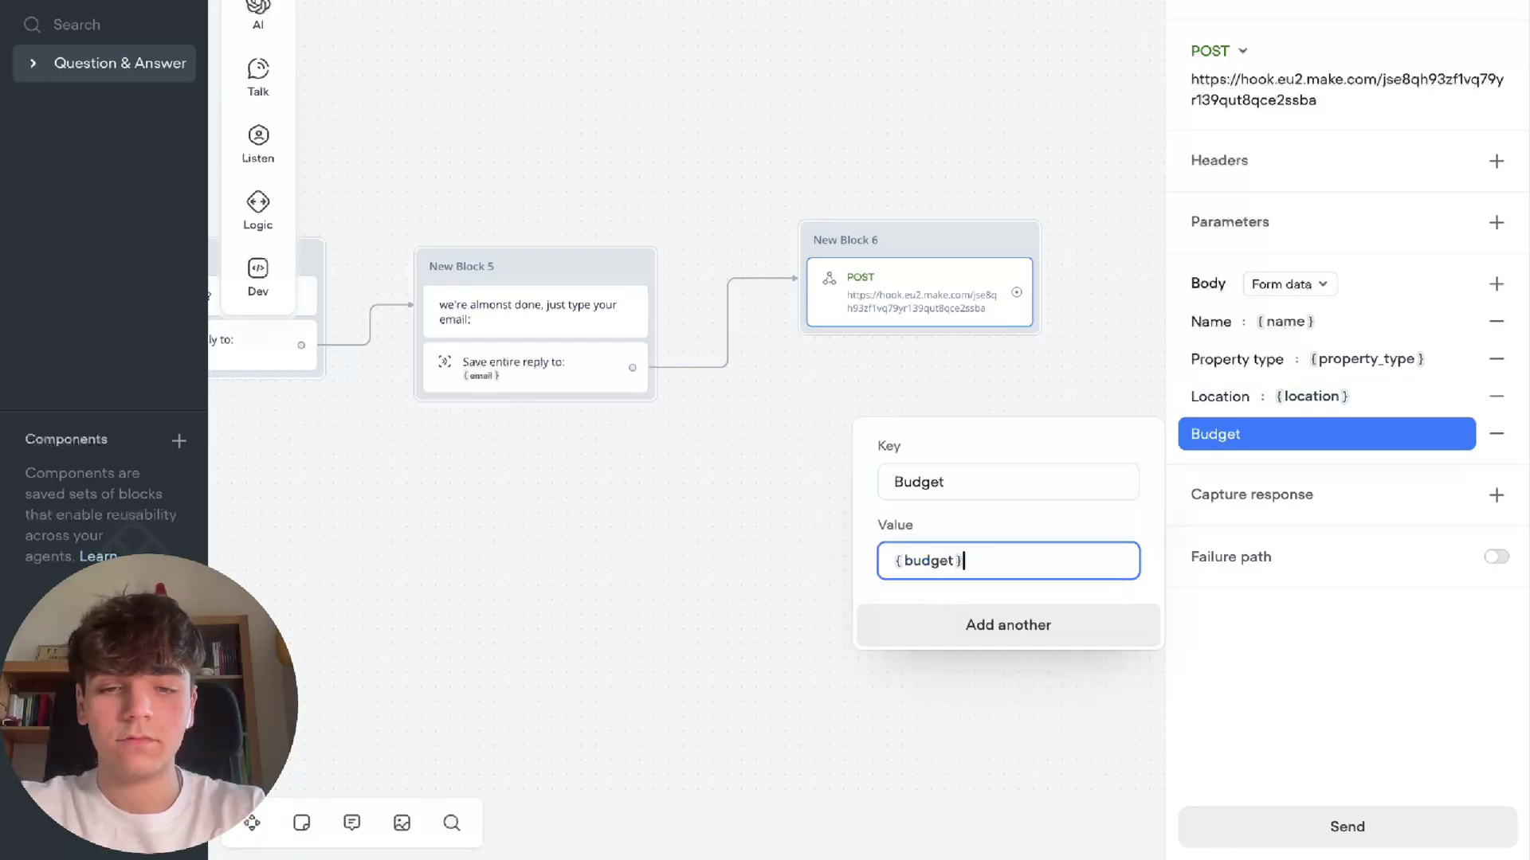
pyautogui.click(1088, 626)
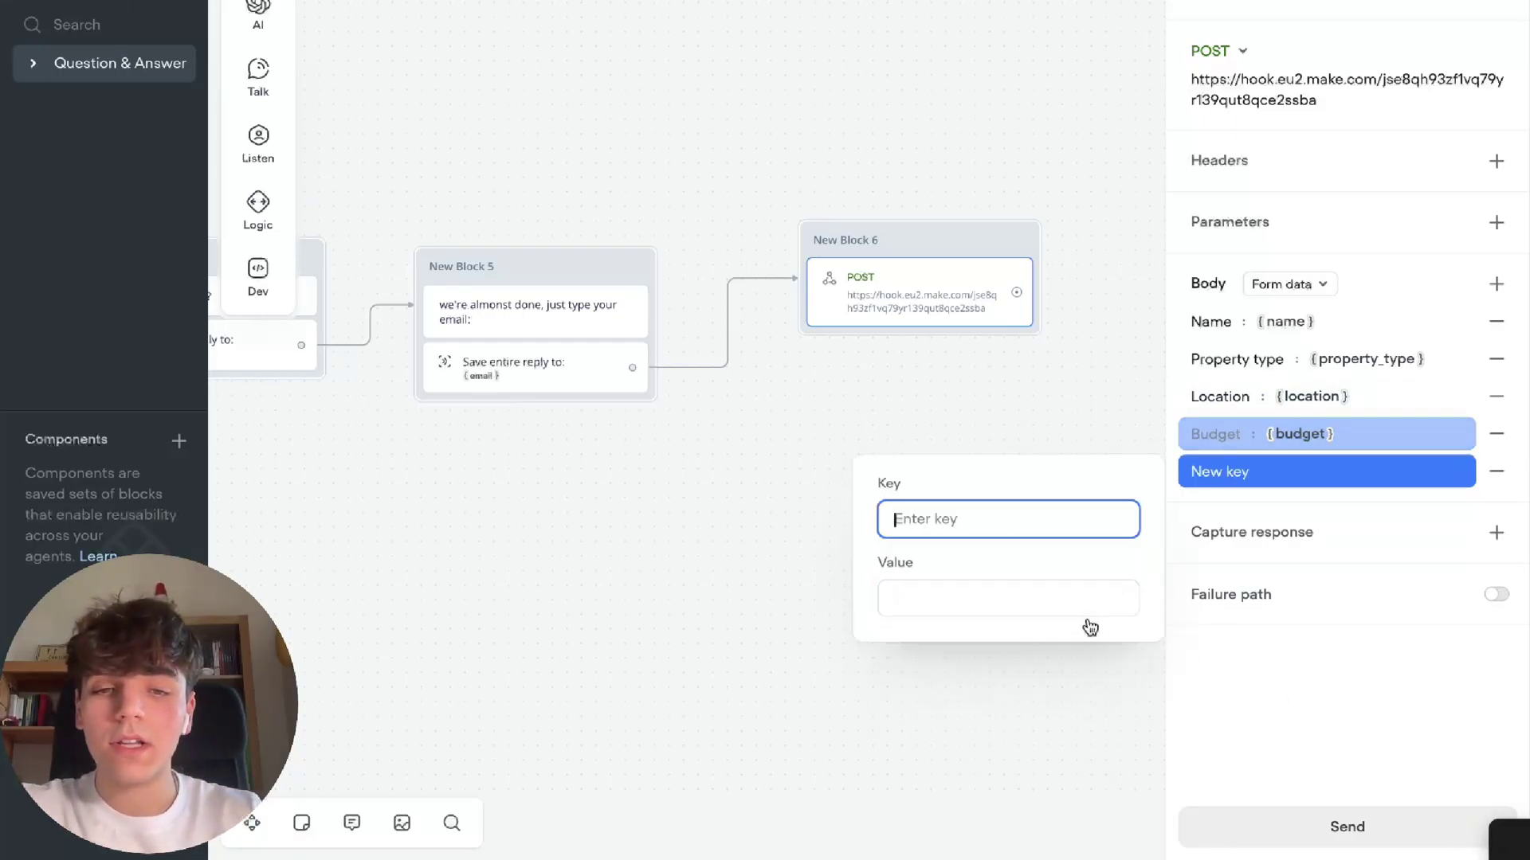
pyautogui.write('Email')
pyautogui.press('Tab')
pyautogui.write('{emai')
pyautogui.press('Return')
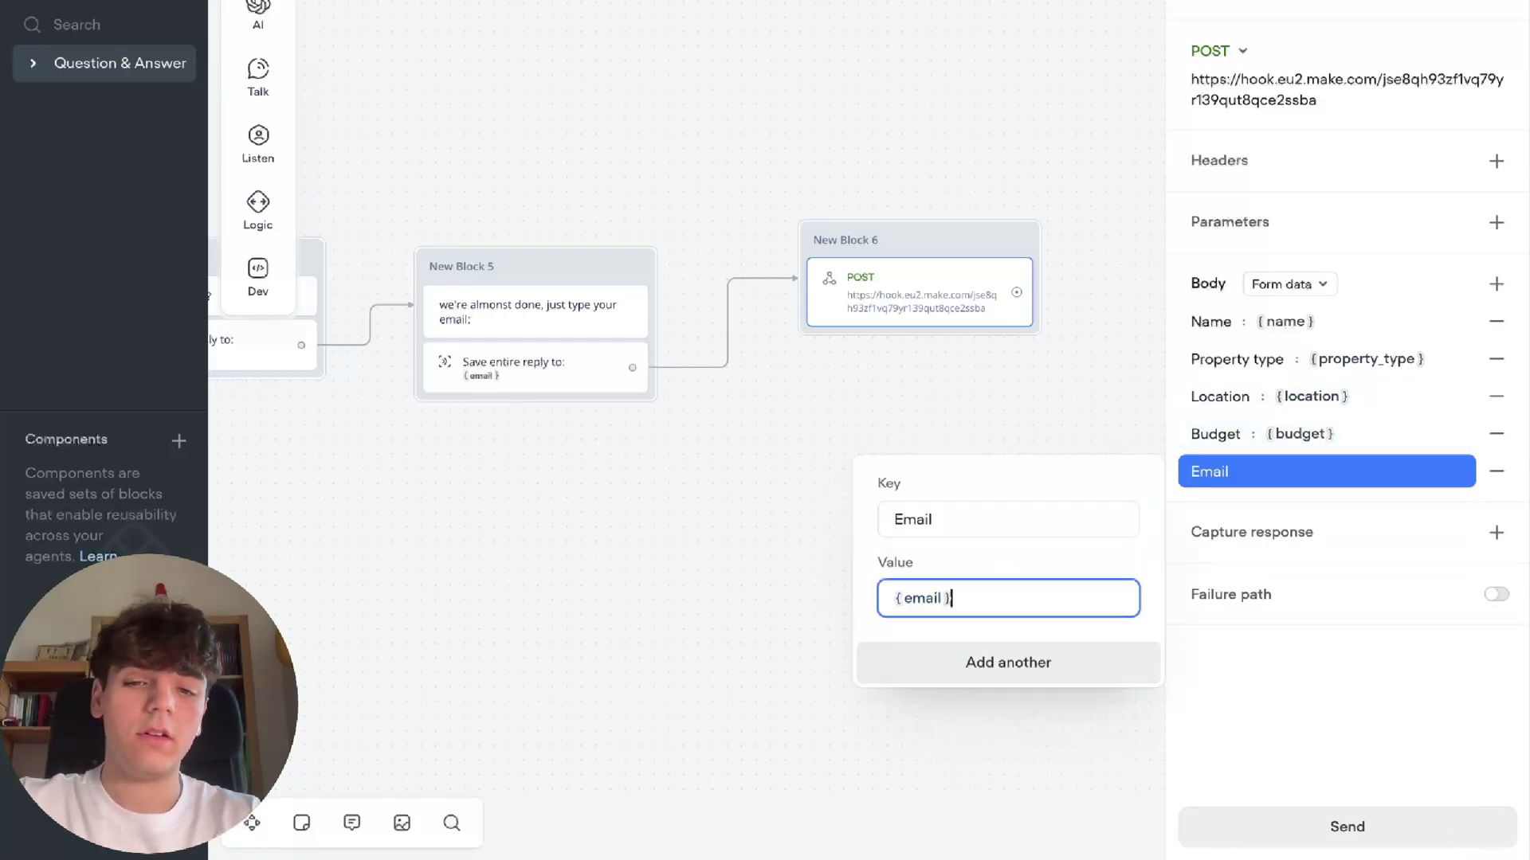
pyautogui.click(1223, 733)
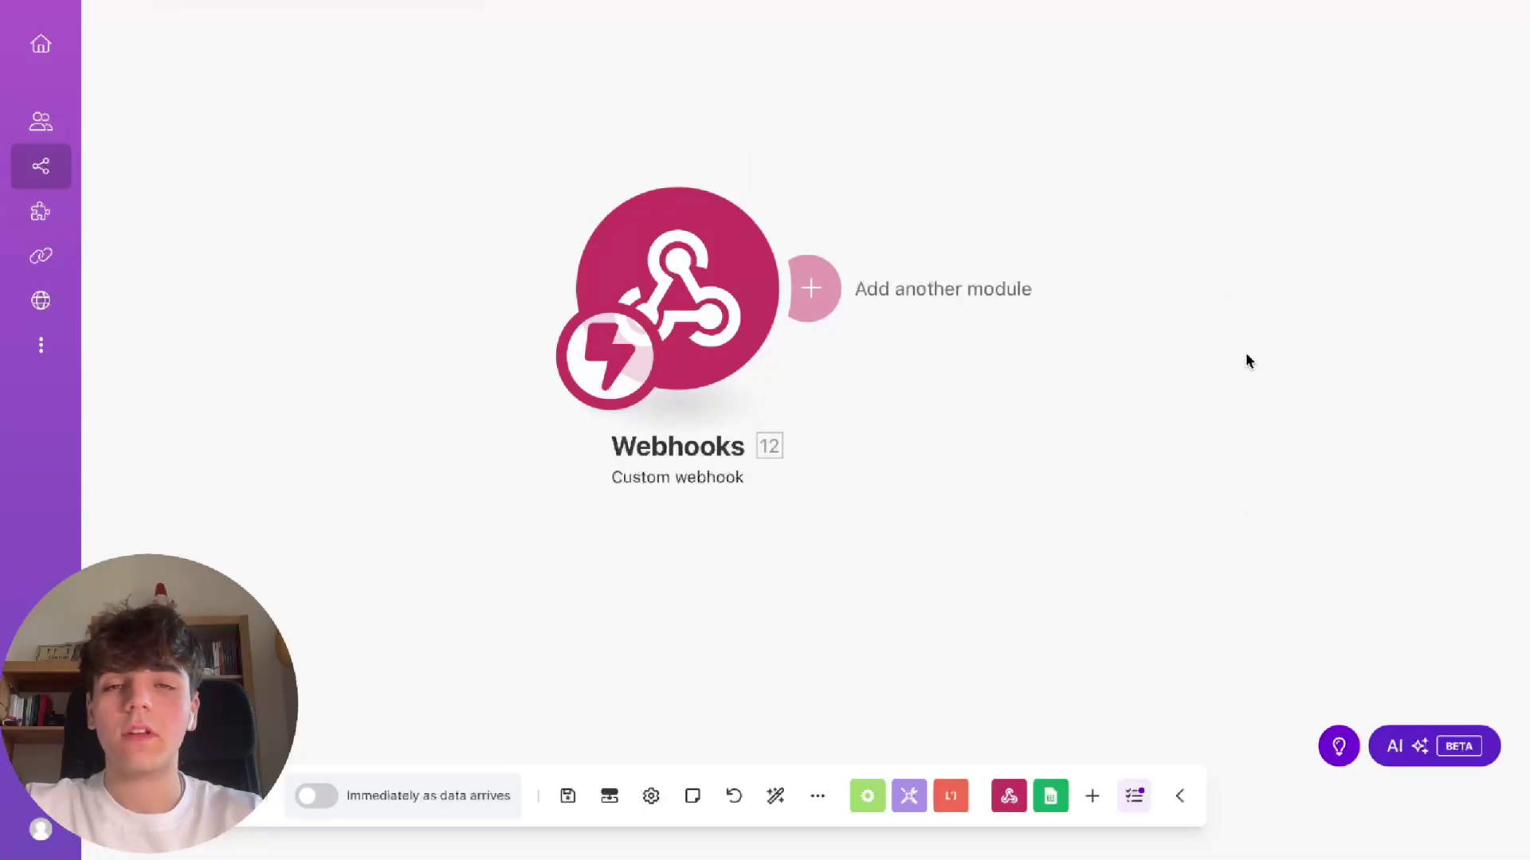
# Add a Google Sheets 'Add a Row' module after the webhook
pyautogui.click(820, 287)
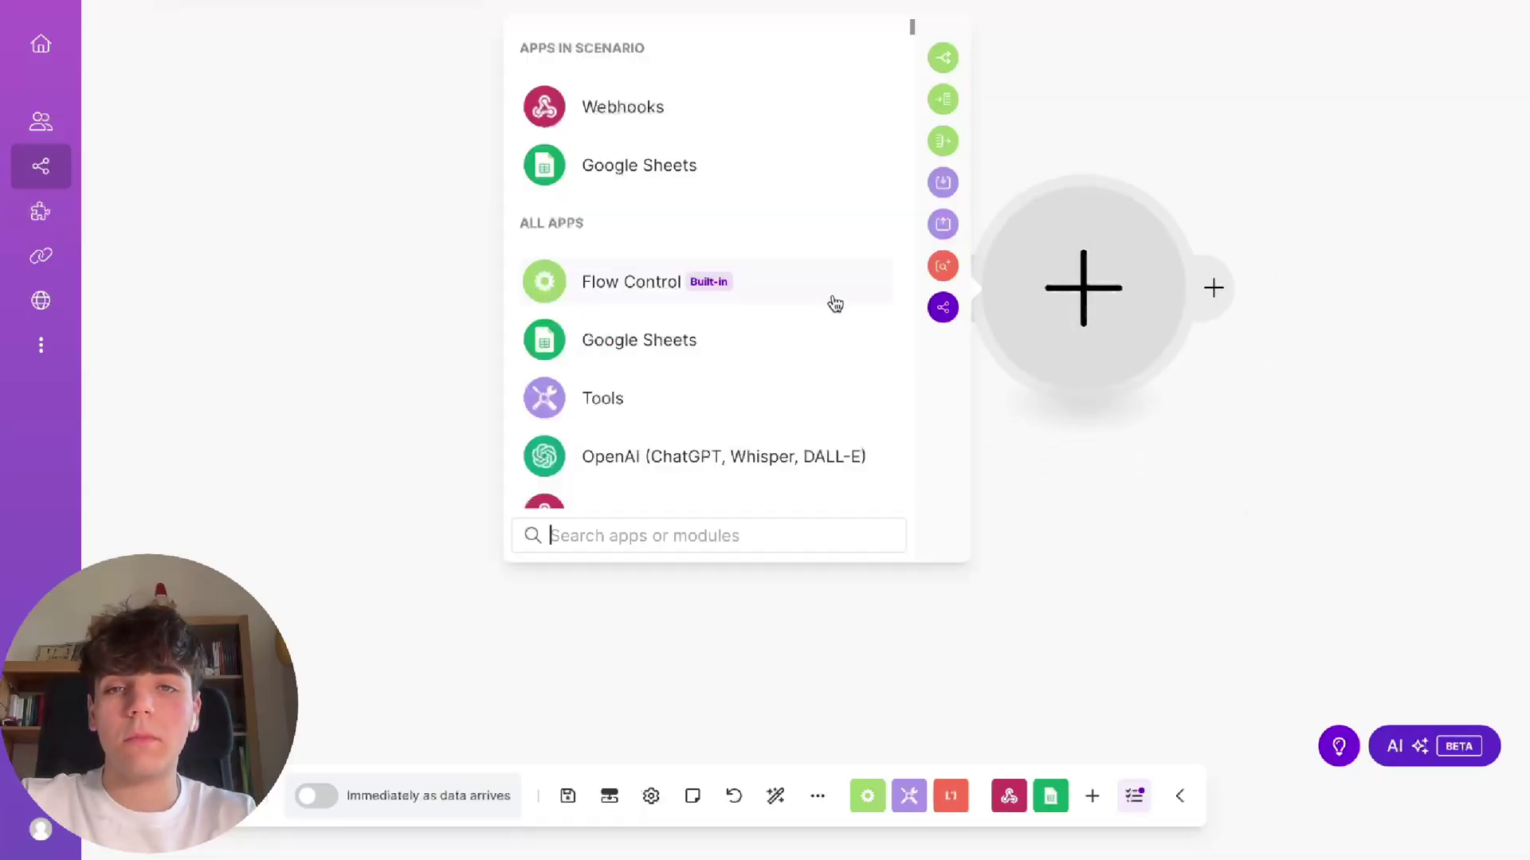
pyautogui.click(633, 165)
pyautogui.click(662, 238)
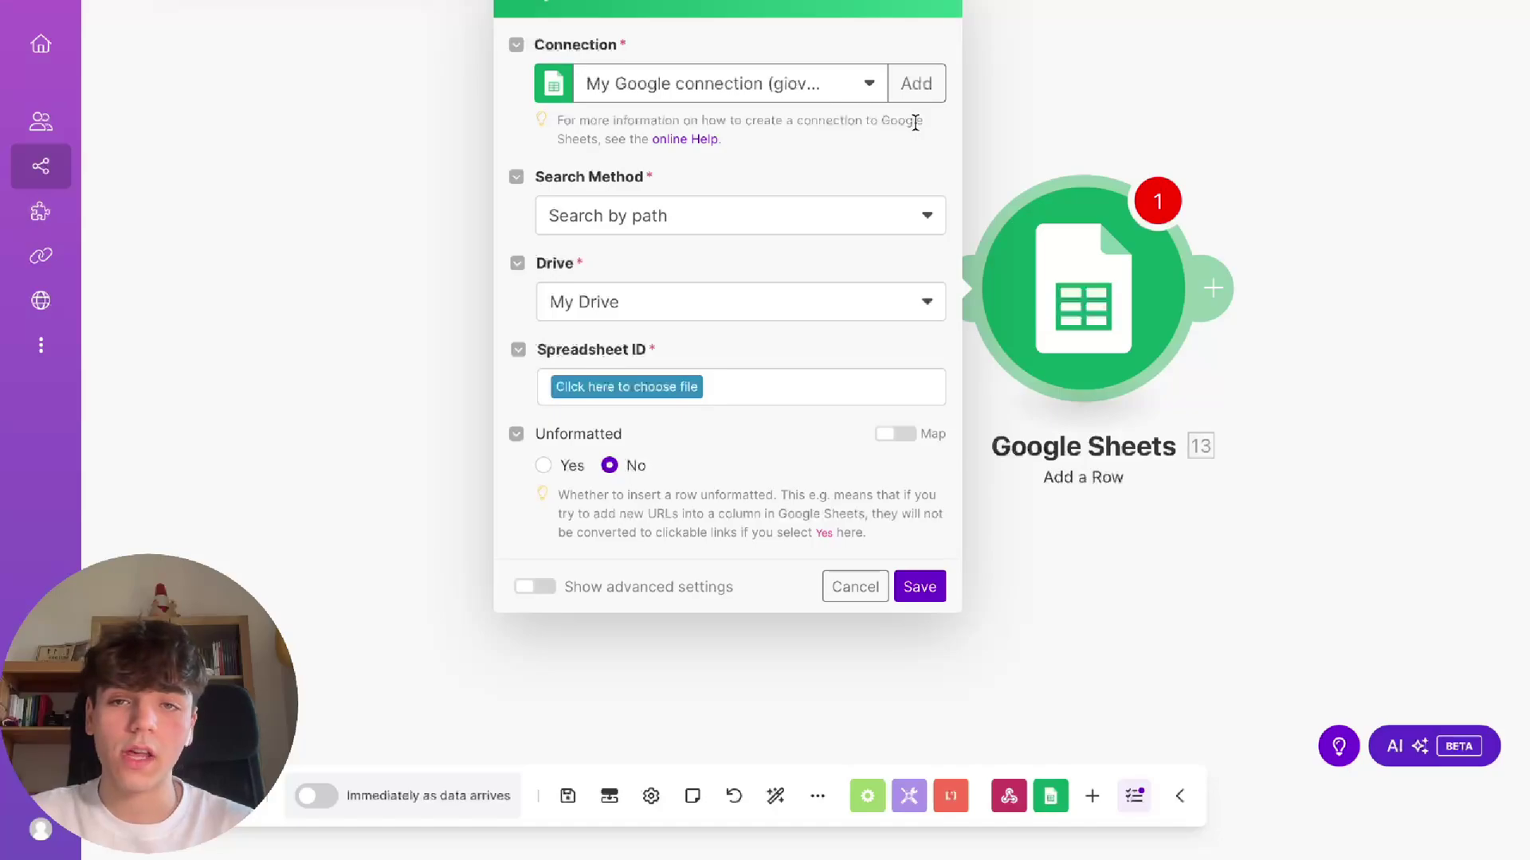
# Point the module at Sheet1 of the Real estate spreadsheet and save it
pyautogui.click(664, 388)
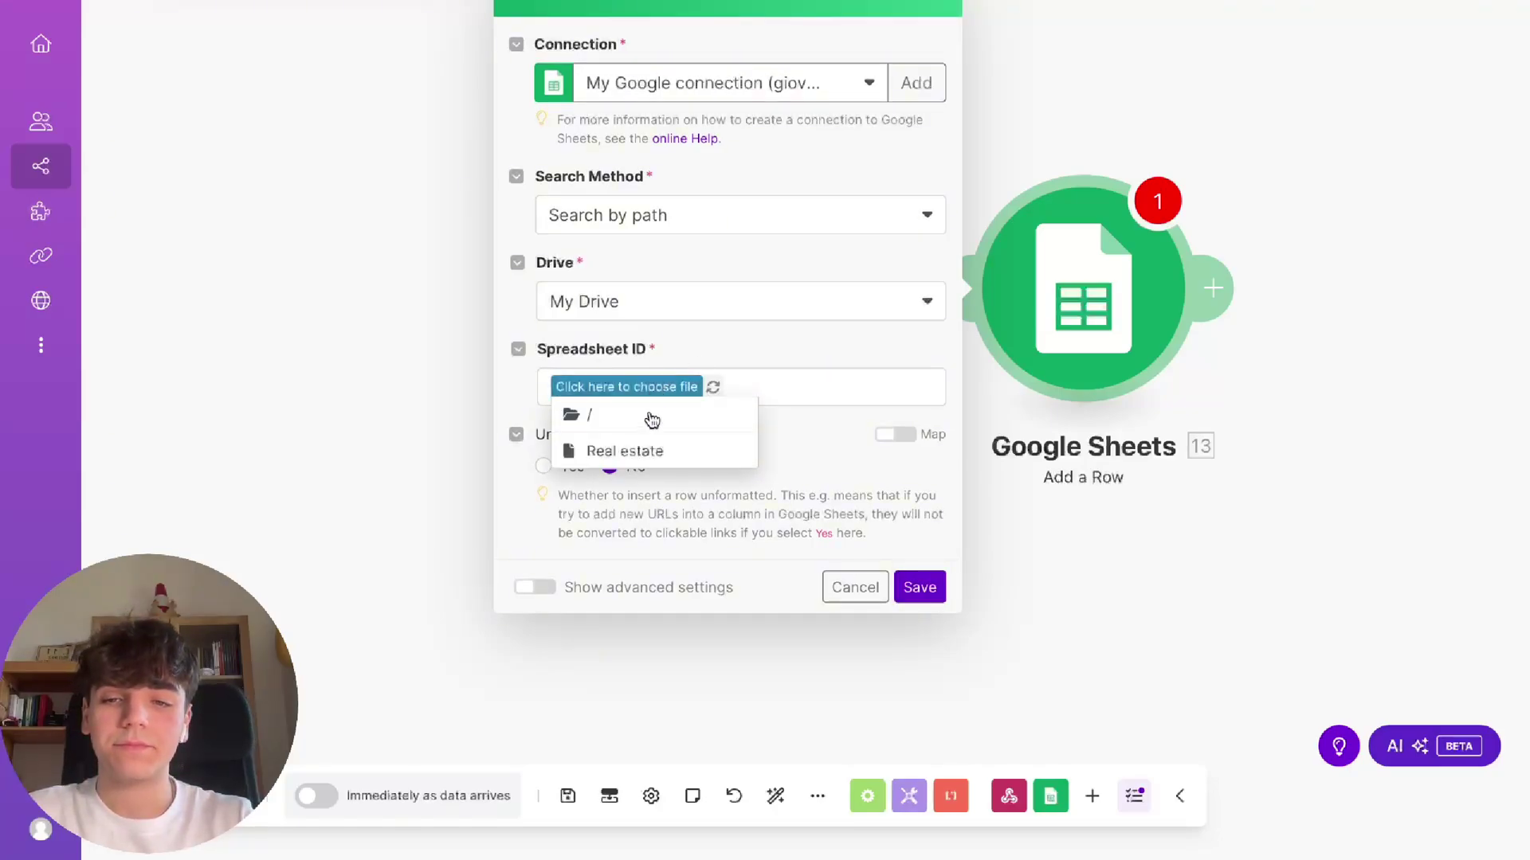
pyautogui.click(633, 448)
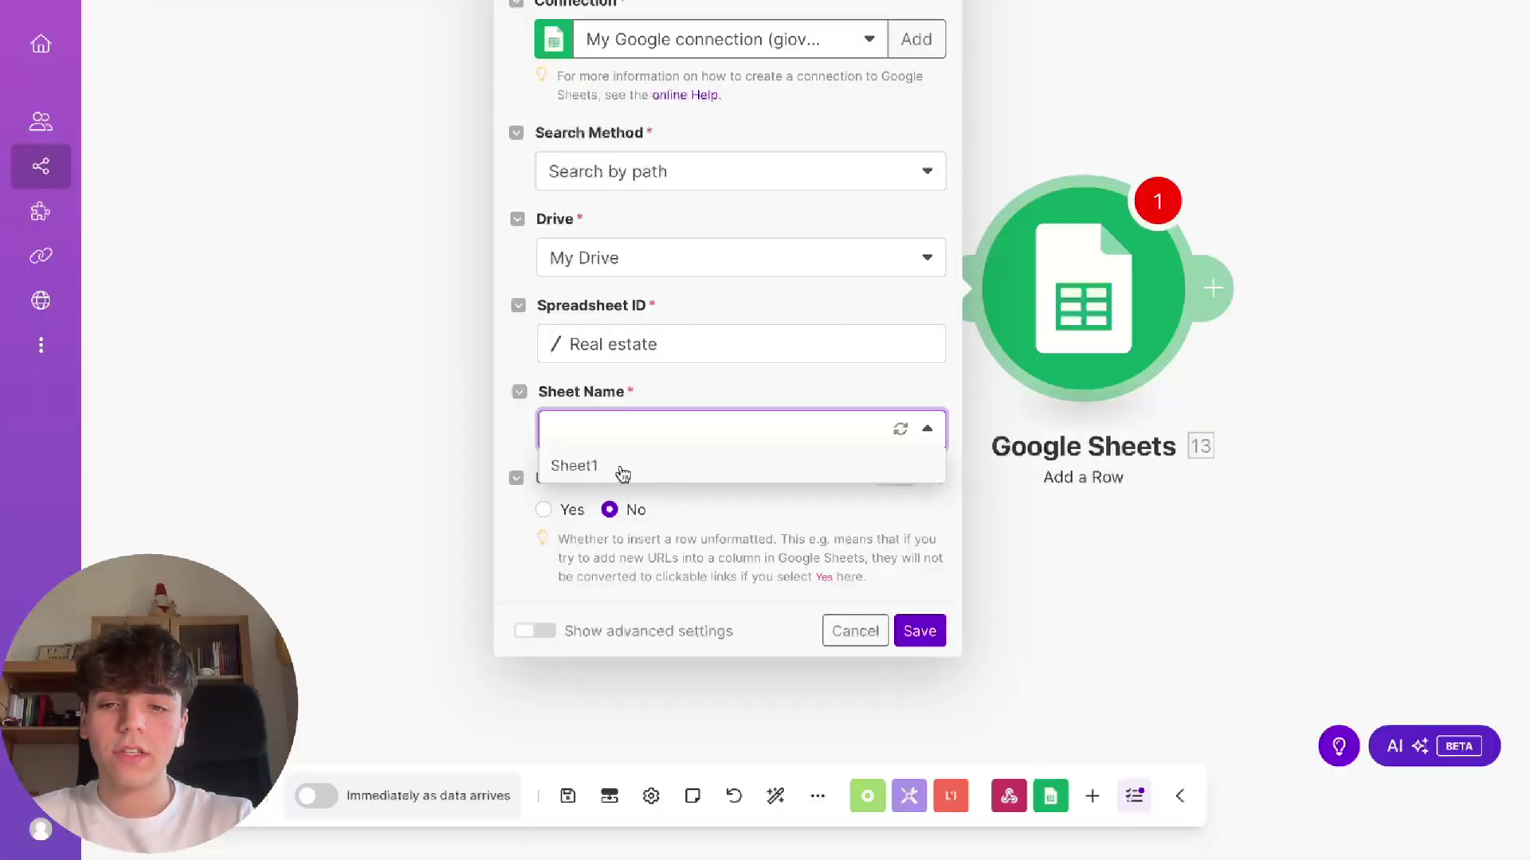
pyautogui.click(620, 472)
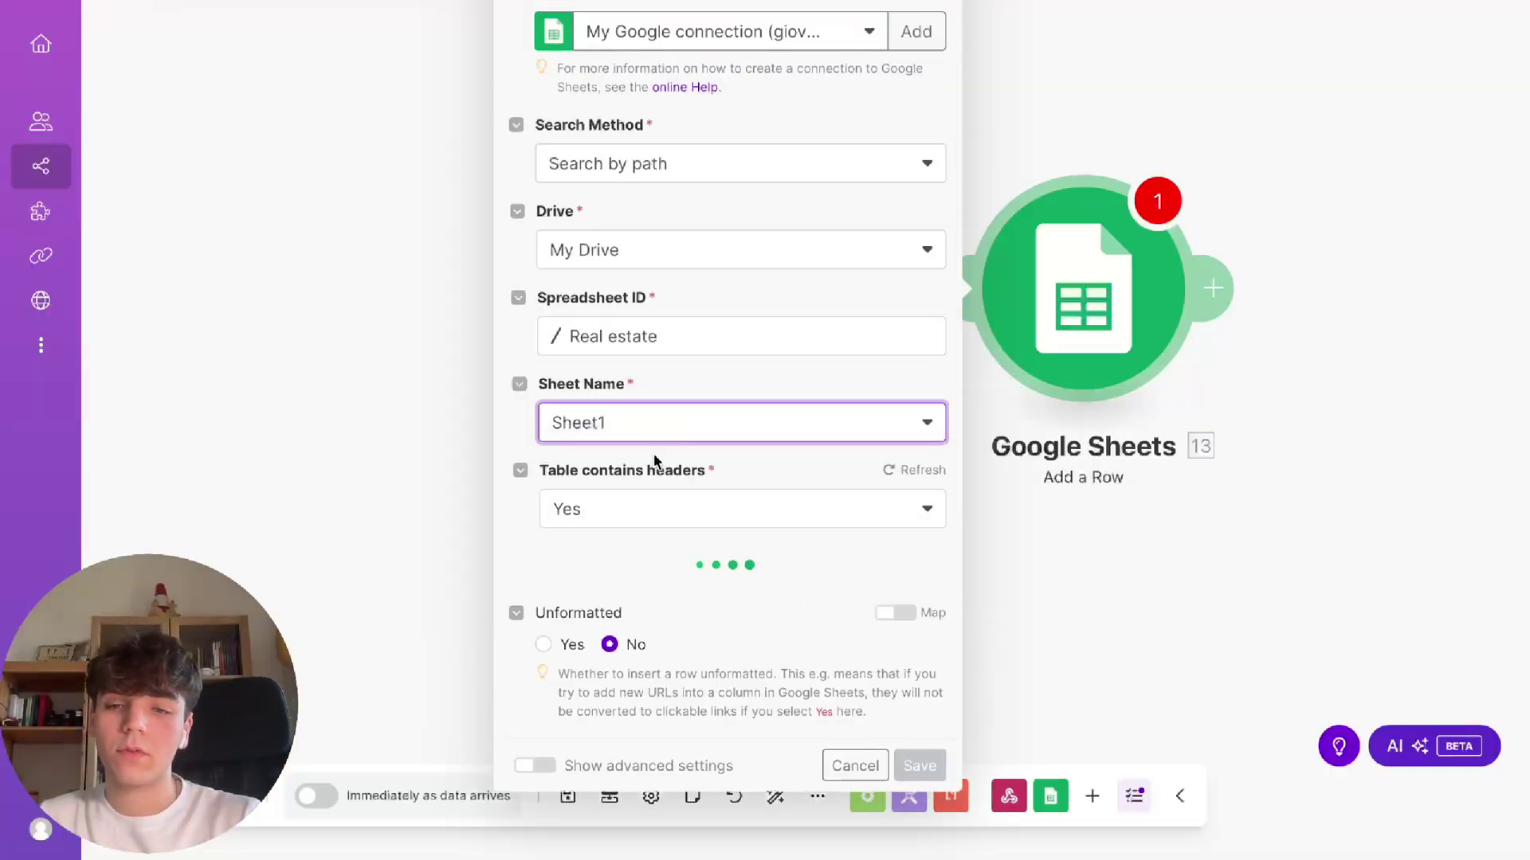
pyautogui.scroll(-7, 728, 500)
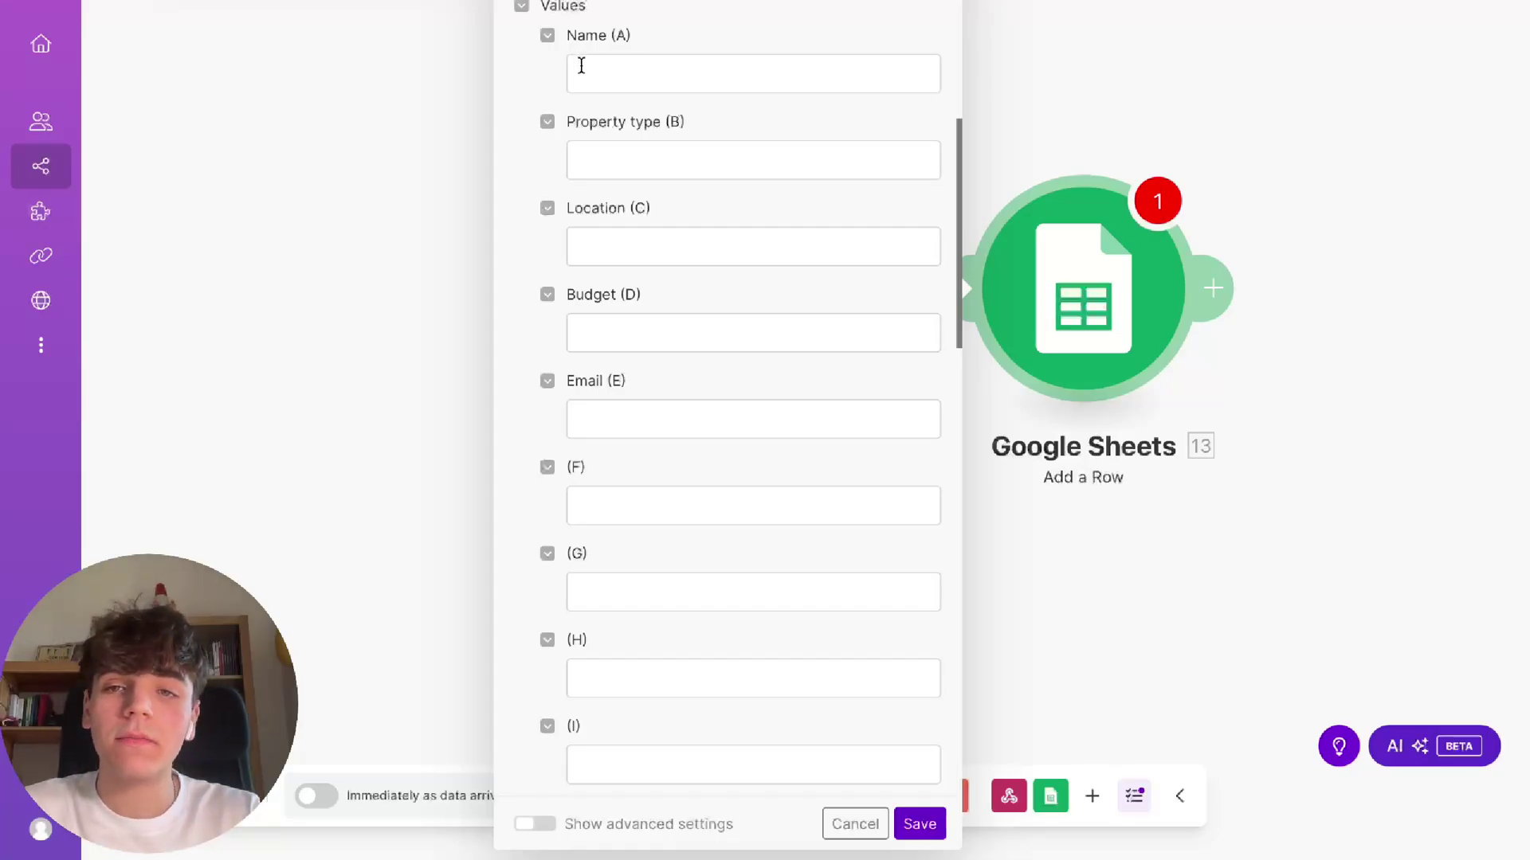
pyautogui.click(594, 73)
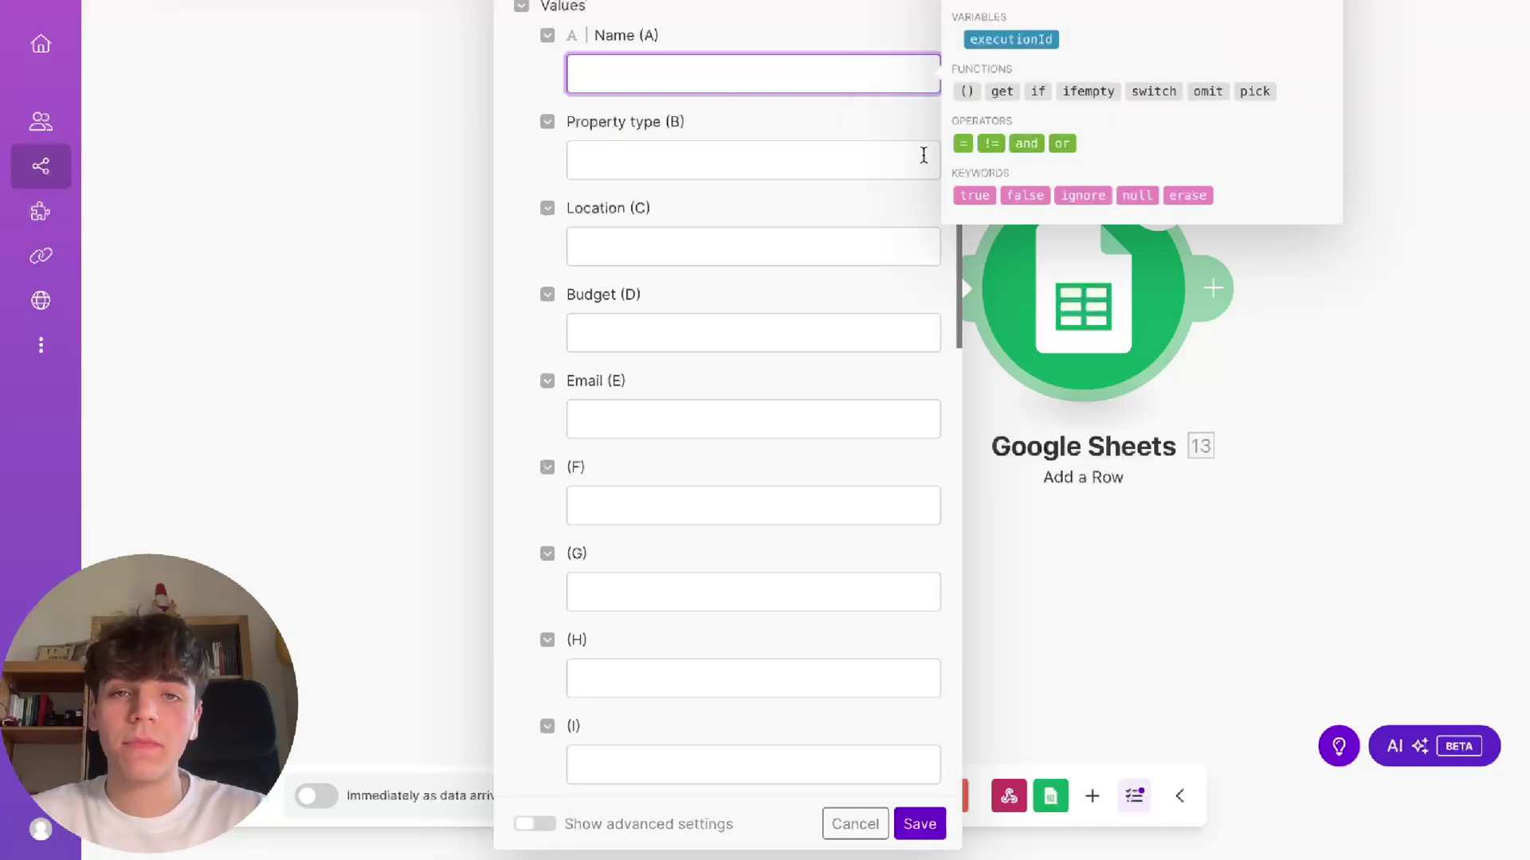
pyautogui.click(873, 40)
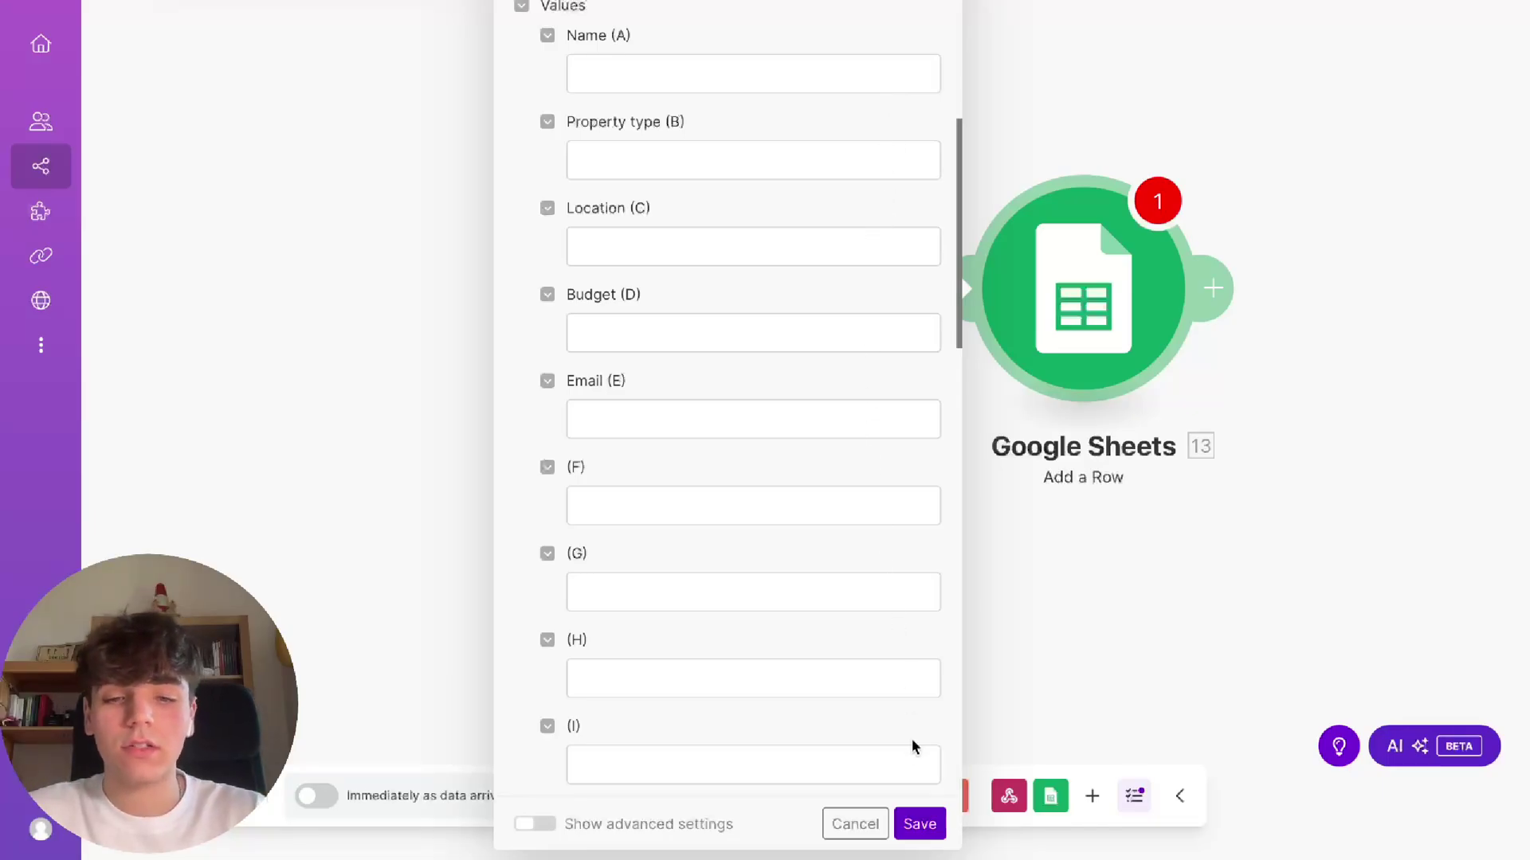
pyautogui.click(918, 827)
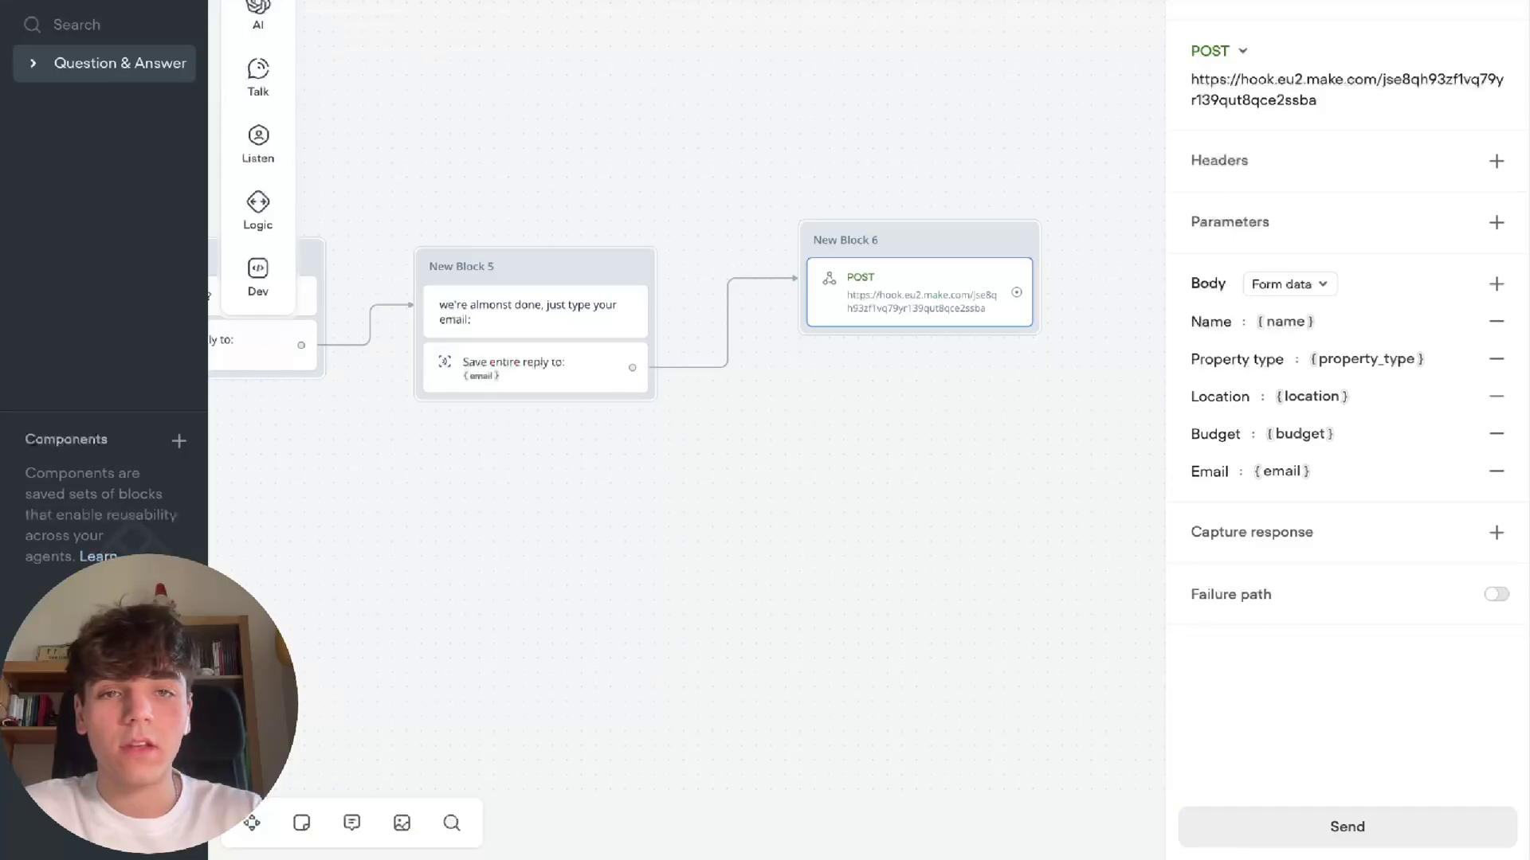
# Send a test POST with a sample name, mansion, paris, 2 million and a sample email
pyautogui.click(1346, 830)
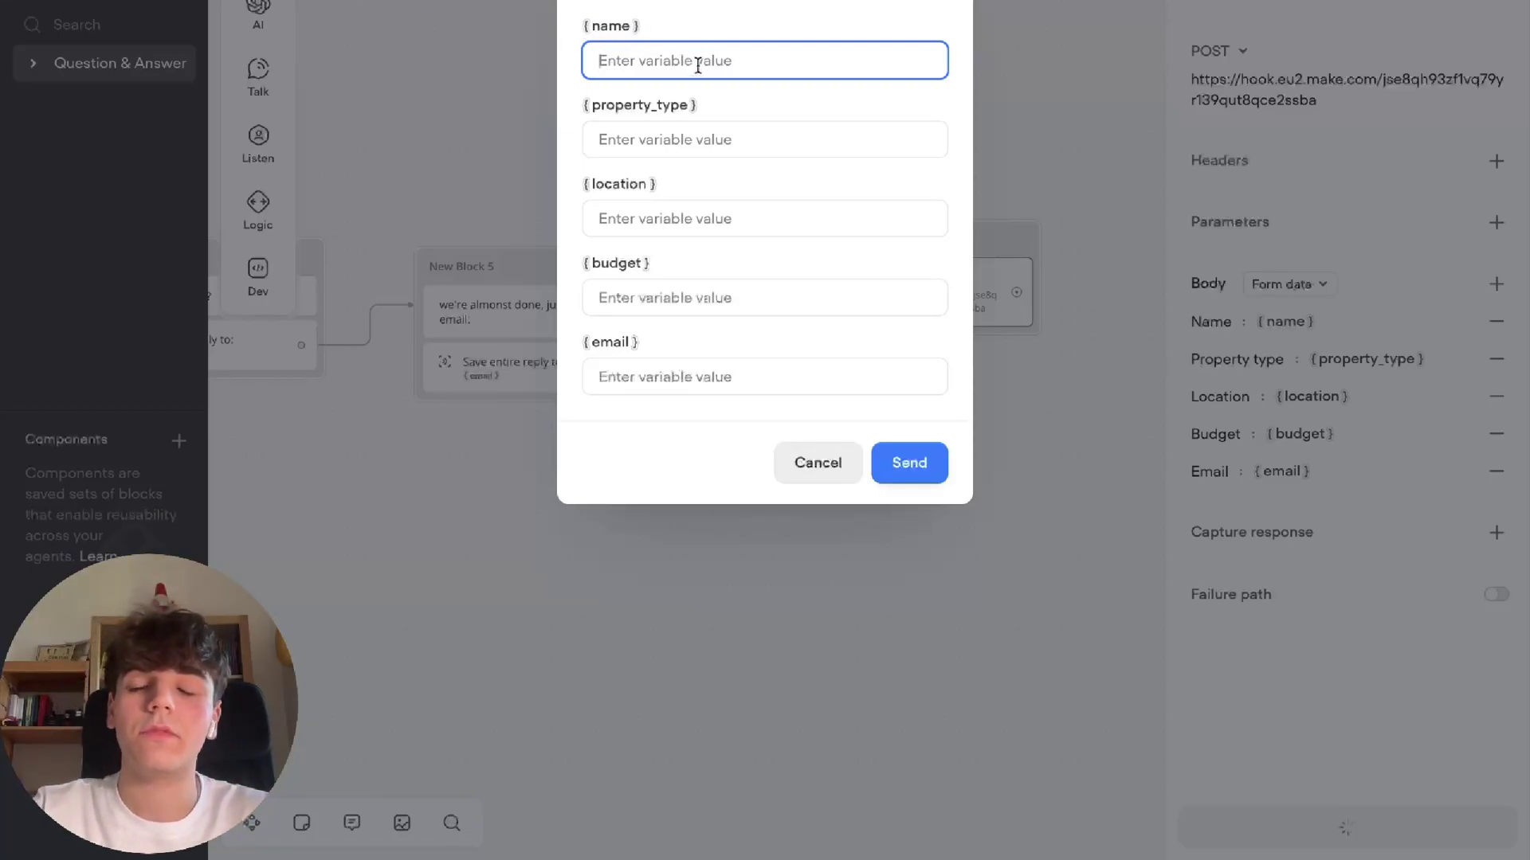
pyautogui.write('giovanni')
pyautogui.press('Tab')
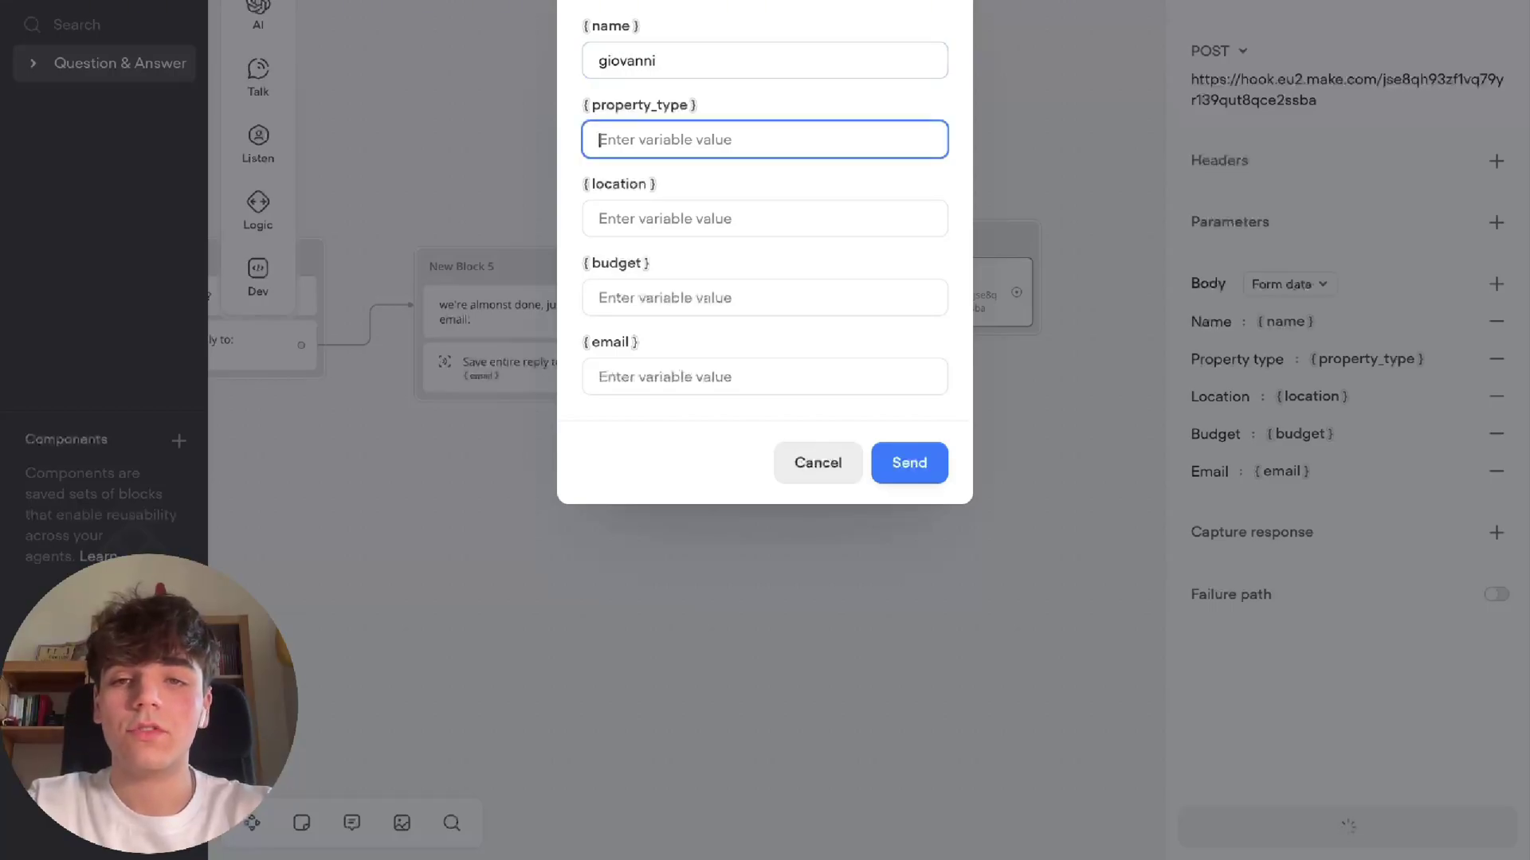
pyautogui.write('mansion')
pyautogui.press('Tab')
pyautogui.write('par')
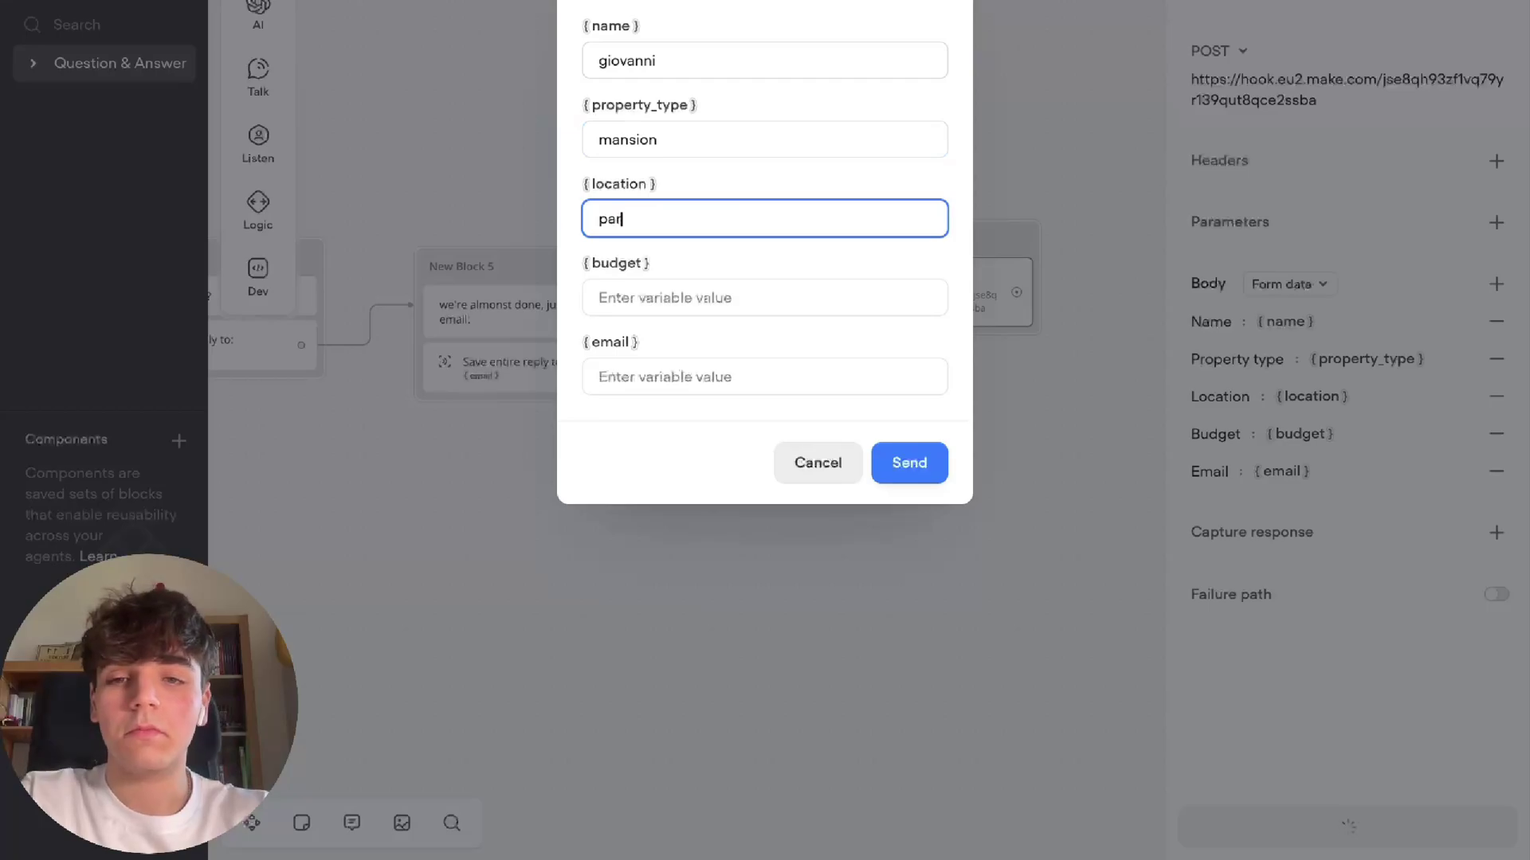
pyautogui.press('Tab')
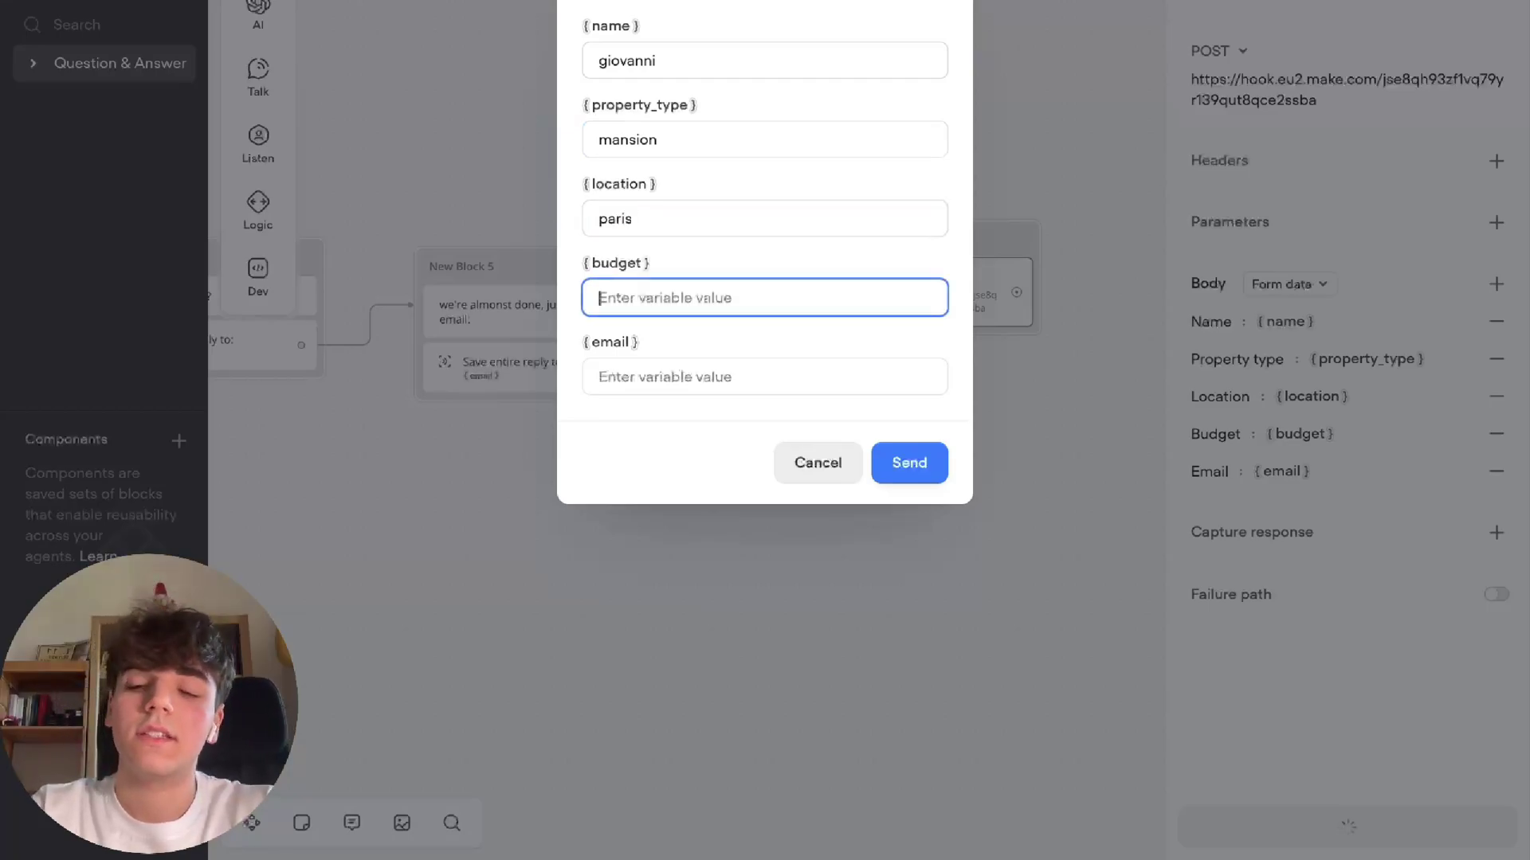
pyautogui.write('2million')
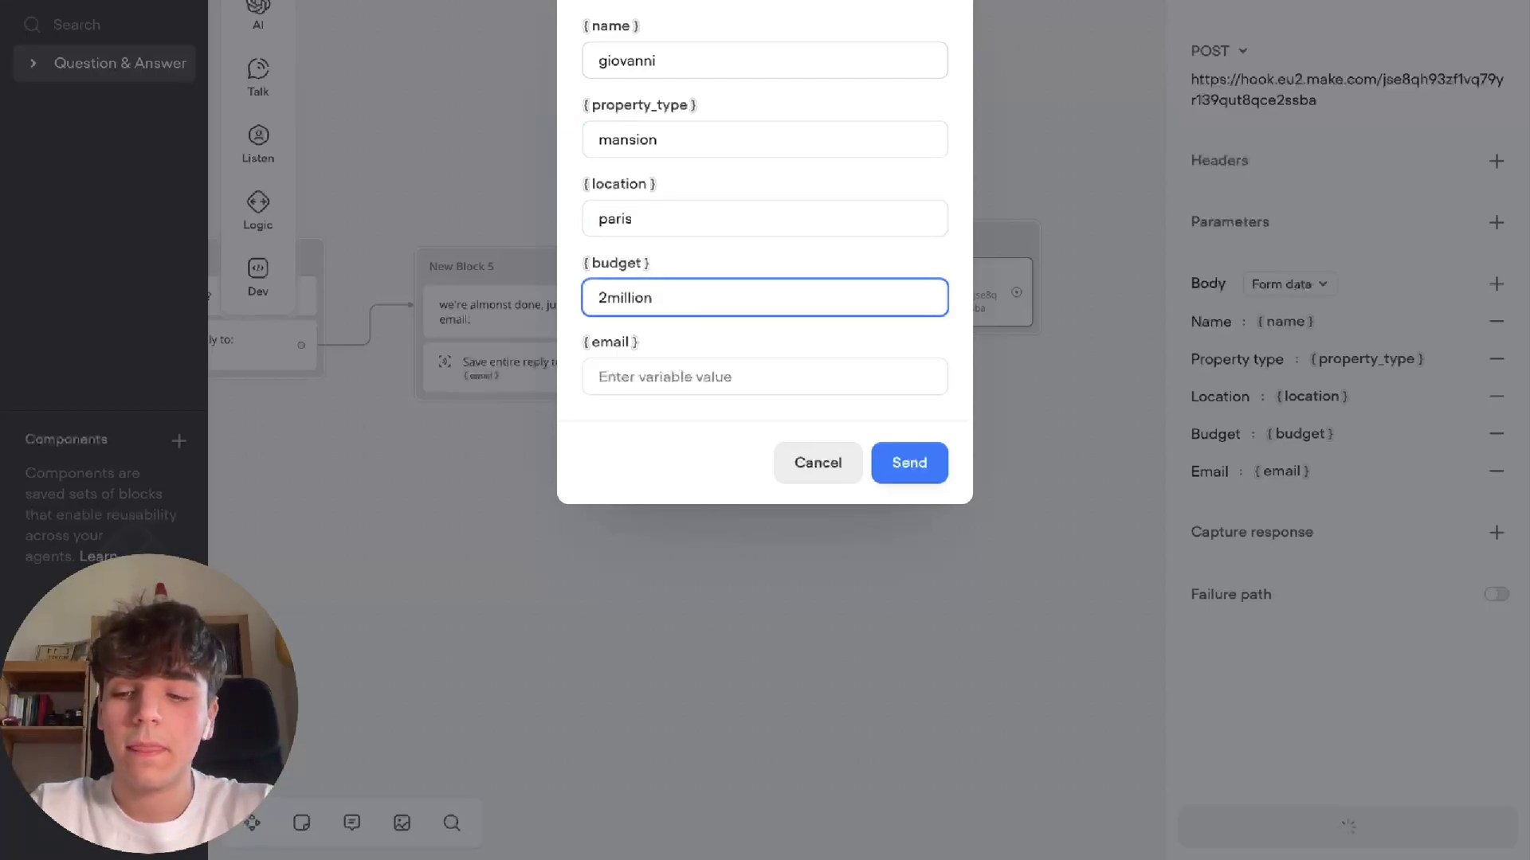
pyautogui.press('Tab')
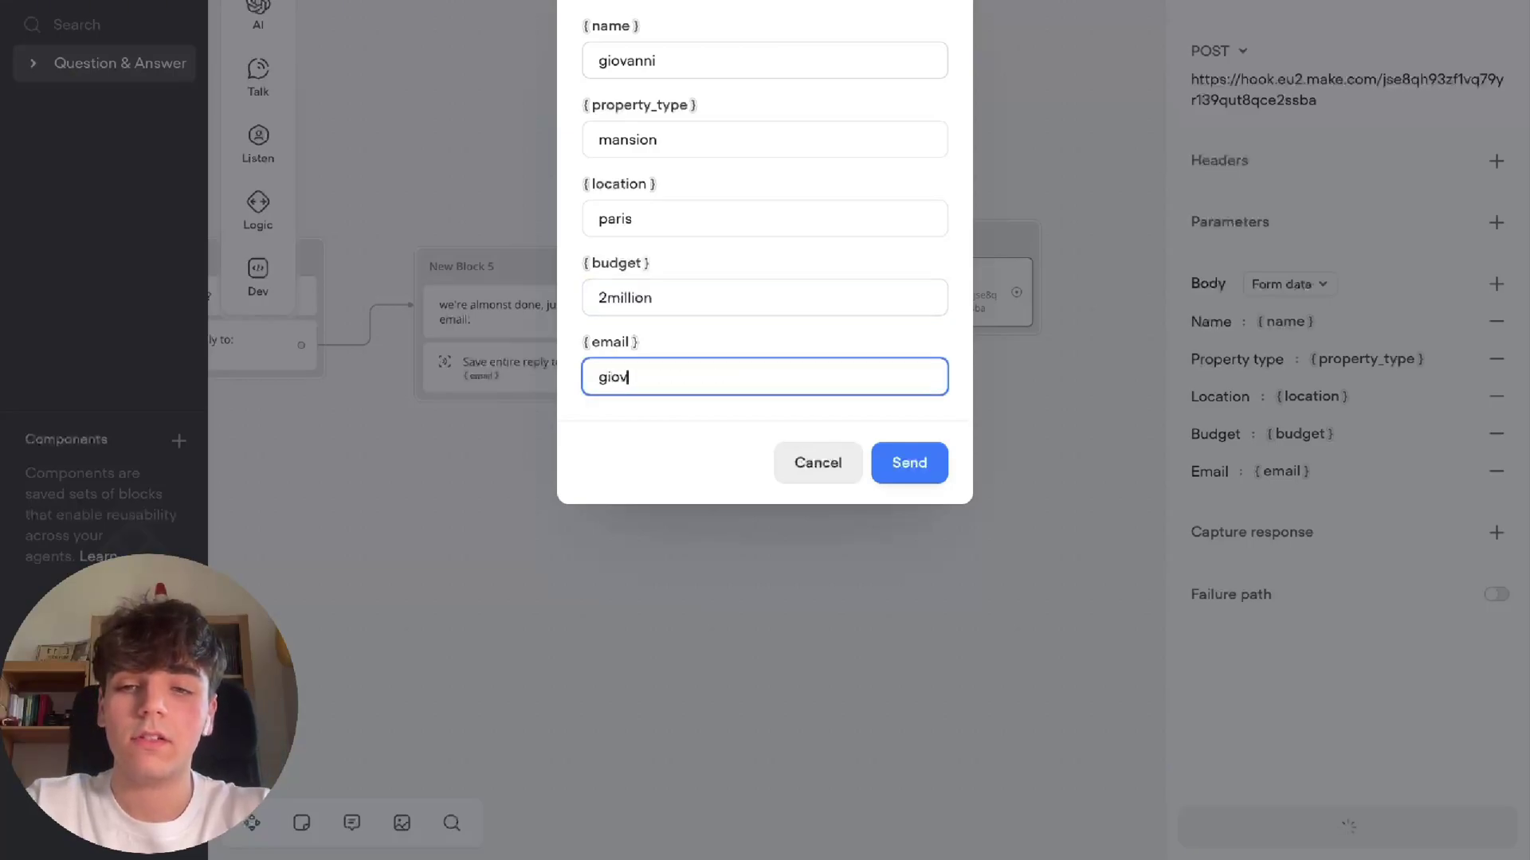
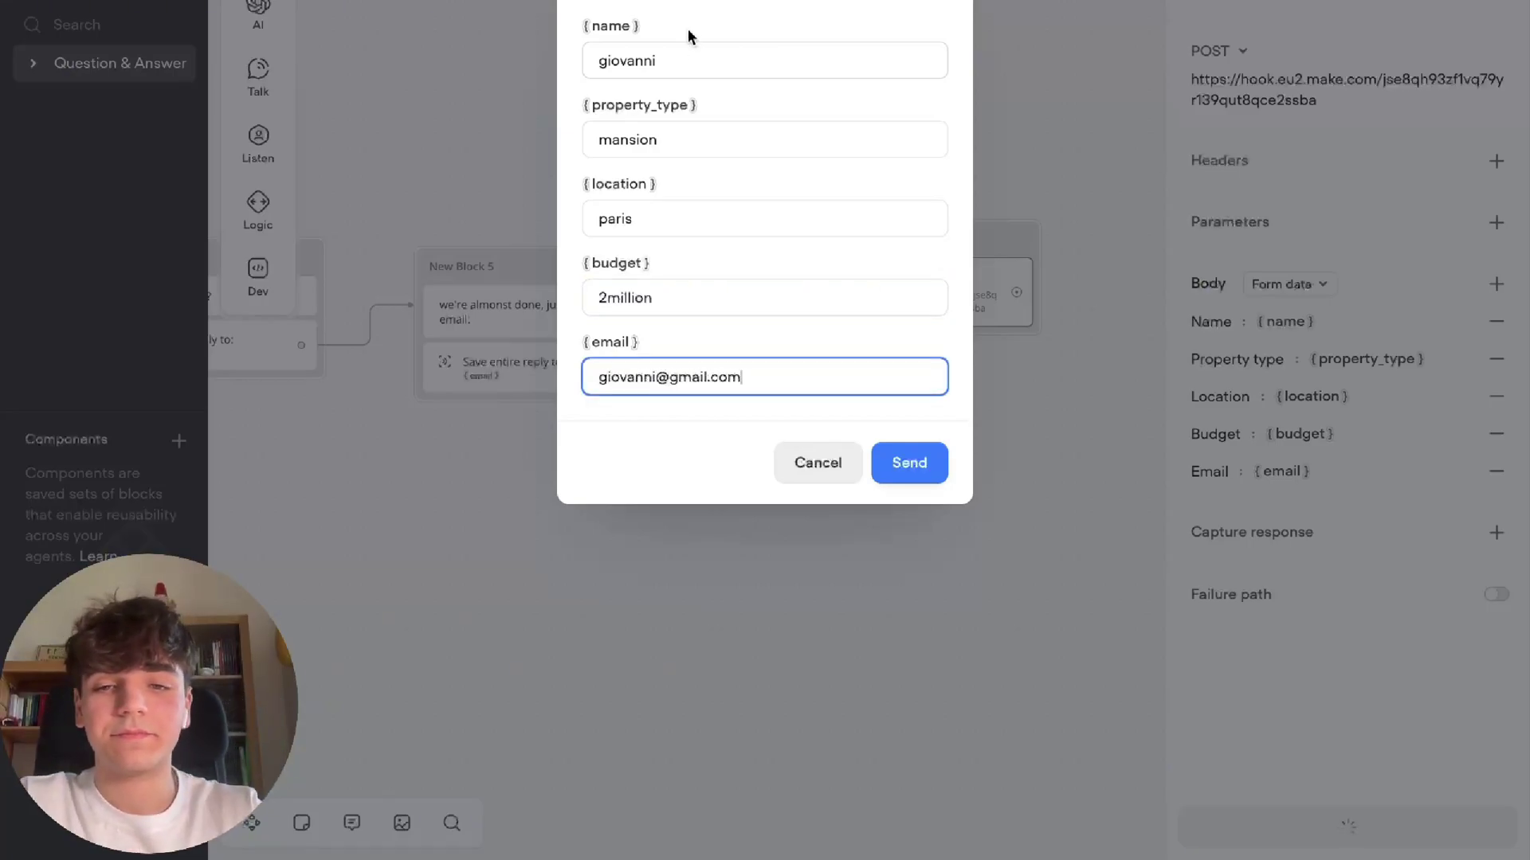
pyautogui.click(907, 462)
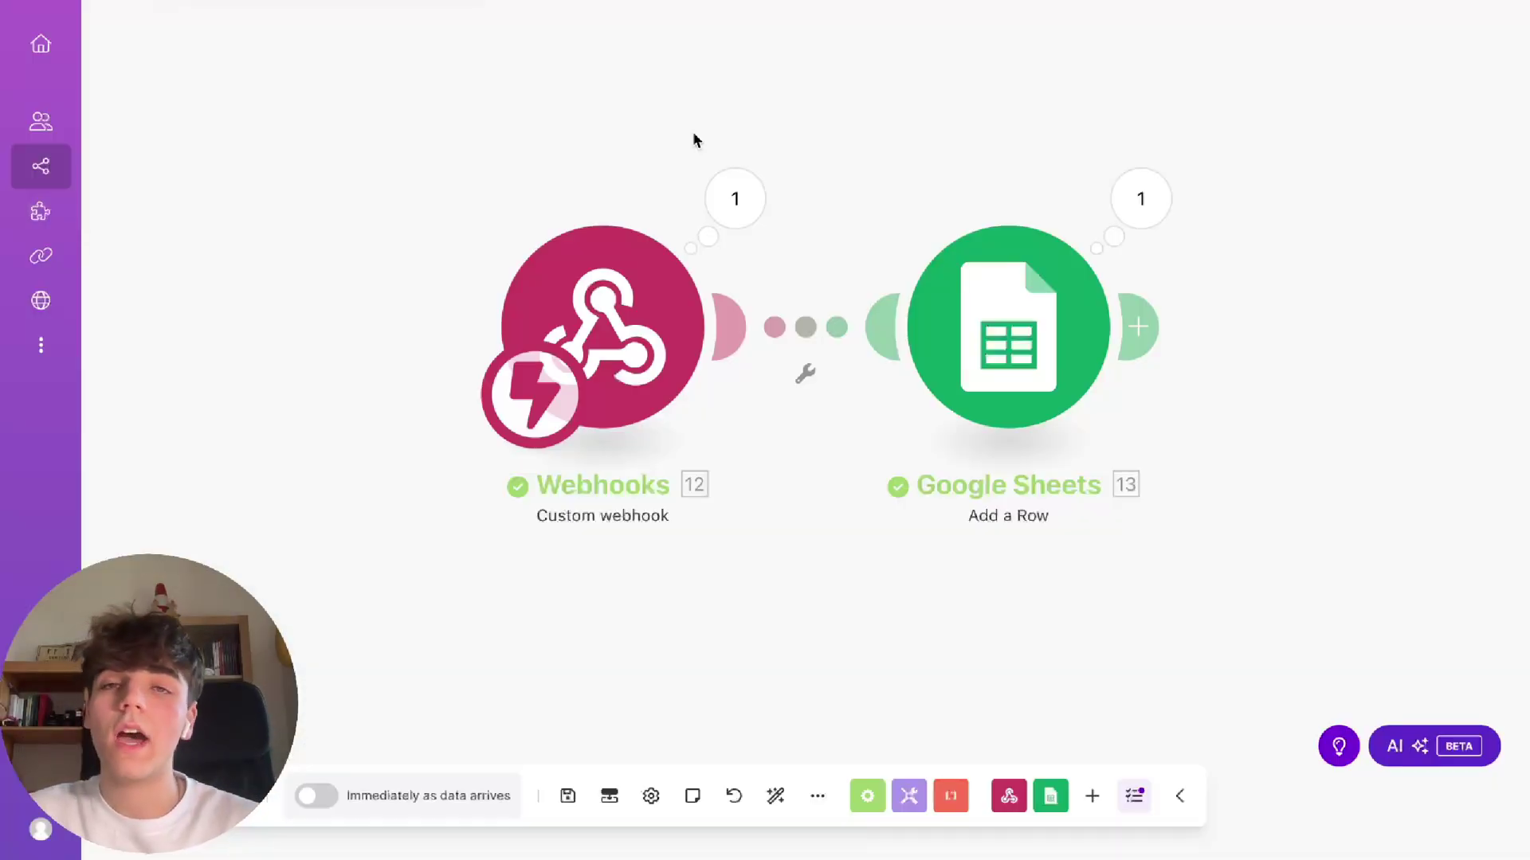
# Check the webhook's received data, then map its fields into Name (A) through Email (E) and save
pyautogui.click(734, 198)
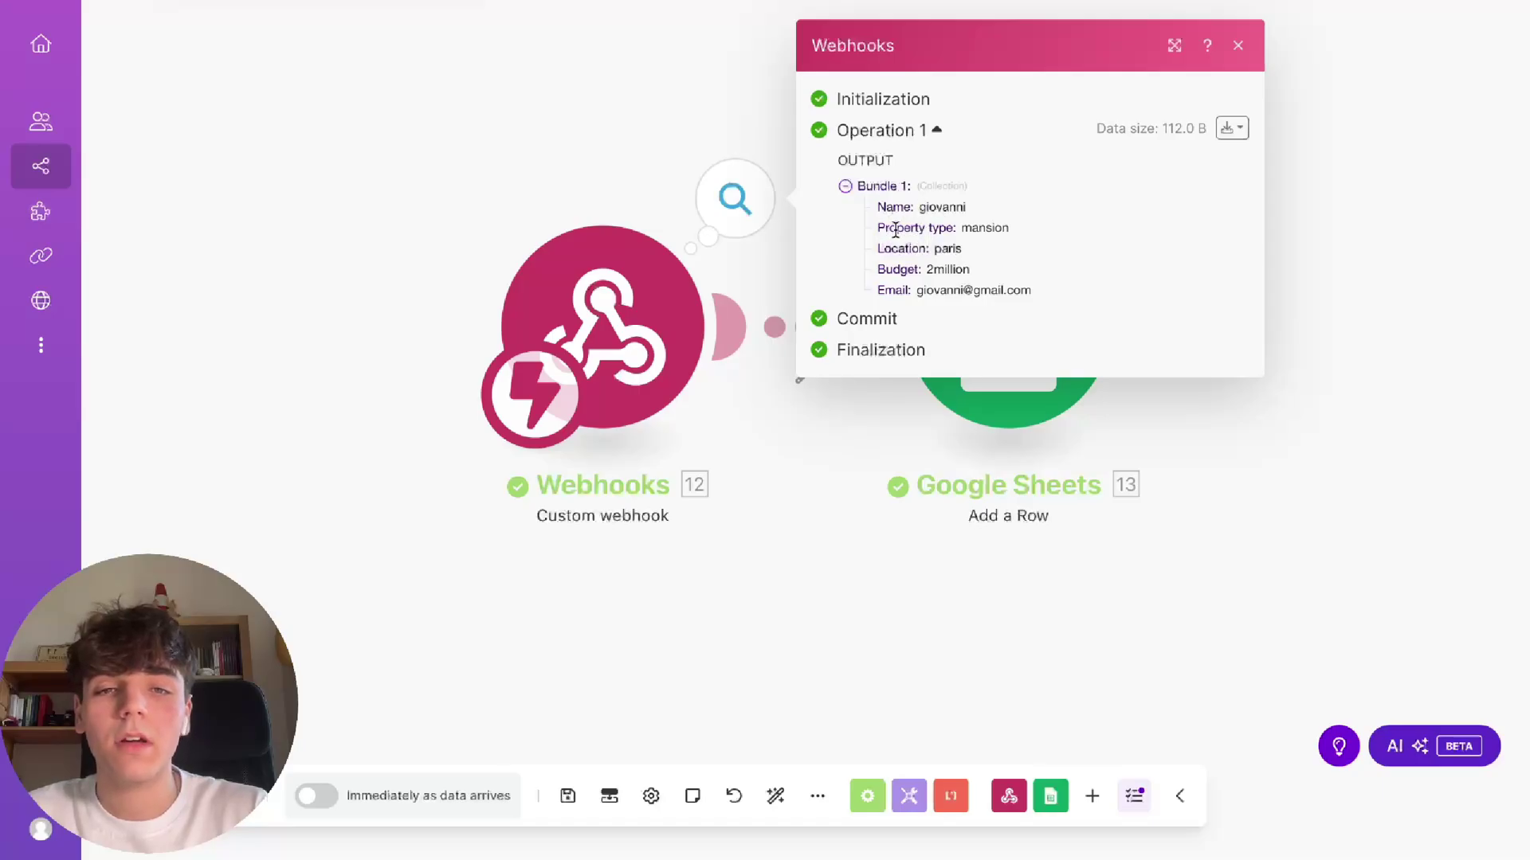
pyautogui.click(1239, 47)
pyautogui.click(1008, 335)
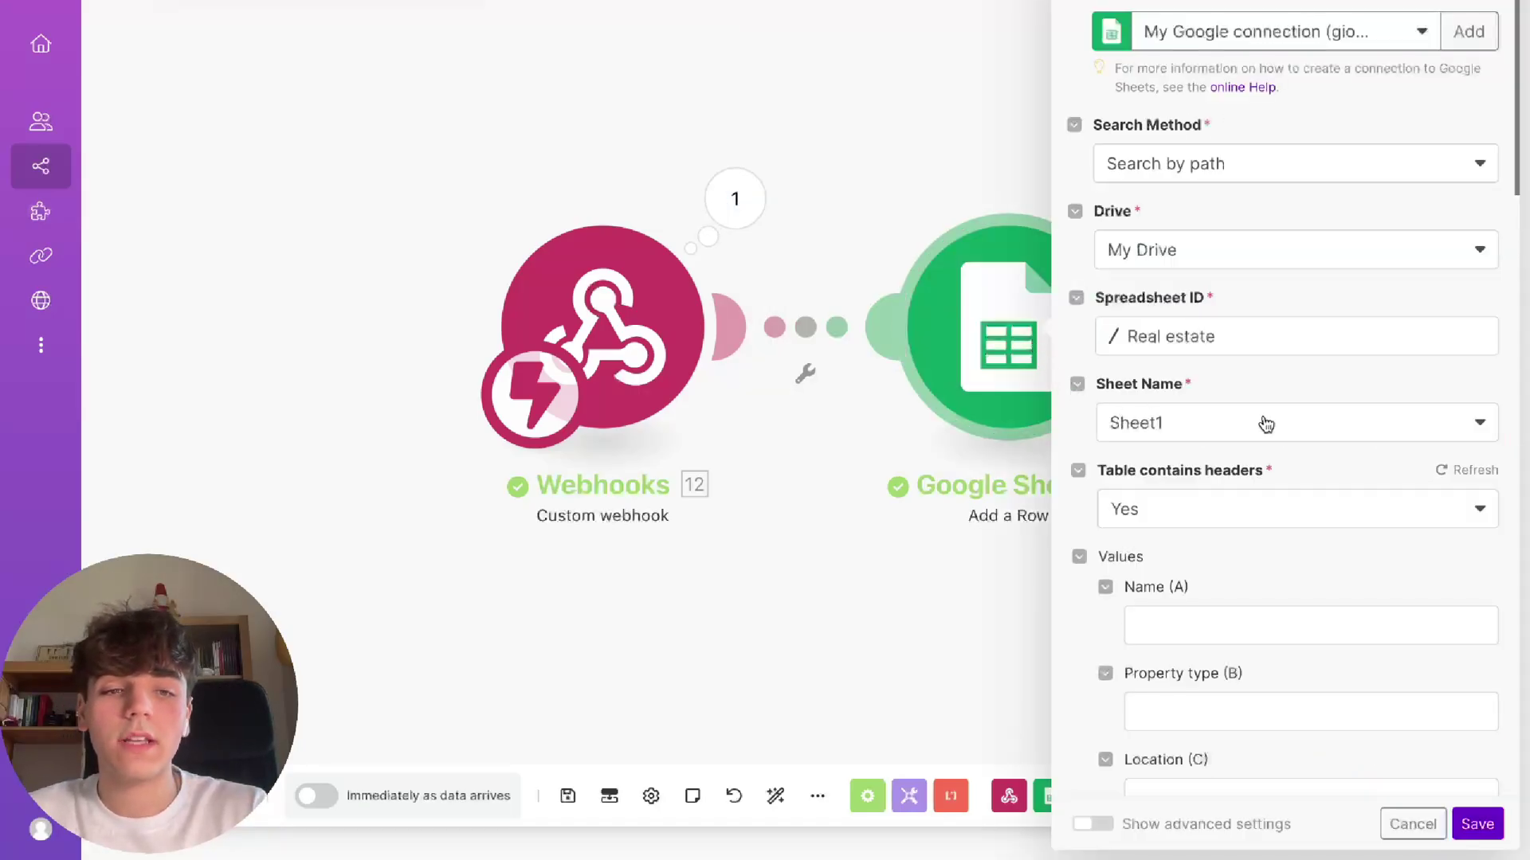
pyautogui.scroll(-1, 1170, 623)
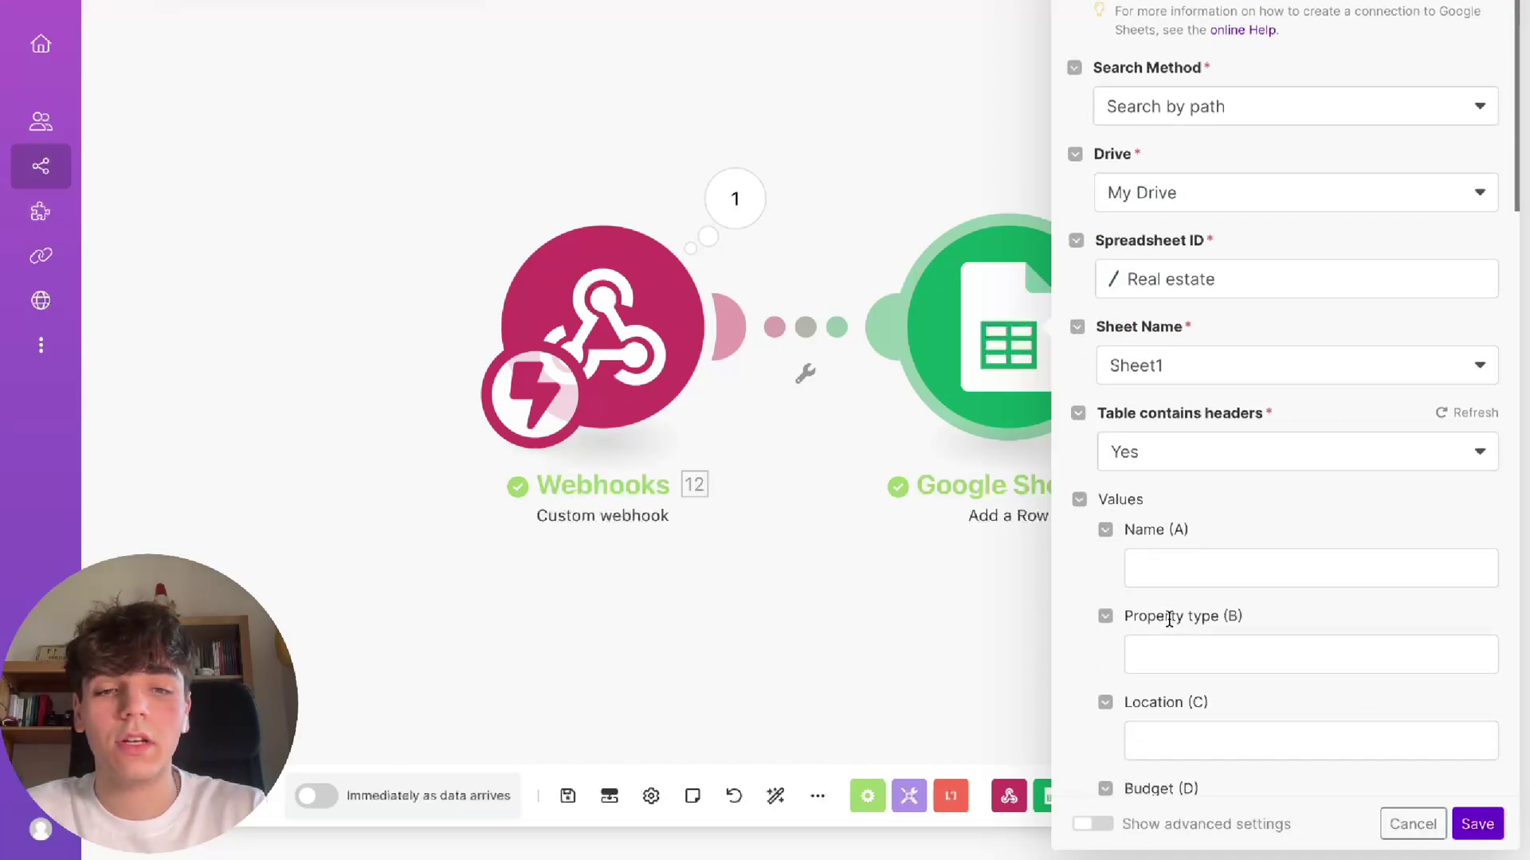
pyautogui.click(1167, 540)
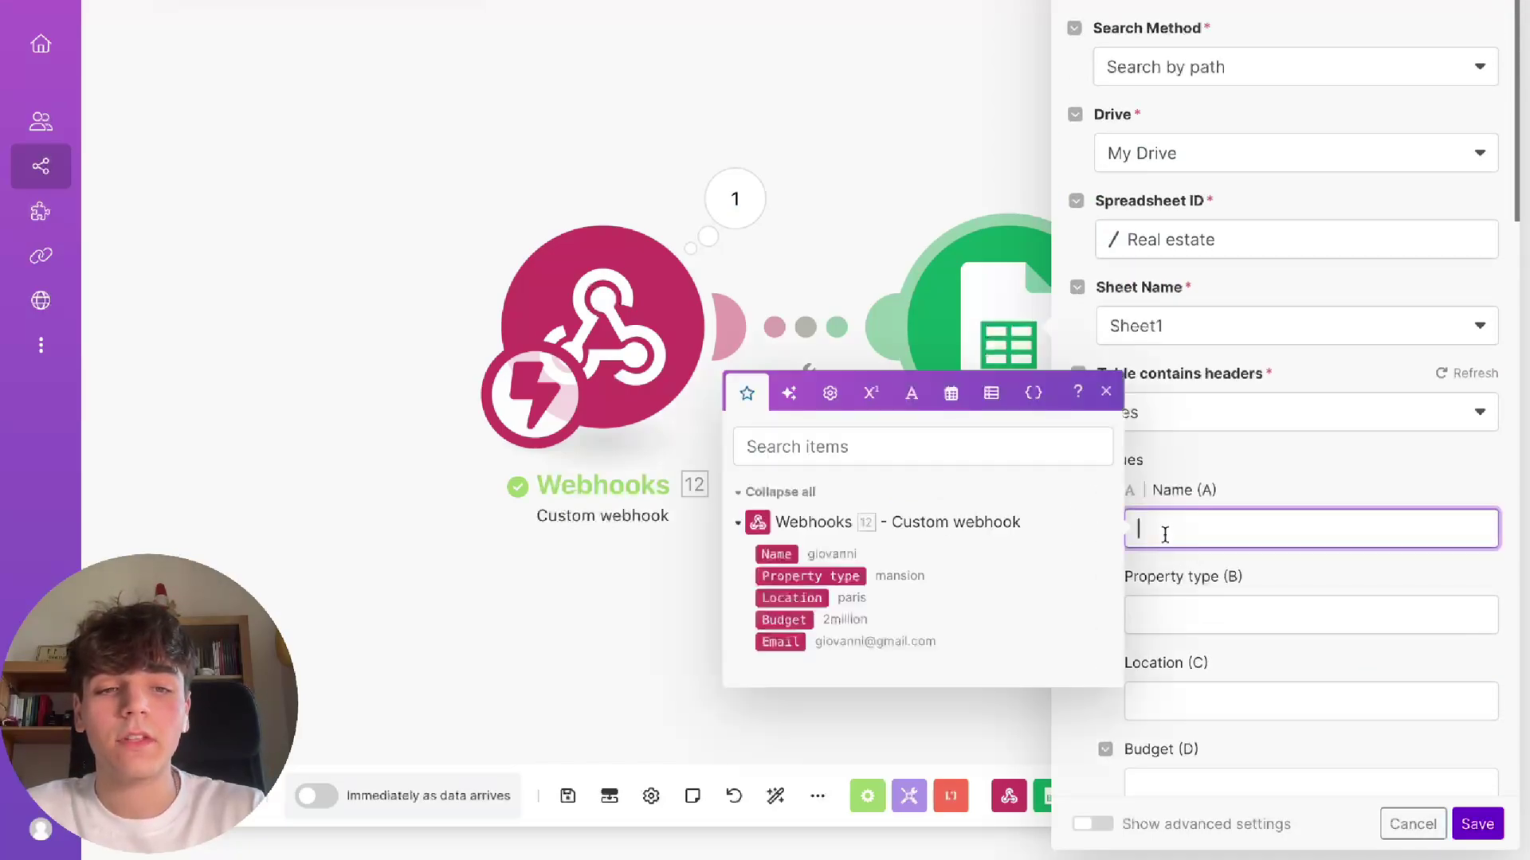
pyautogui.moveTo(776, 554); pyautogui.dragTo(1195, 534)
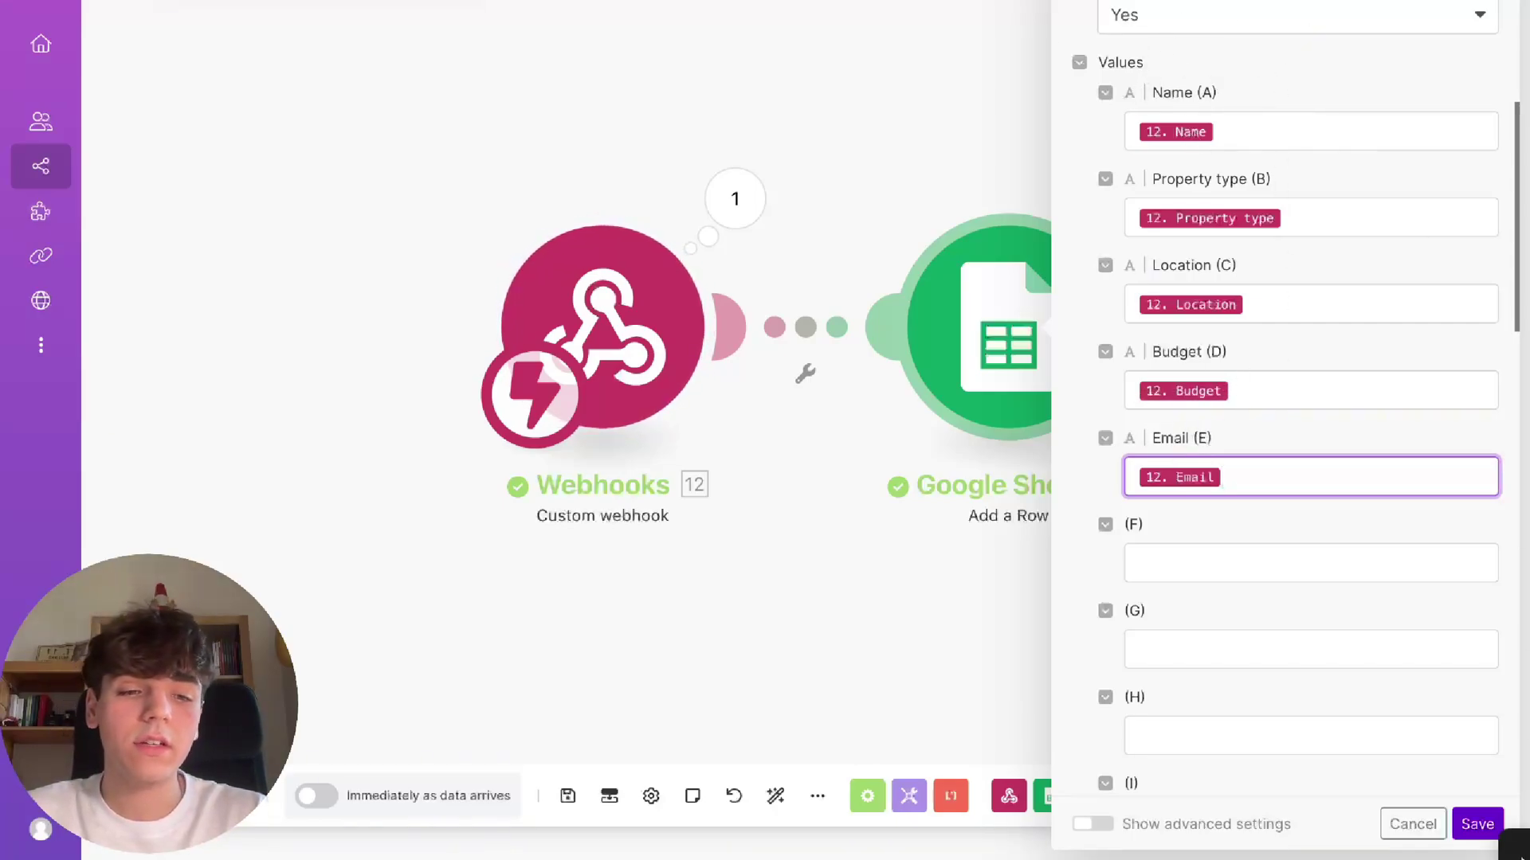
pyautogui.click(1469, 831)
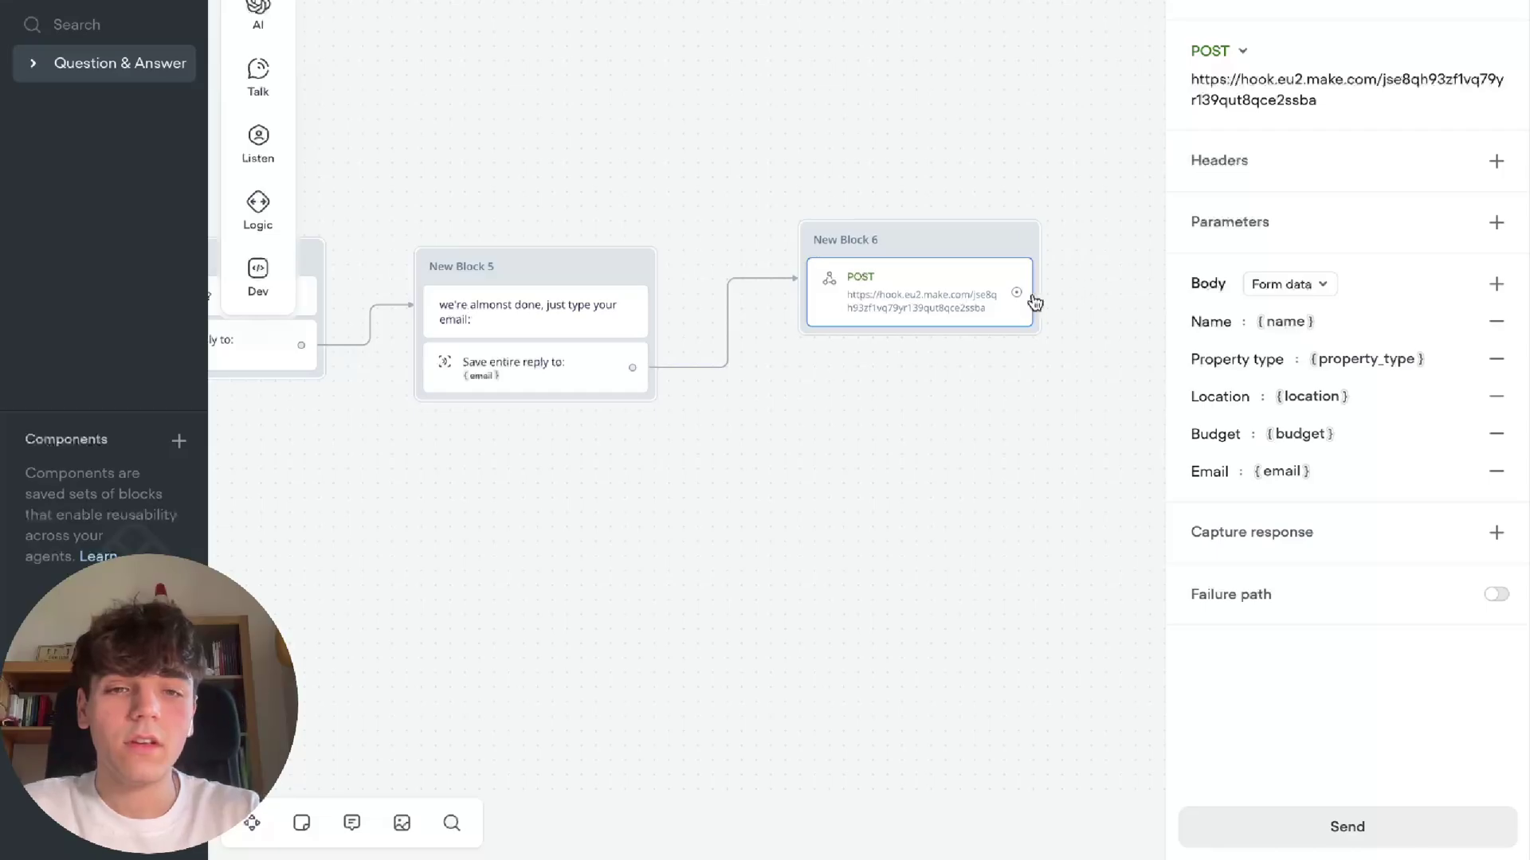
# Close the POST settings and start a new agent test conversation
pyautogui.click(1078, 122)
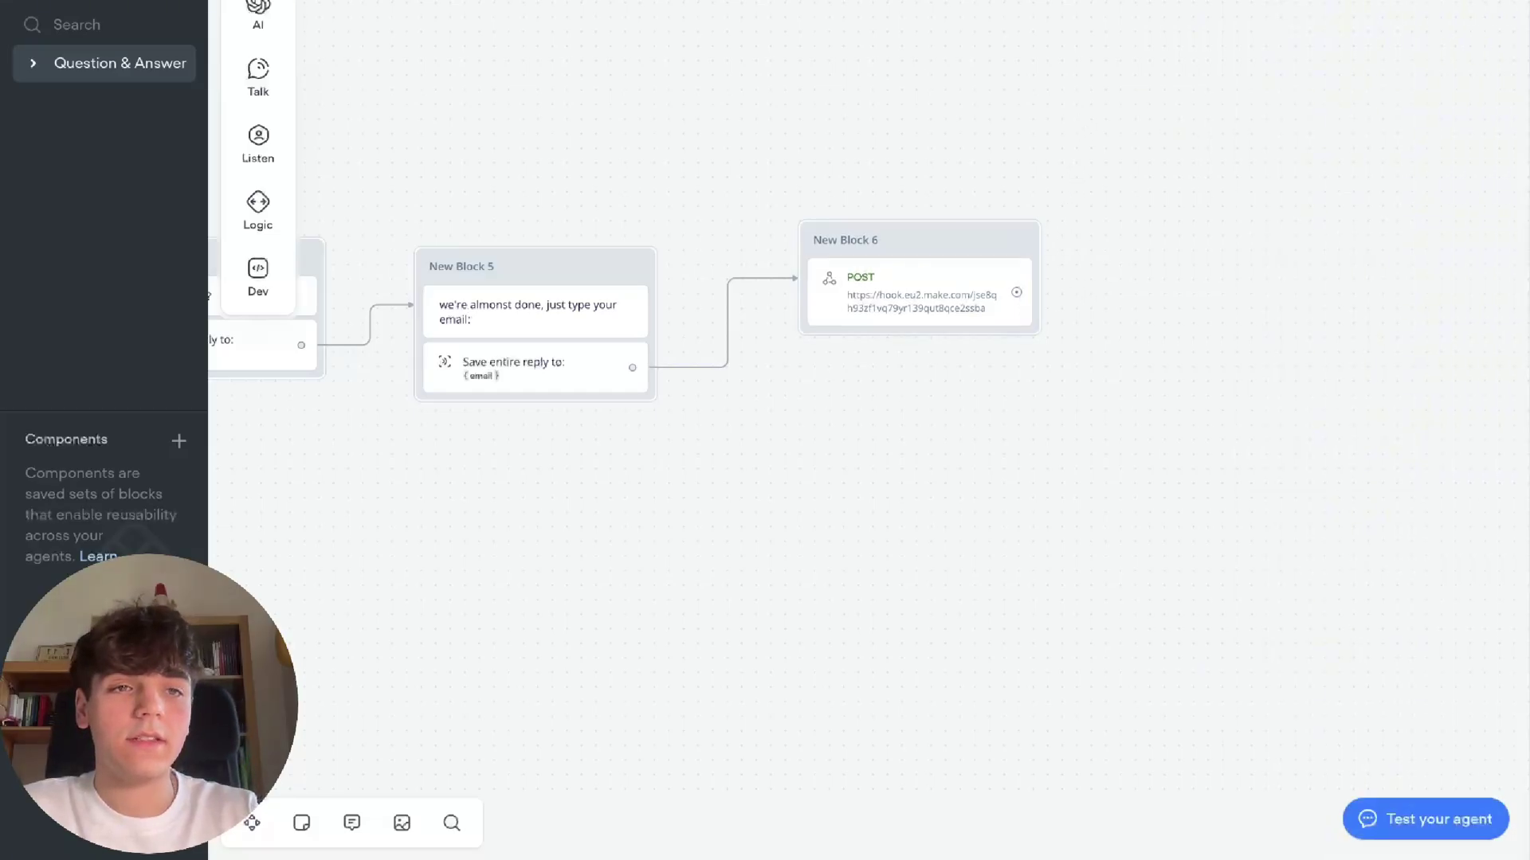
pyautogui.click(1390, 2)
pyautogui.click(1332, 414)
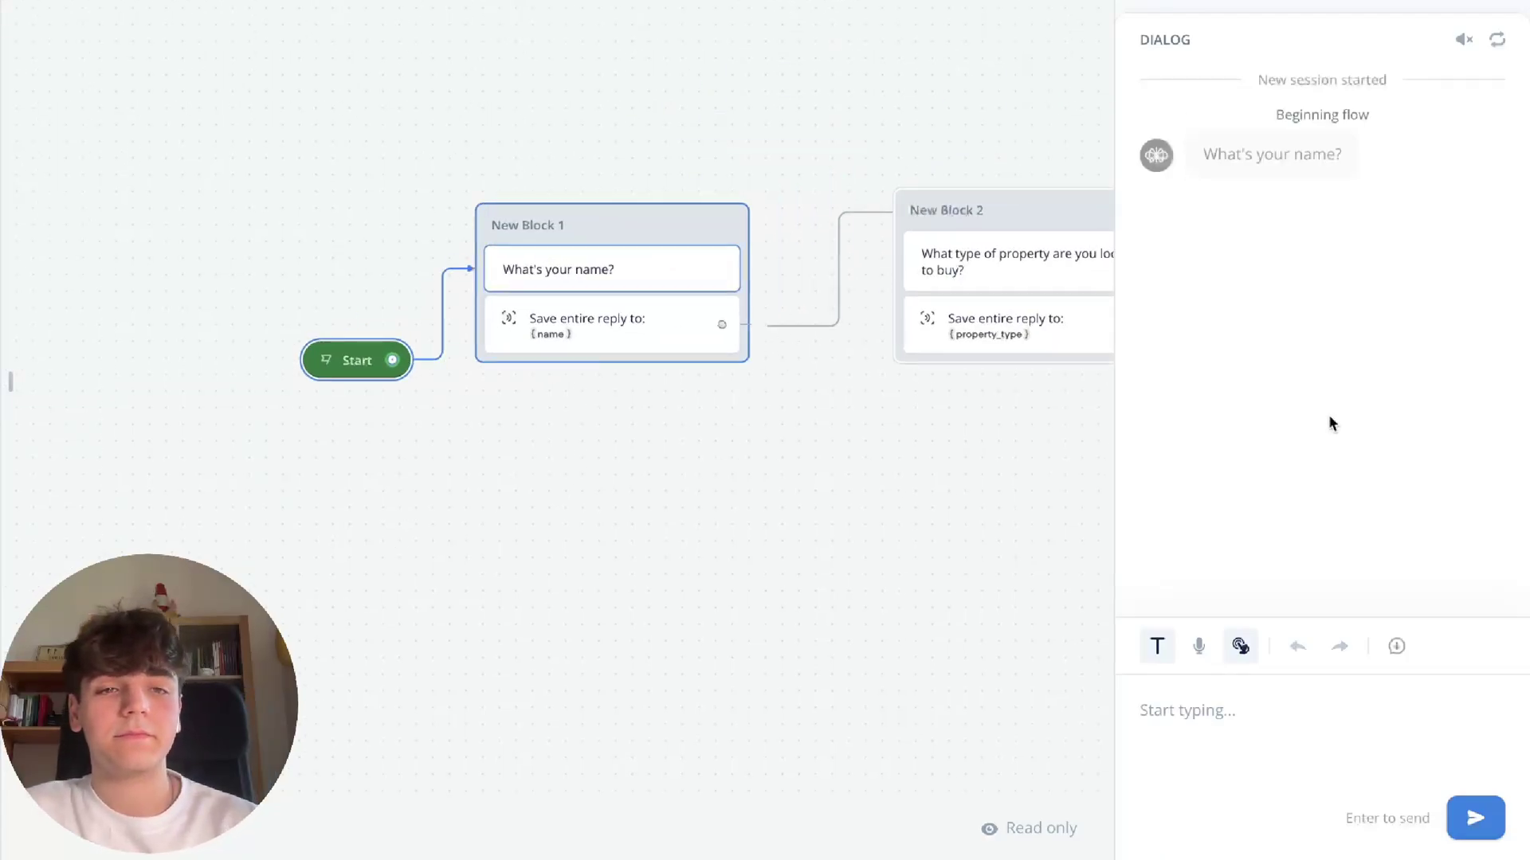
# Answer with a sample name, mansion, berlin, 1 million and a sample email
pyautogui.write('giovanni')
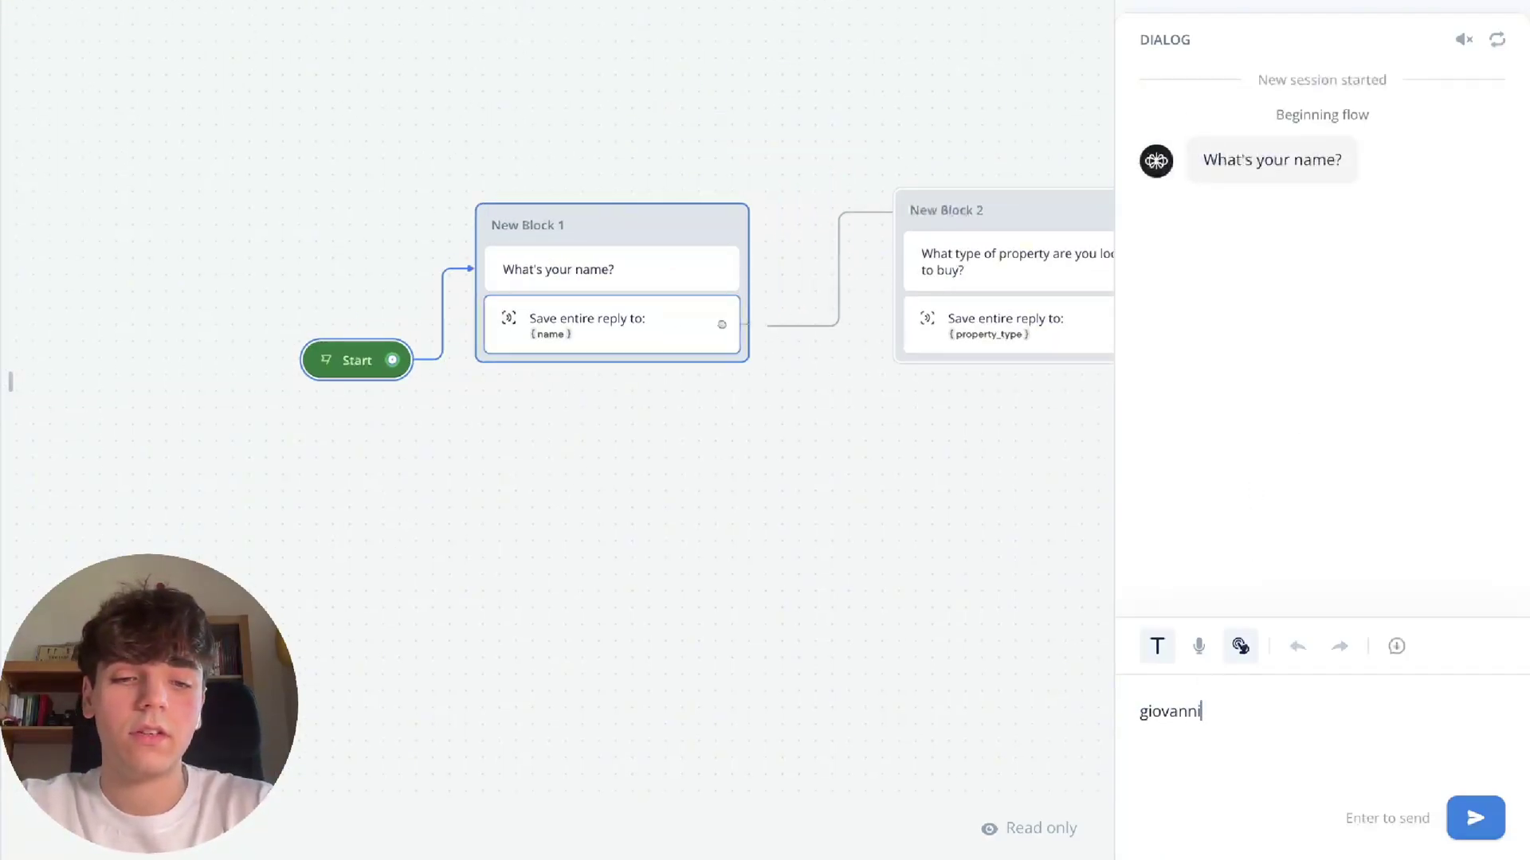
pyautogui.press('Return')
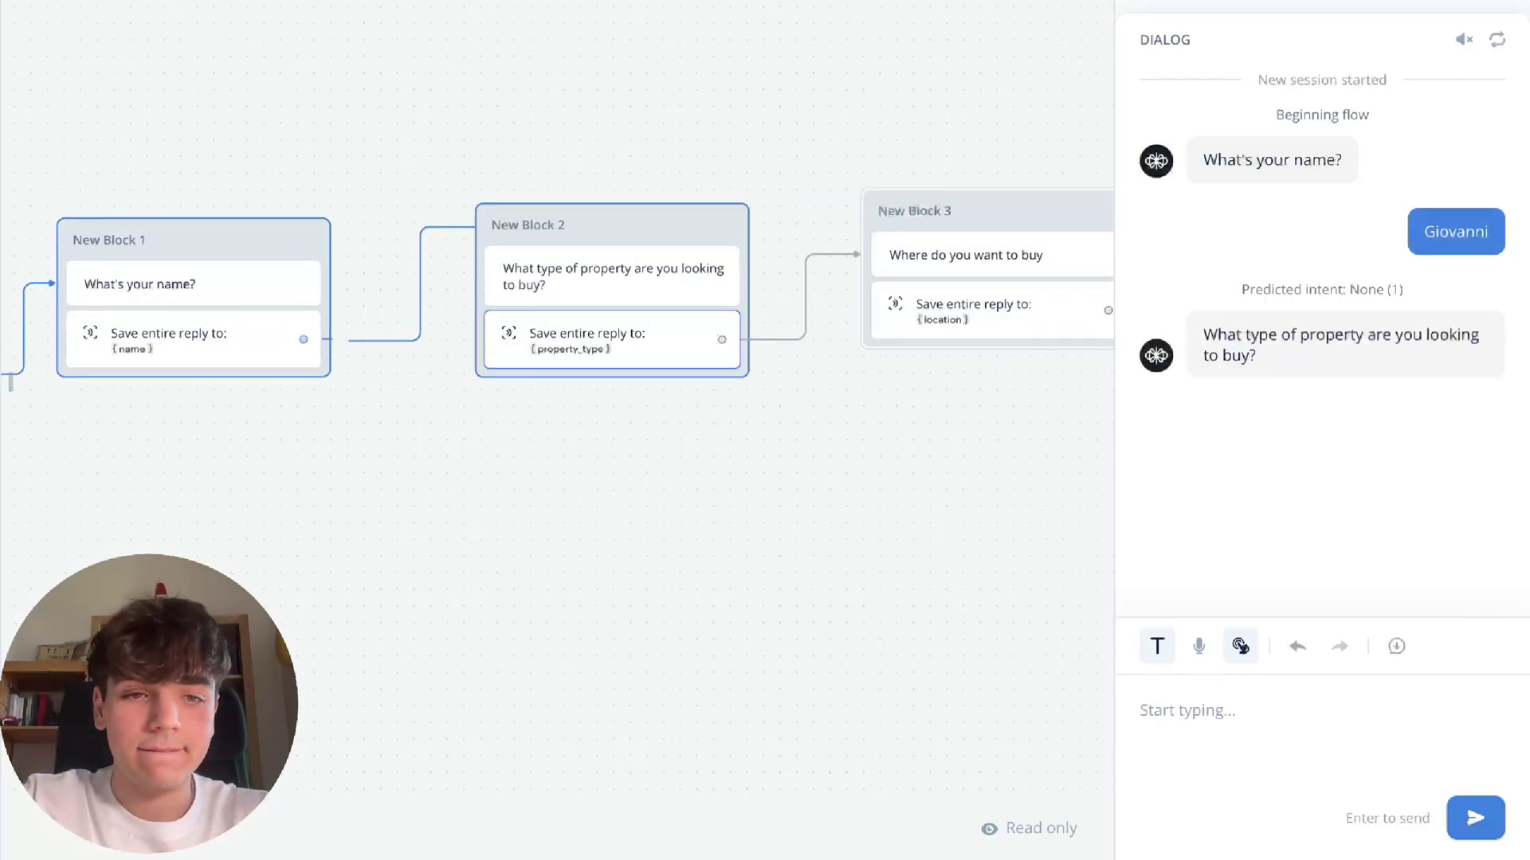
pyautogui.write('mansion')
pyautogui.press('Return')
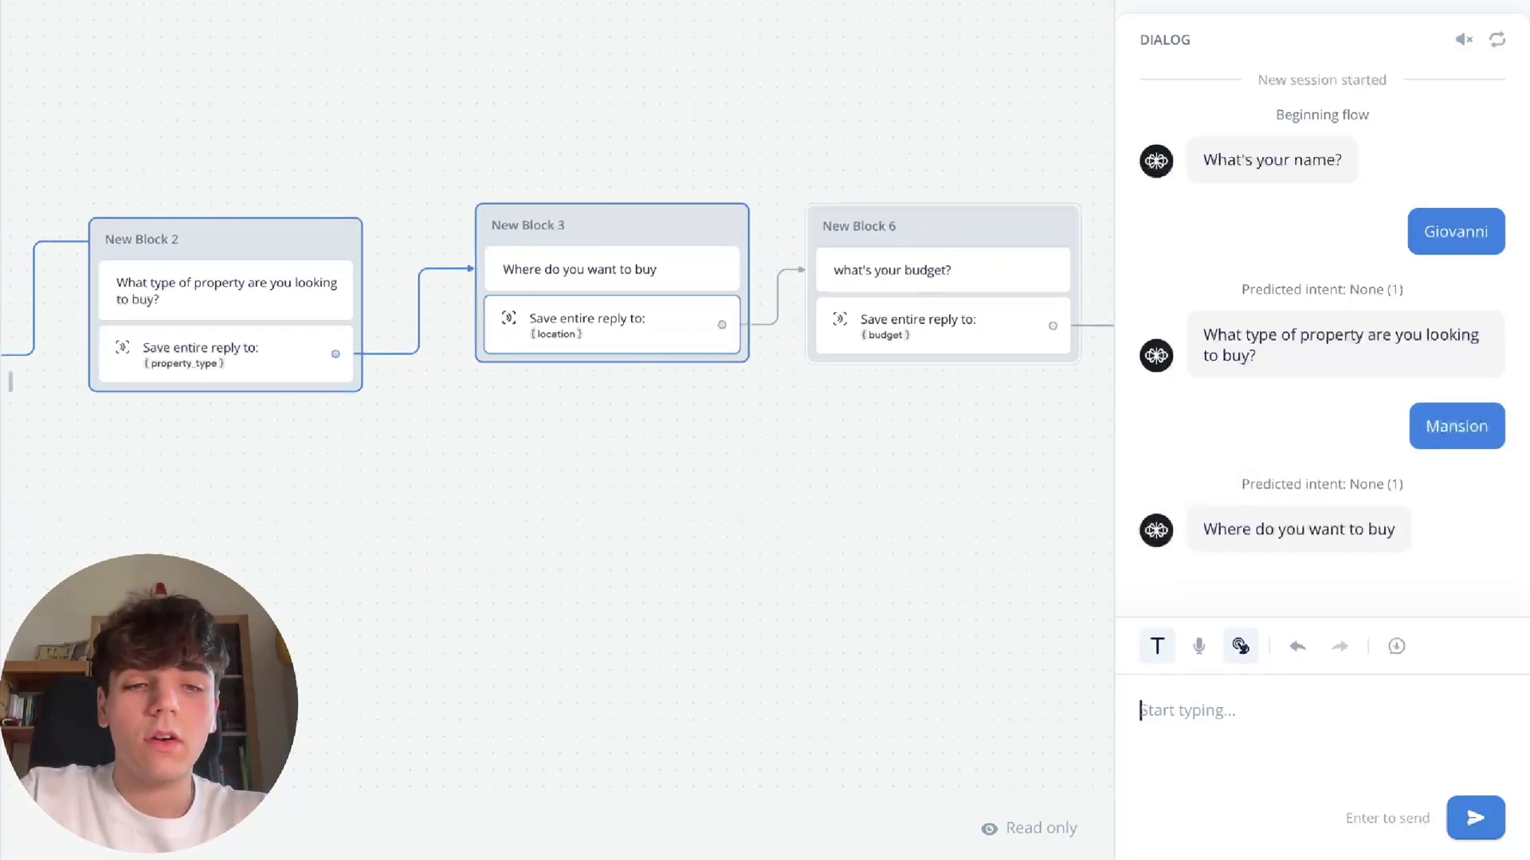
pyautogui.write('berlin')
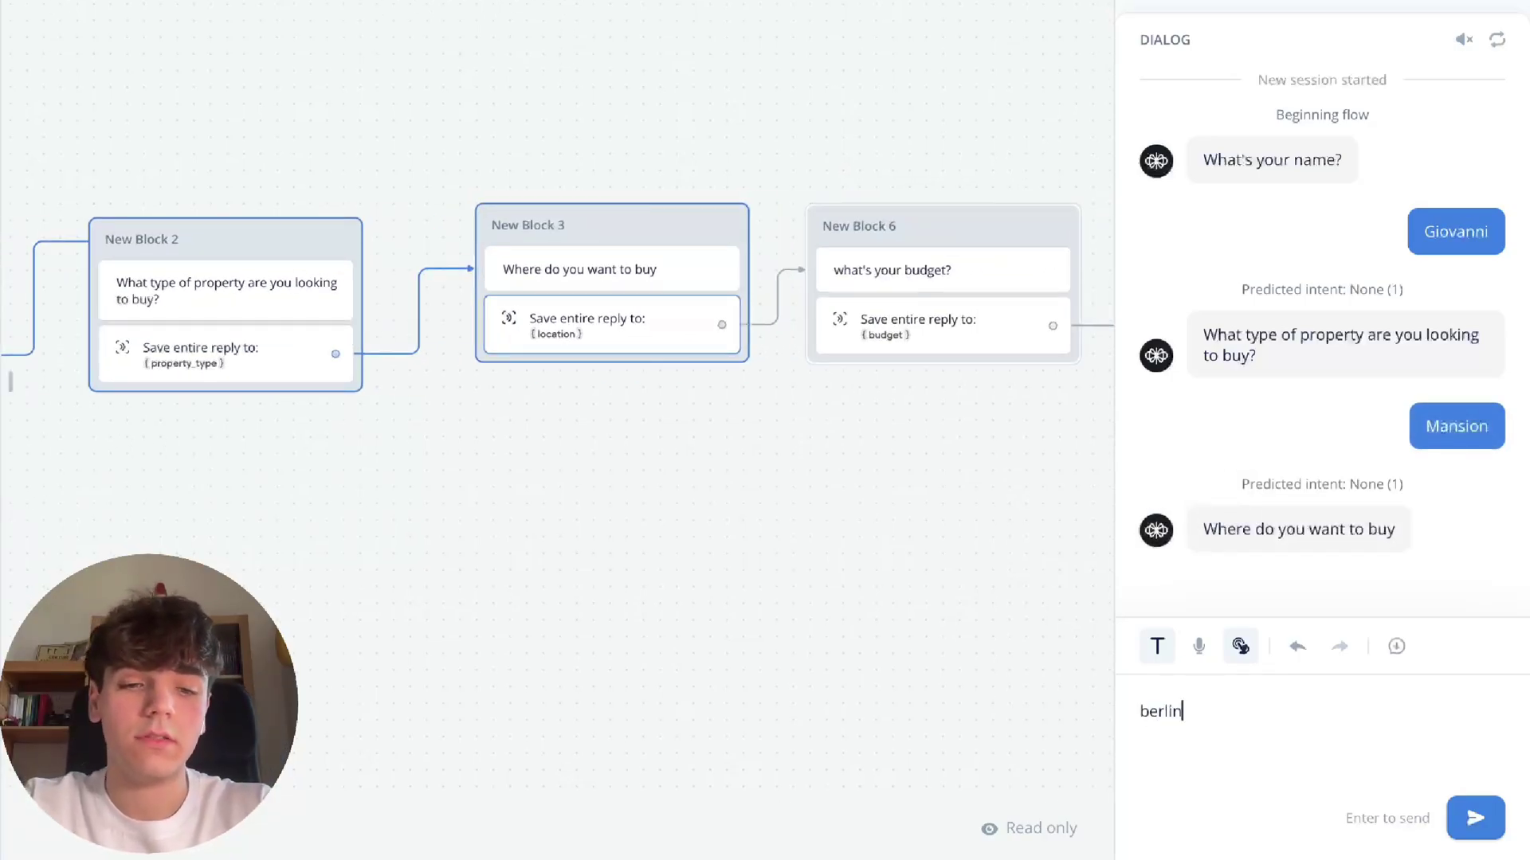
pyautogui.press('Return')
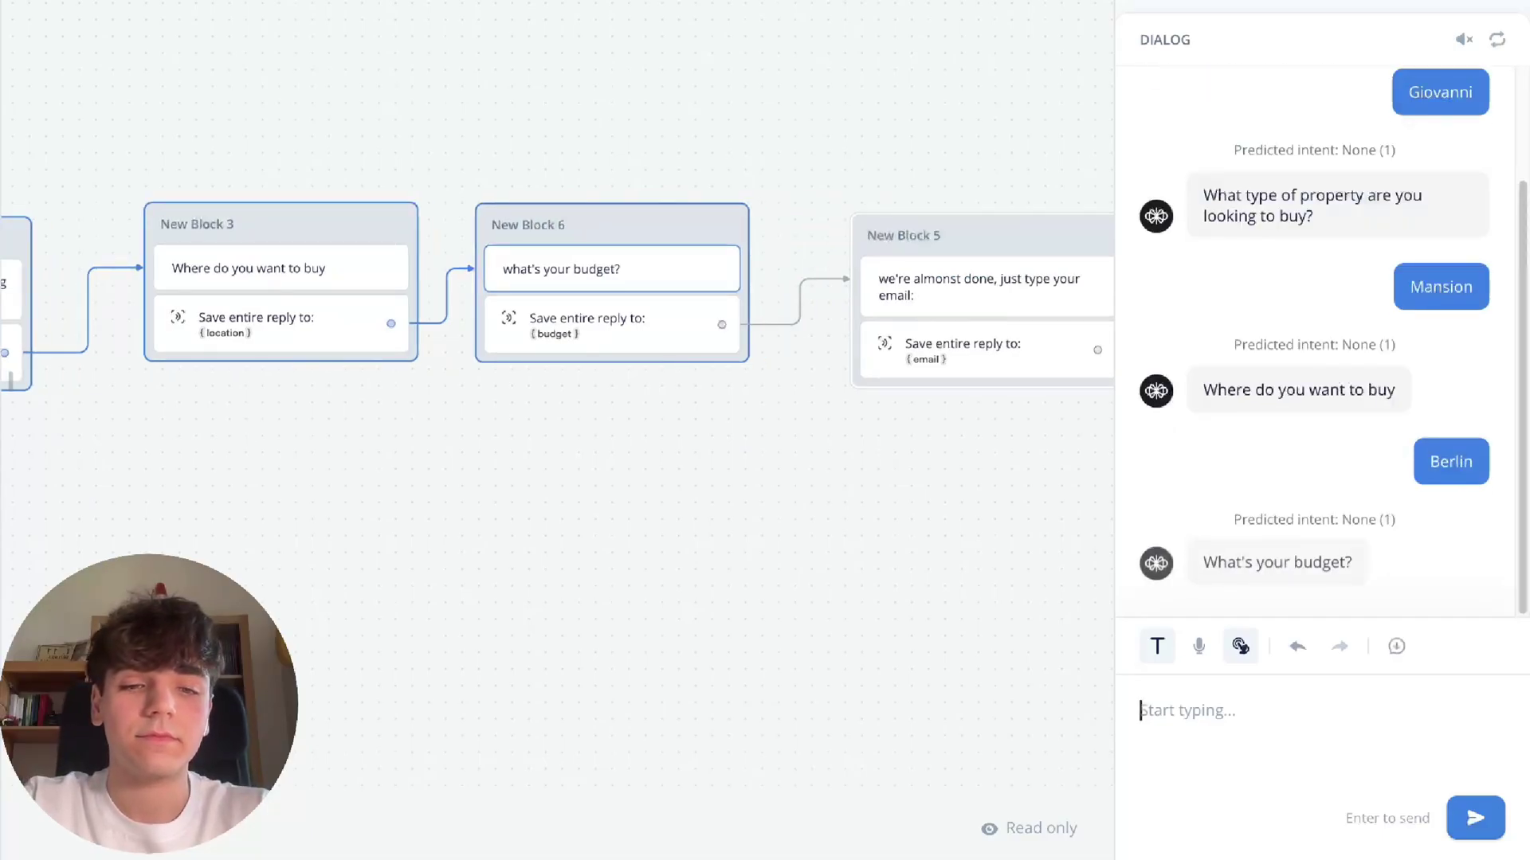
pyautogui.write('1 million')
pyautogui.press('Return')
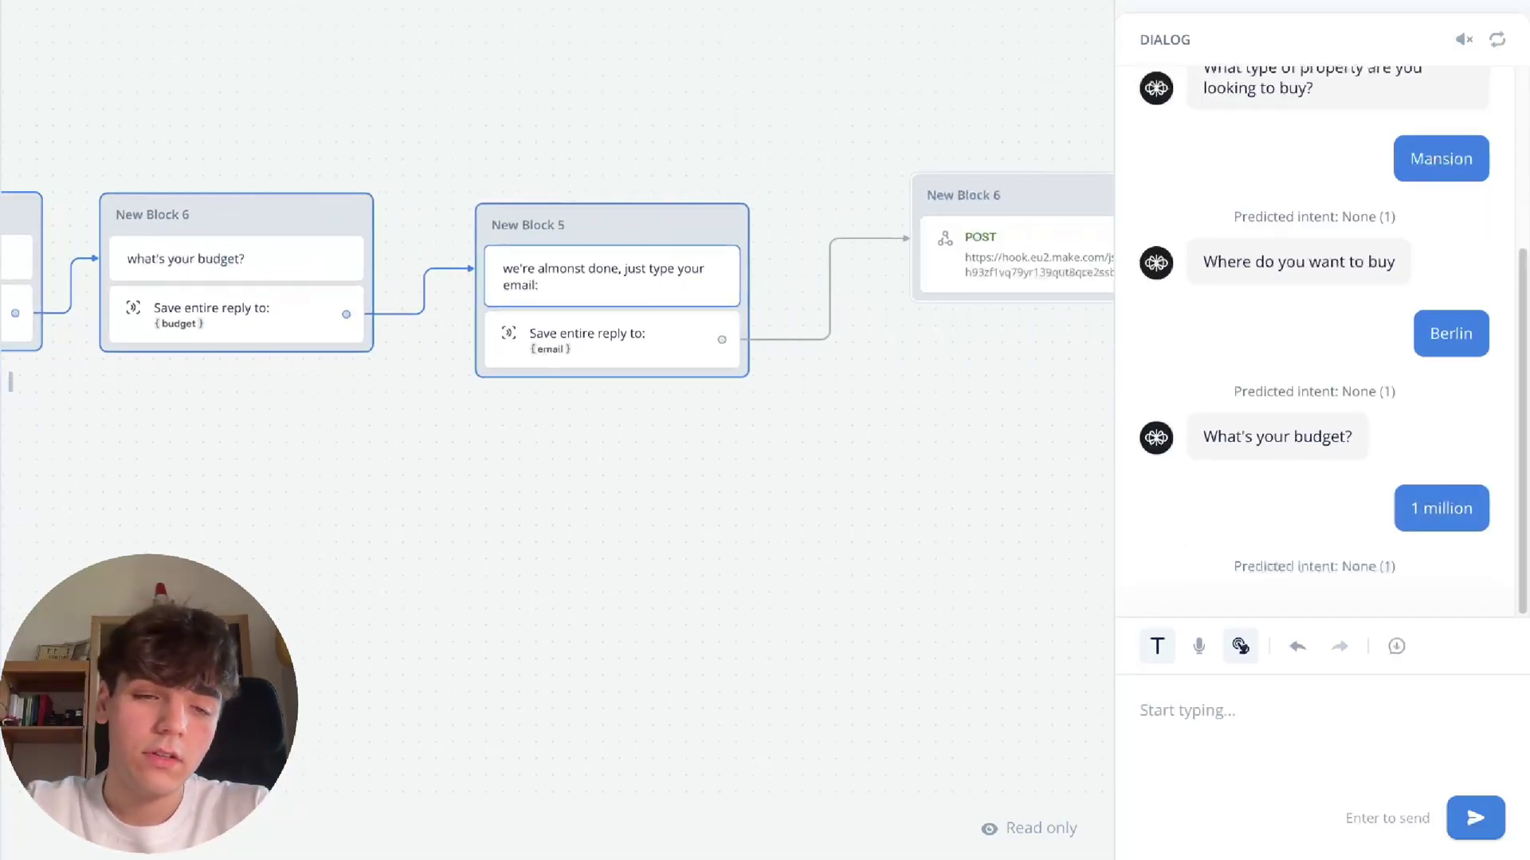
pyautogui.press('Return')
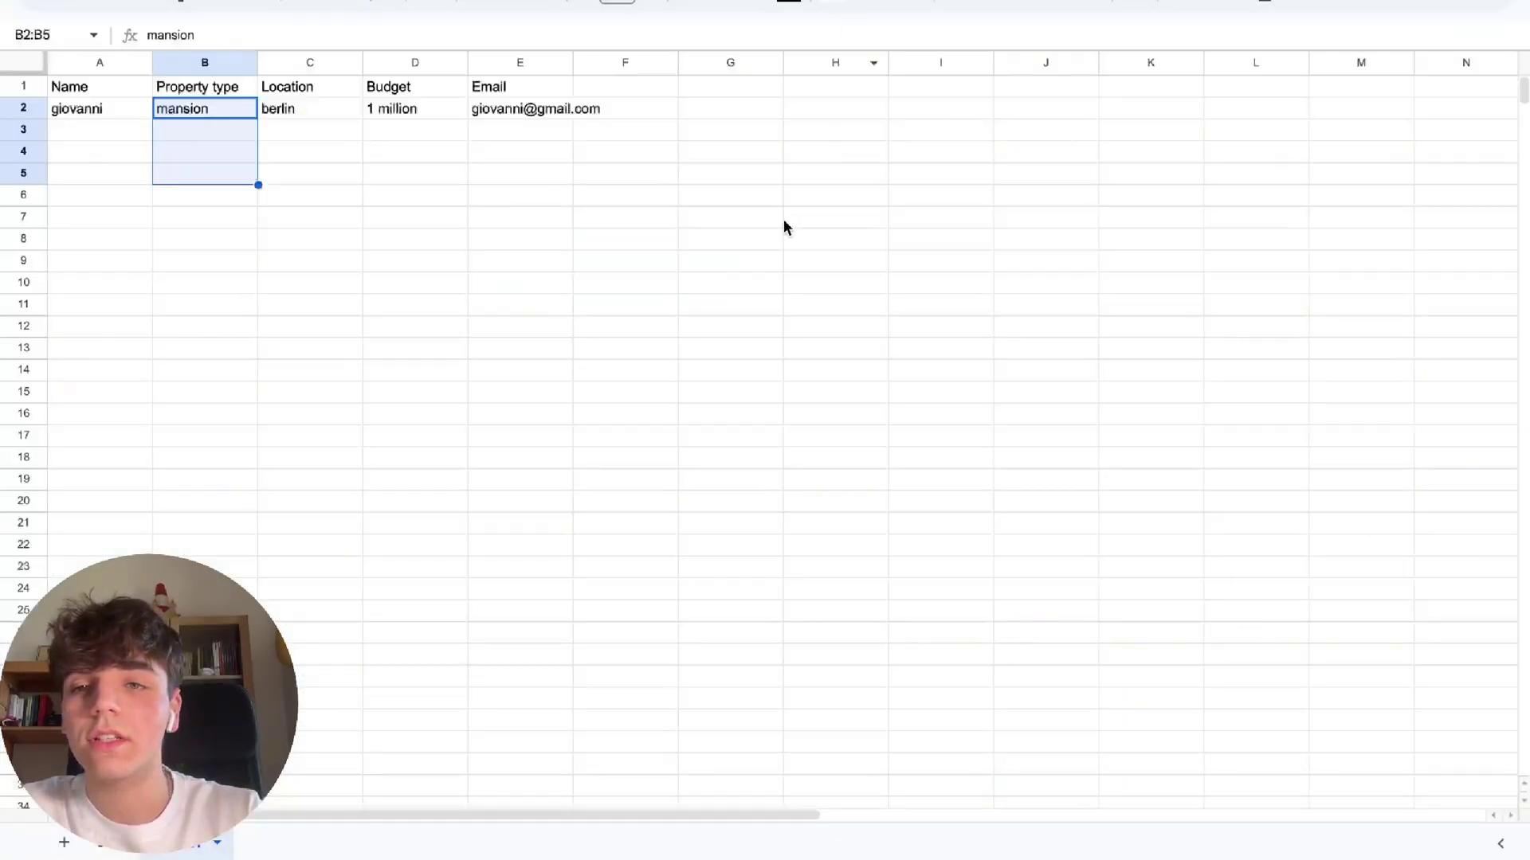
pyautogui.click(781, 223)
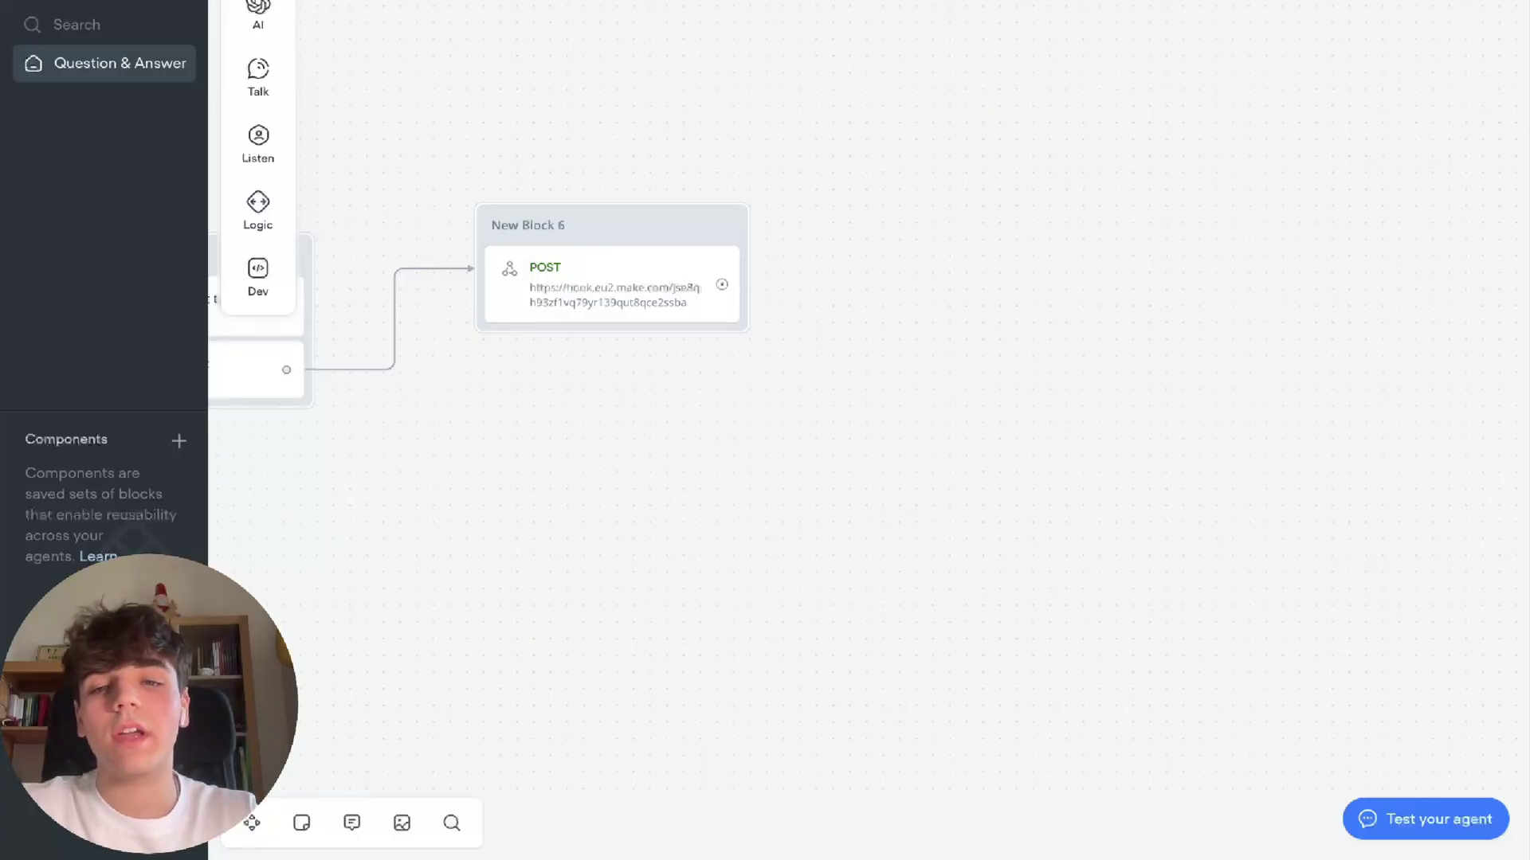
# Add New Block 7 after the webhook step, thanking the user by {name} for saving their details
pyautogui.moveTo(721, 285); pyautogui.dragTo(854, 218)
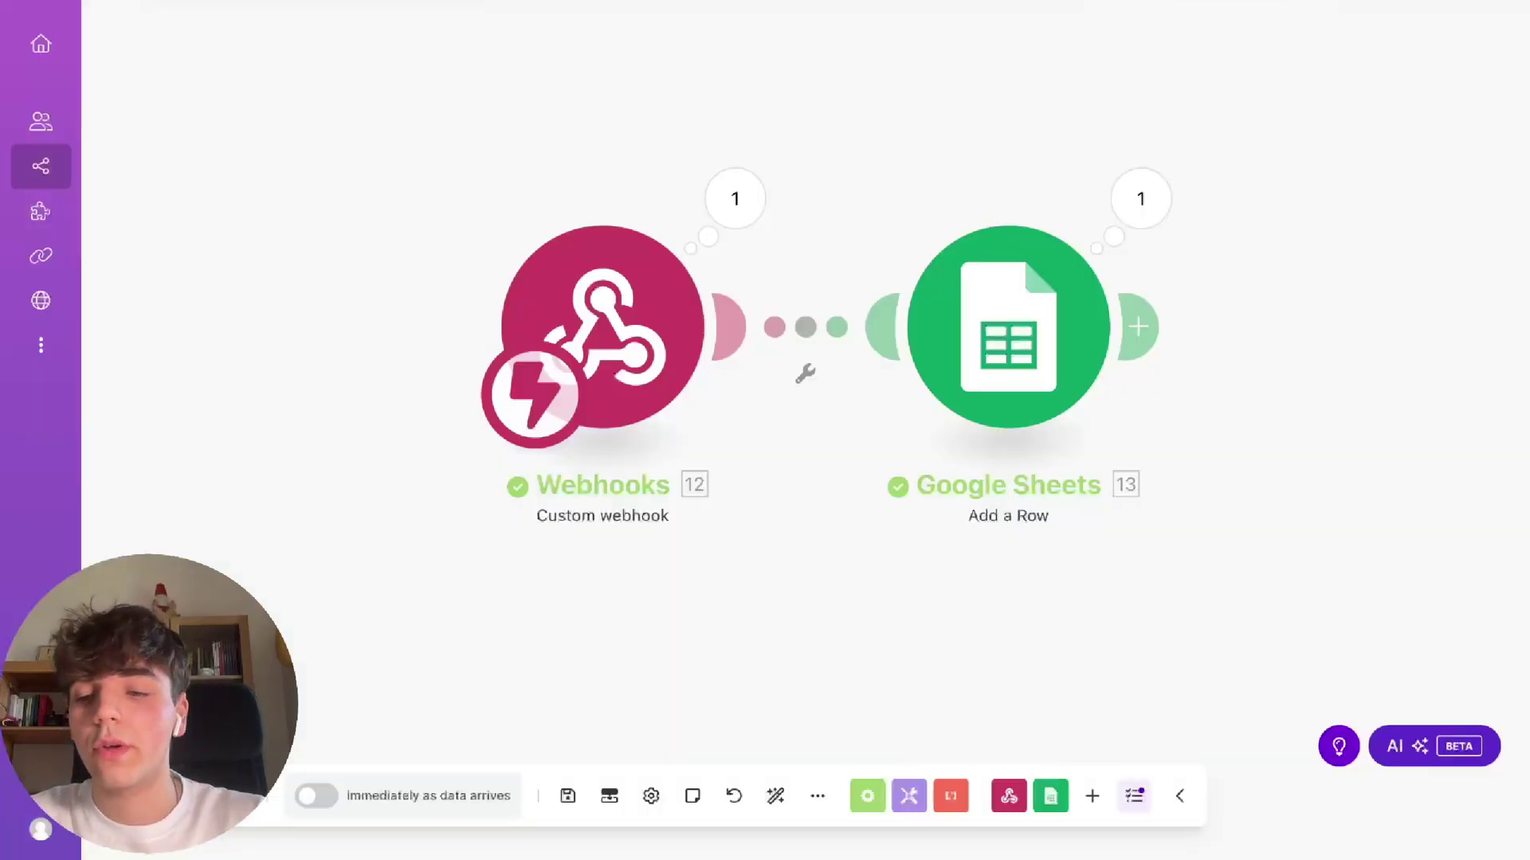
# Run the Make scenario once so it waits for new data
pyautogui.click(187, 796)
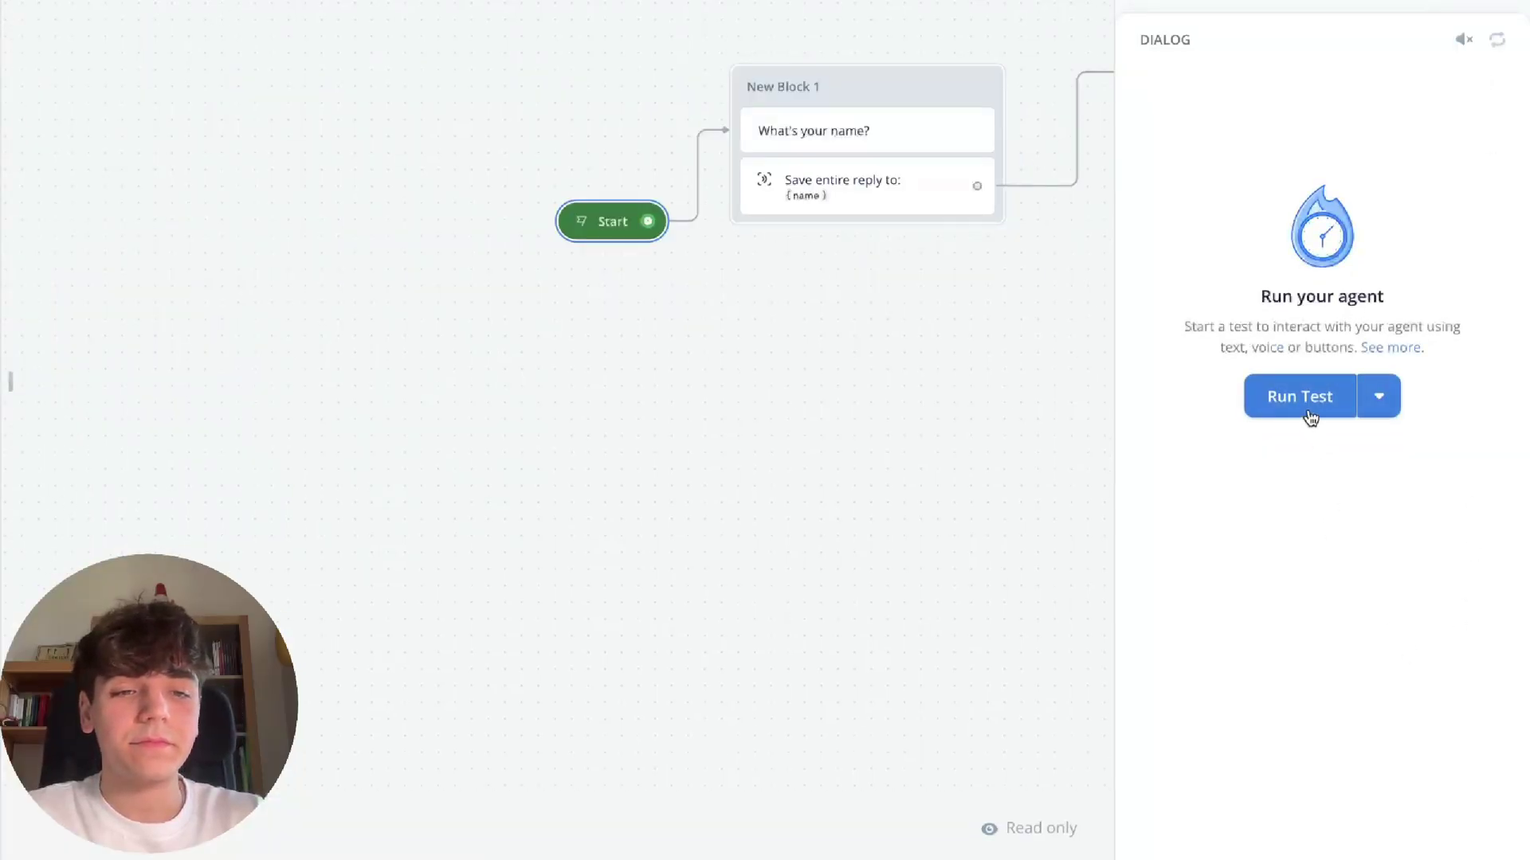
# In a fresh test chat, answer with a first name, Apartment, Manhattan, 600k and an email address
pyautogui.click(1307, 408)
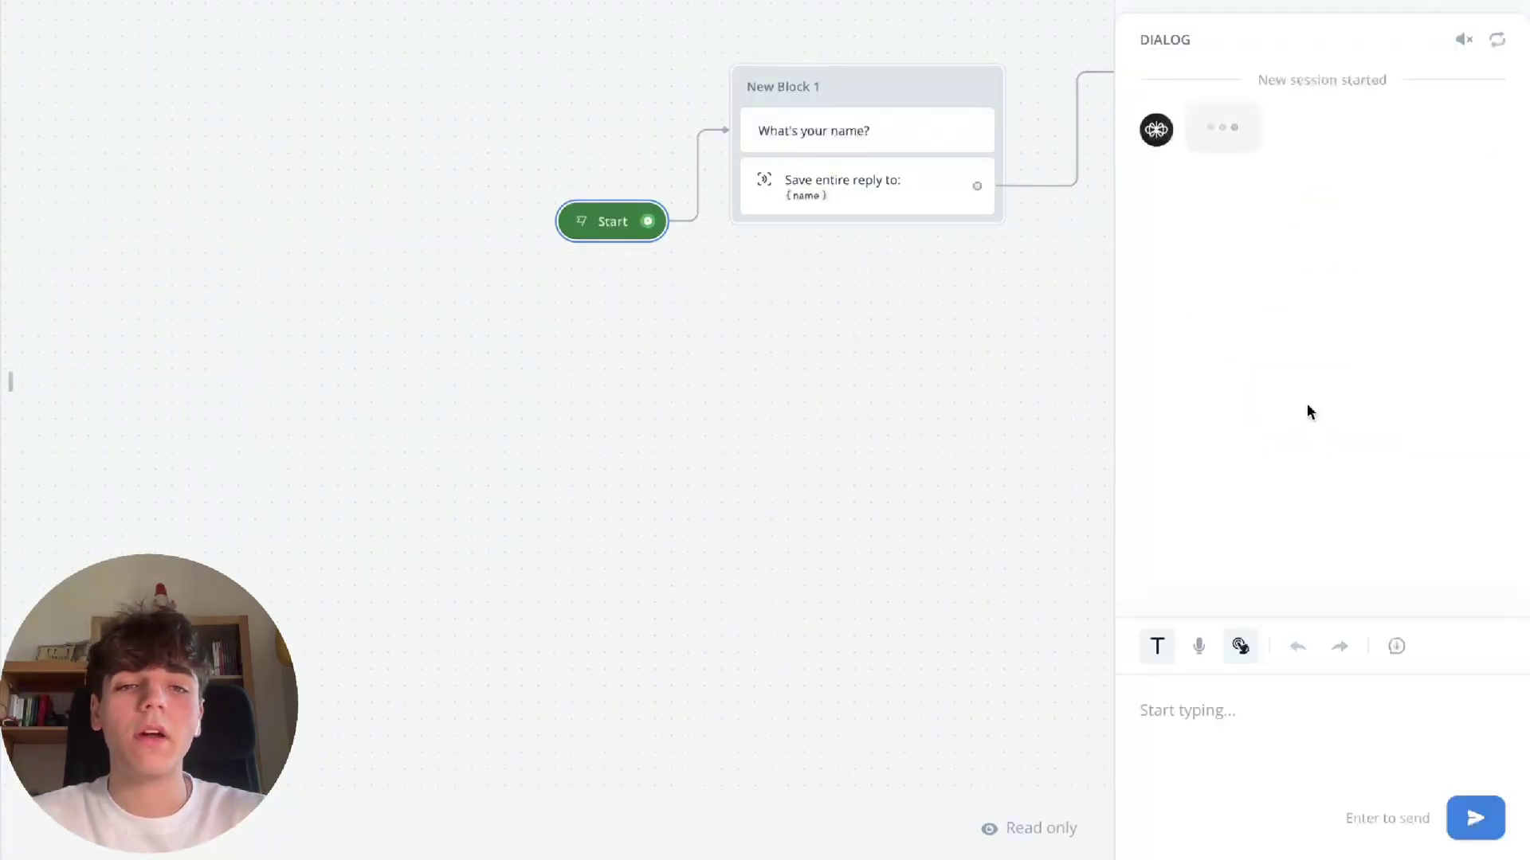
pyautogui.write('Mark')
pyautogui.press('Return')
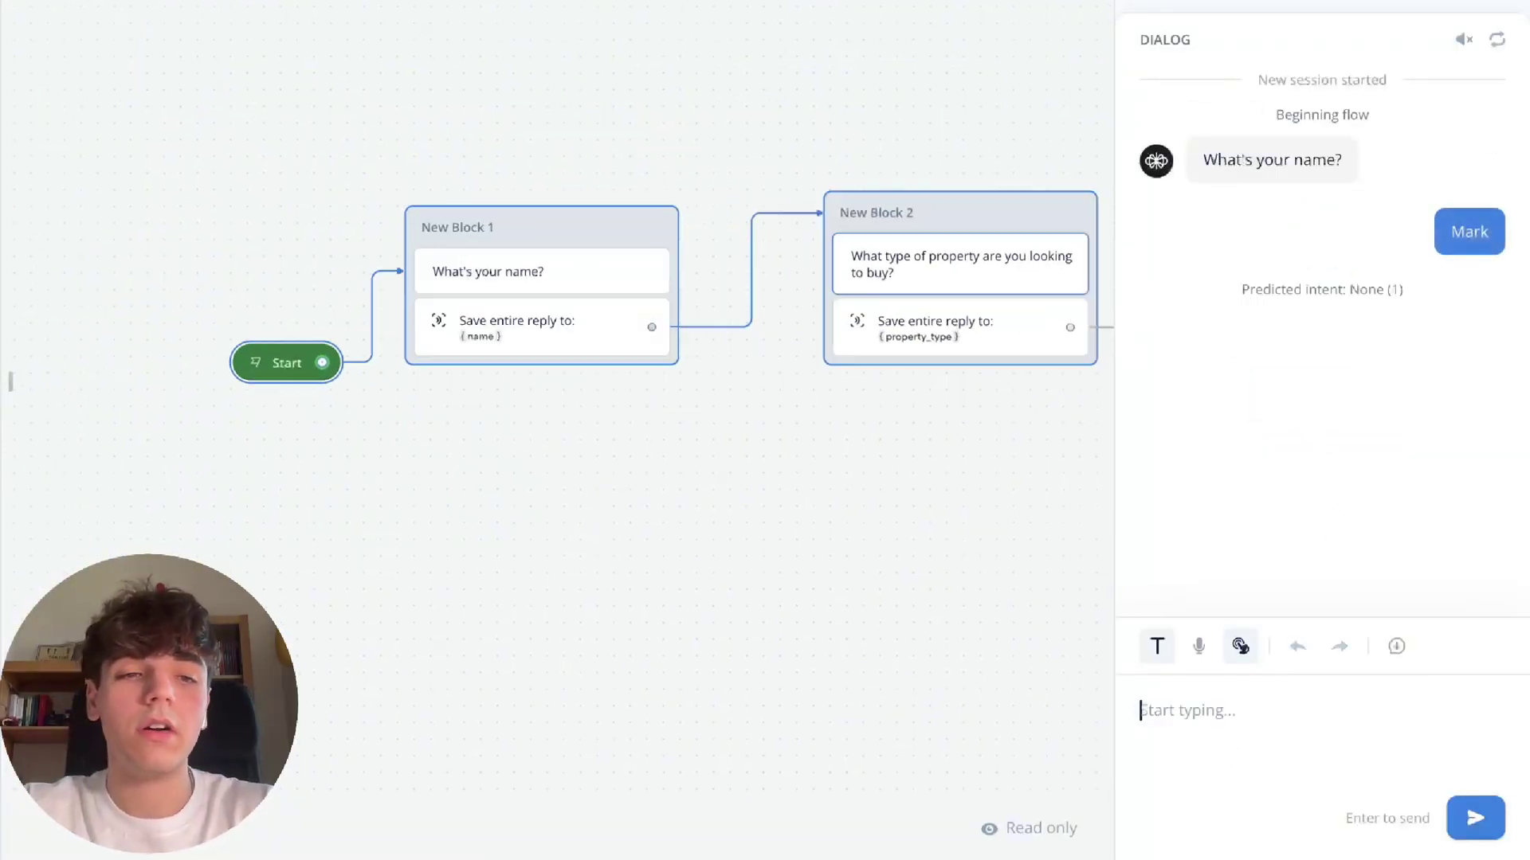
pyautogui.write('Apartment')
pyautogui.press('Return')
pyautogui.write('Manhattan')
pyautogui.press('Return')
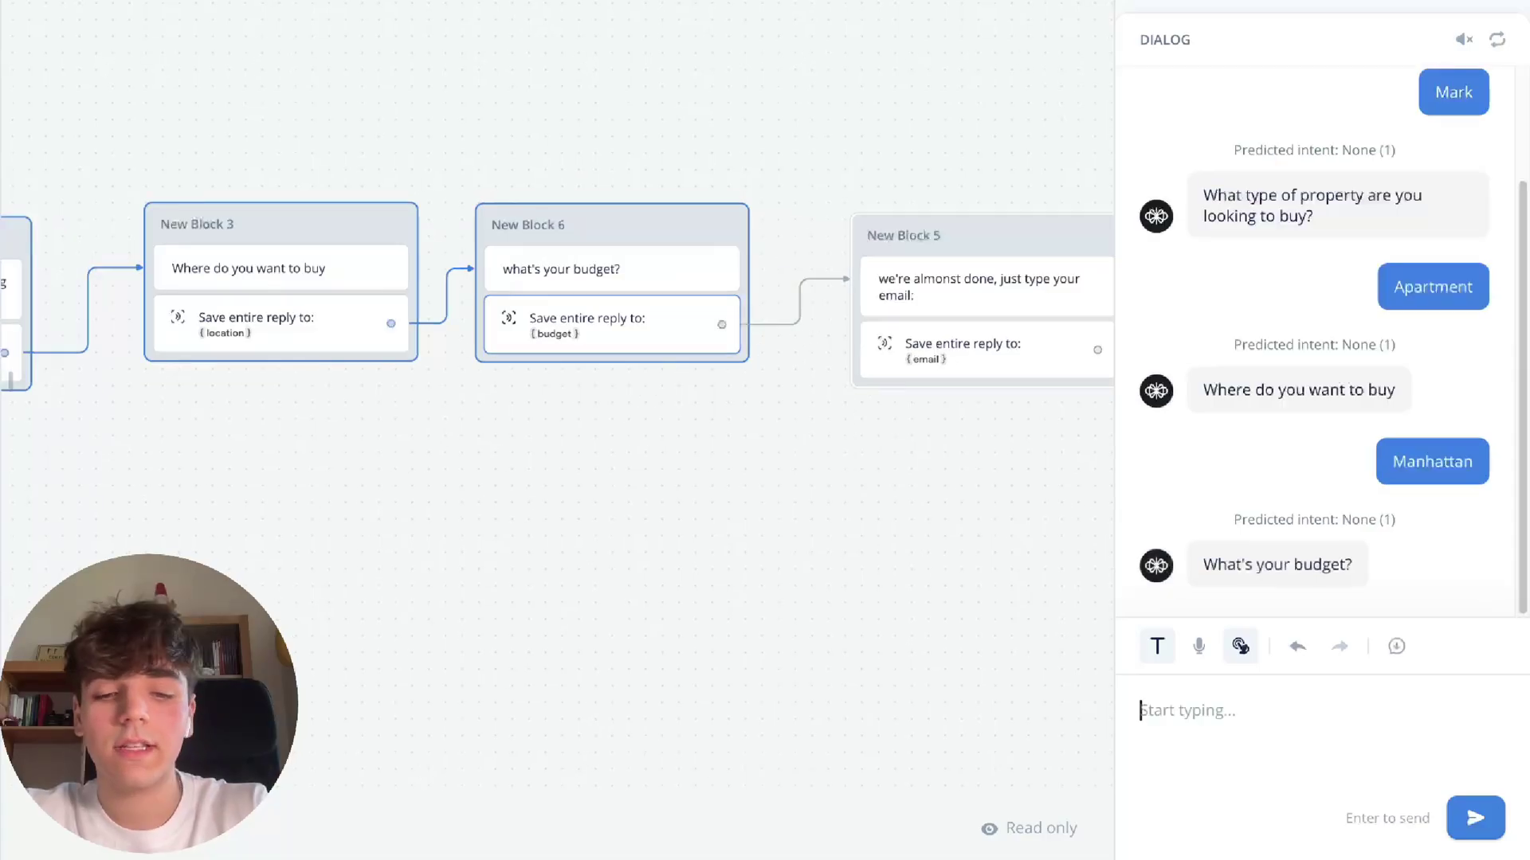
pyautogui.write('600k')
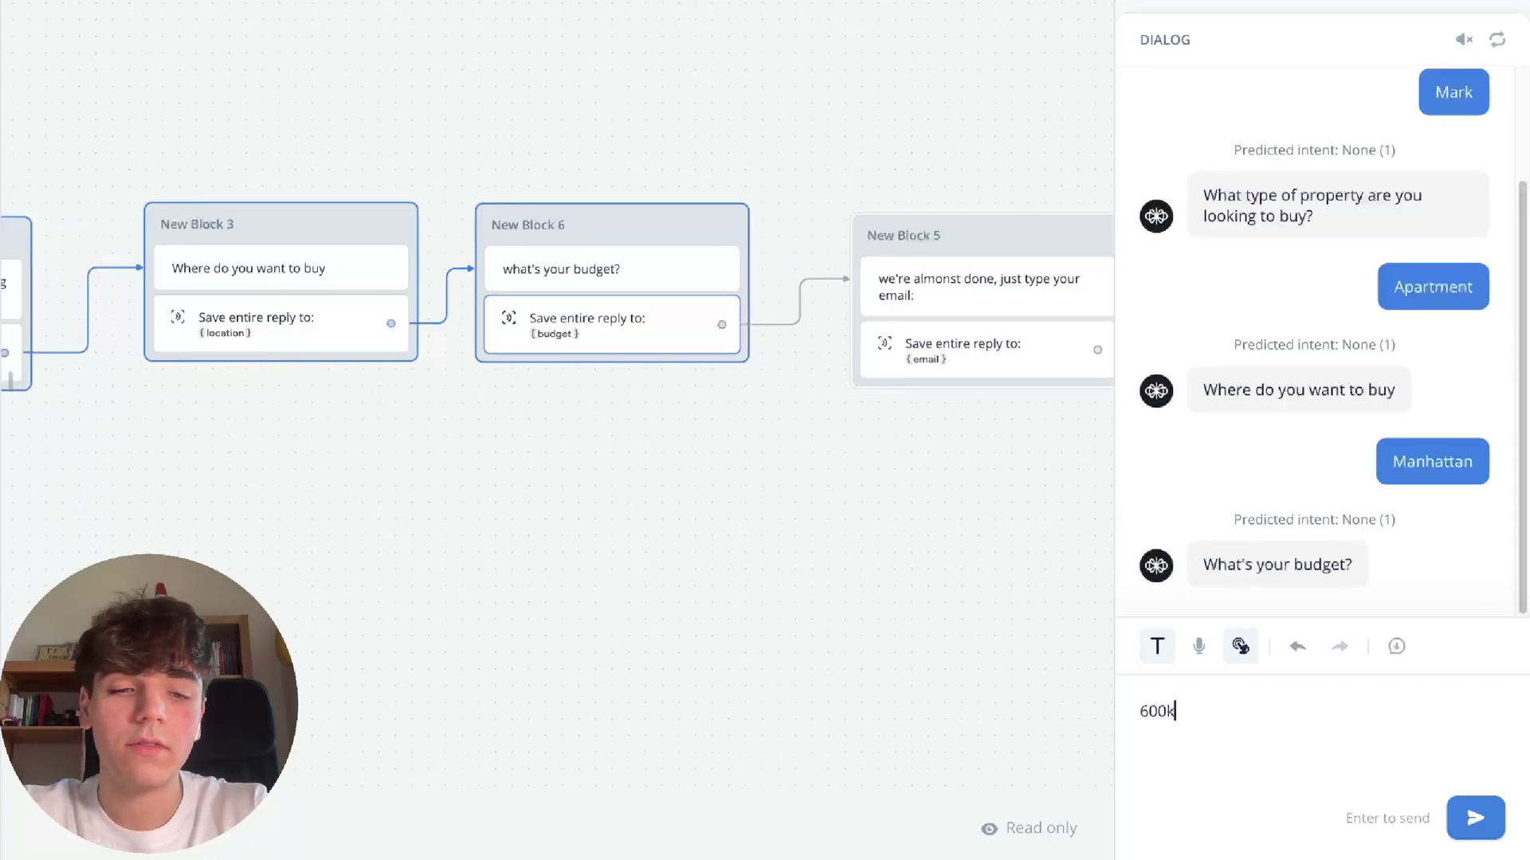
pyautogui.press('Return')
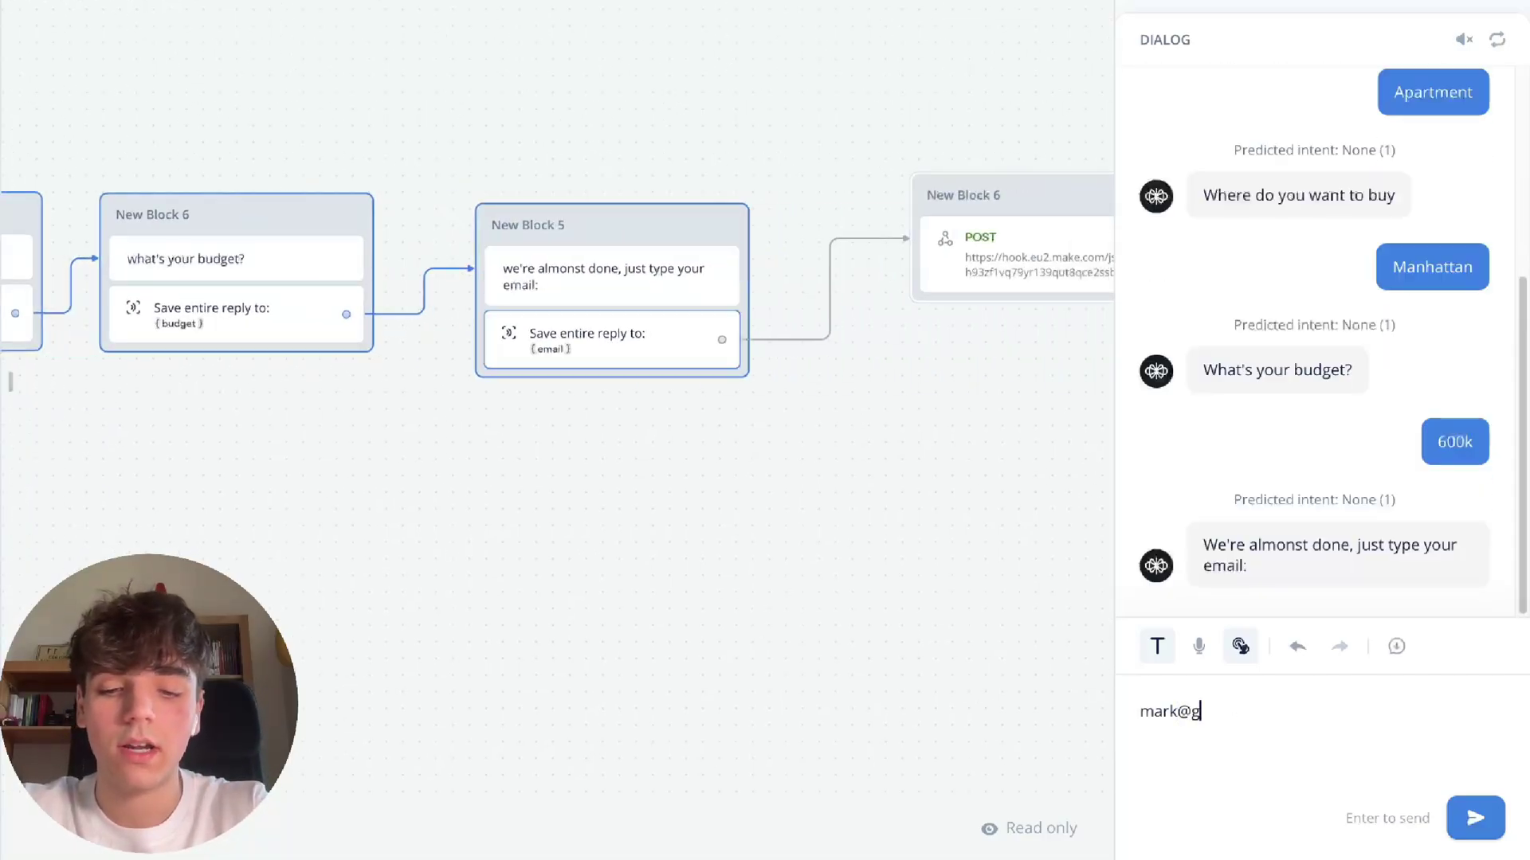
pyautogui.press('Return')
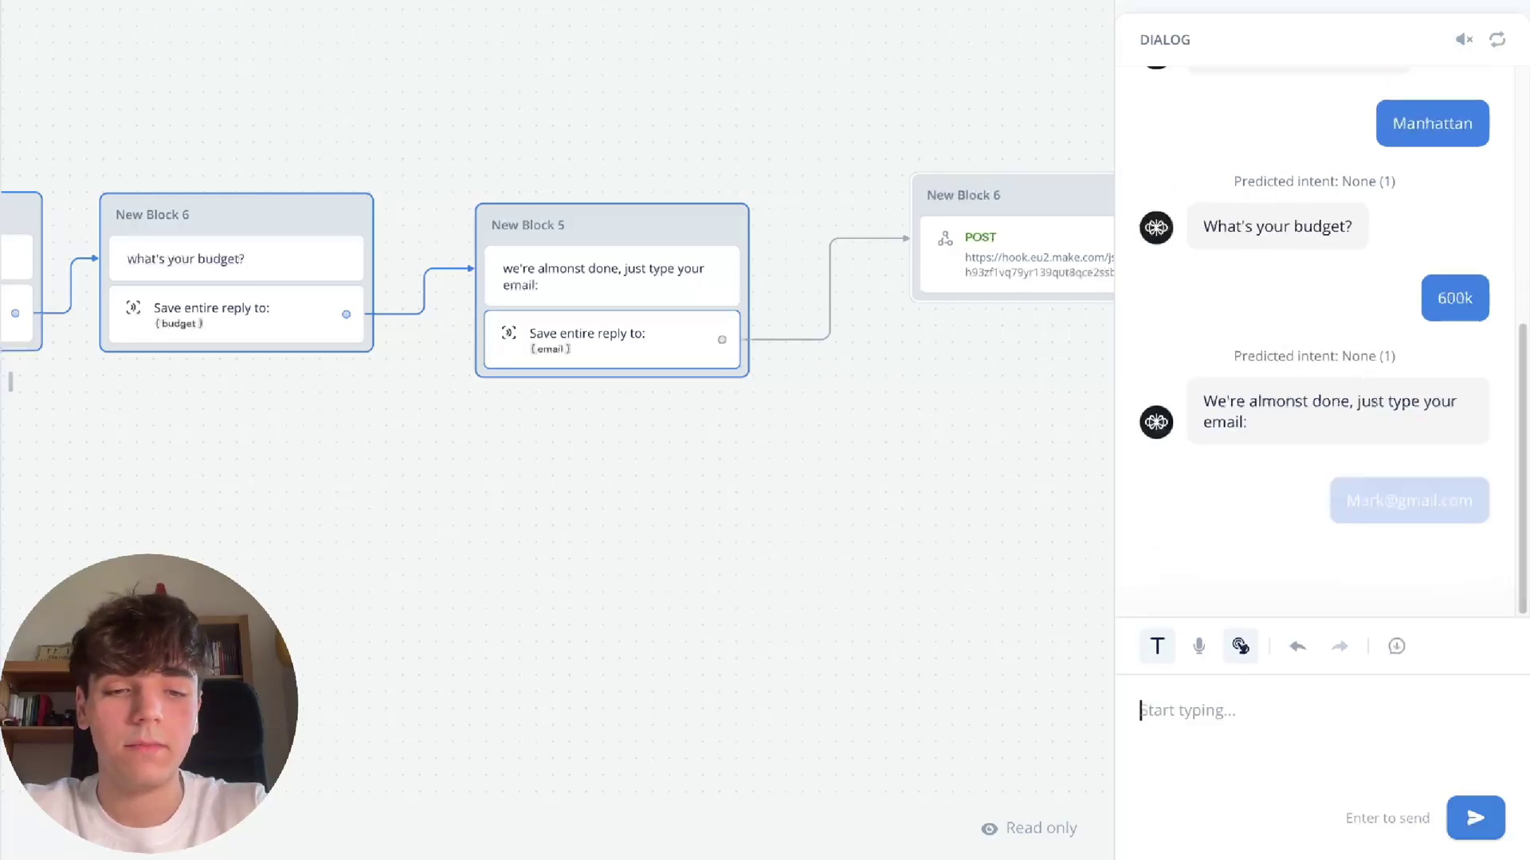